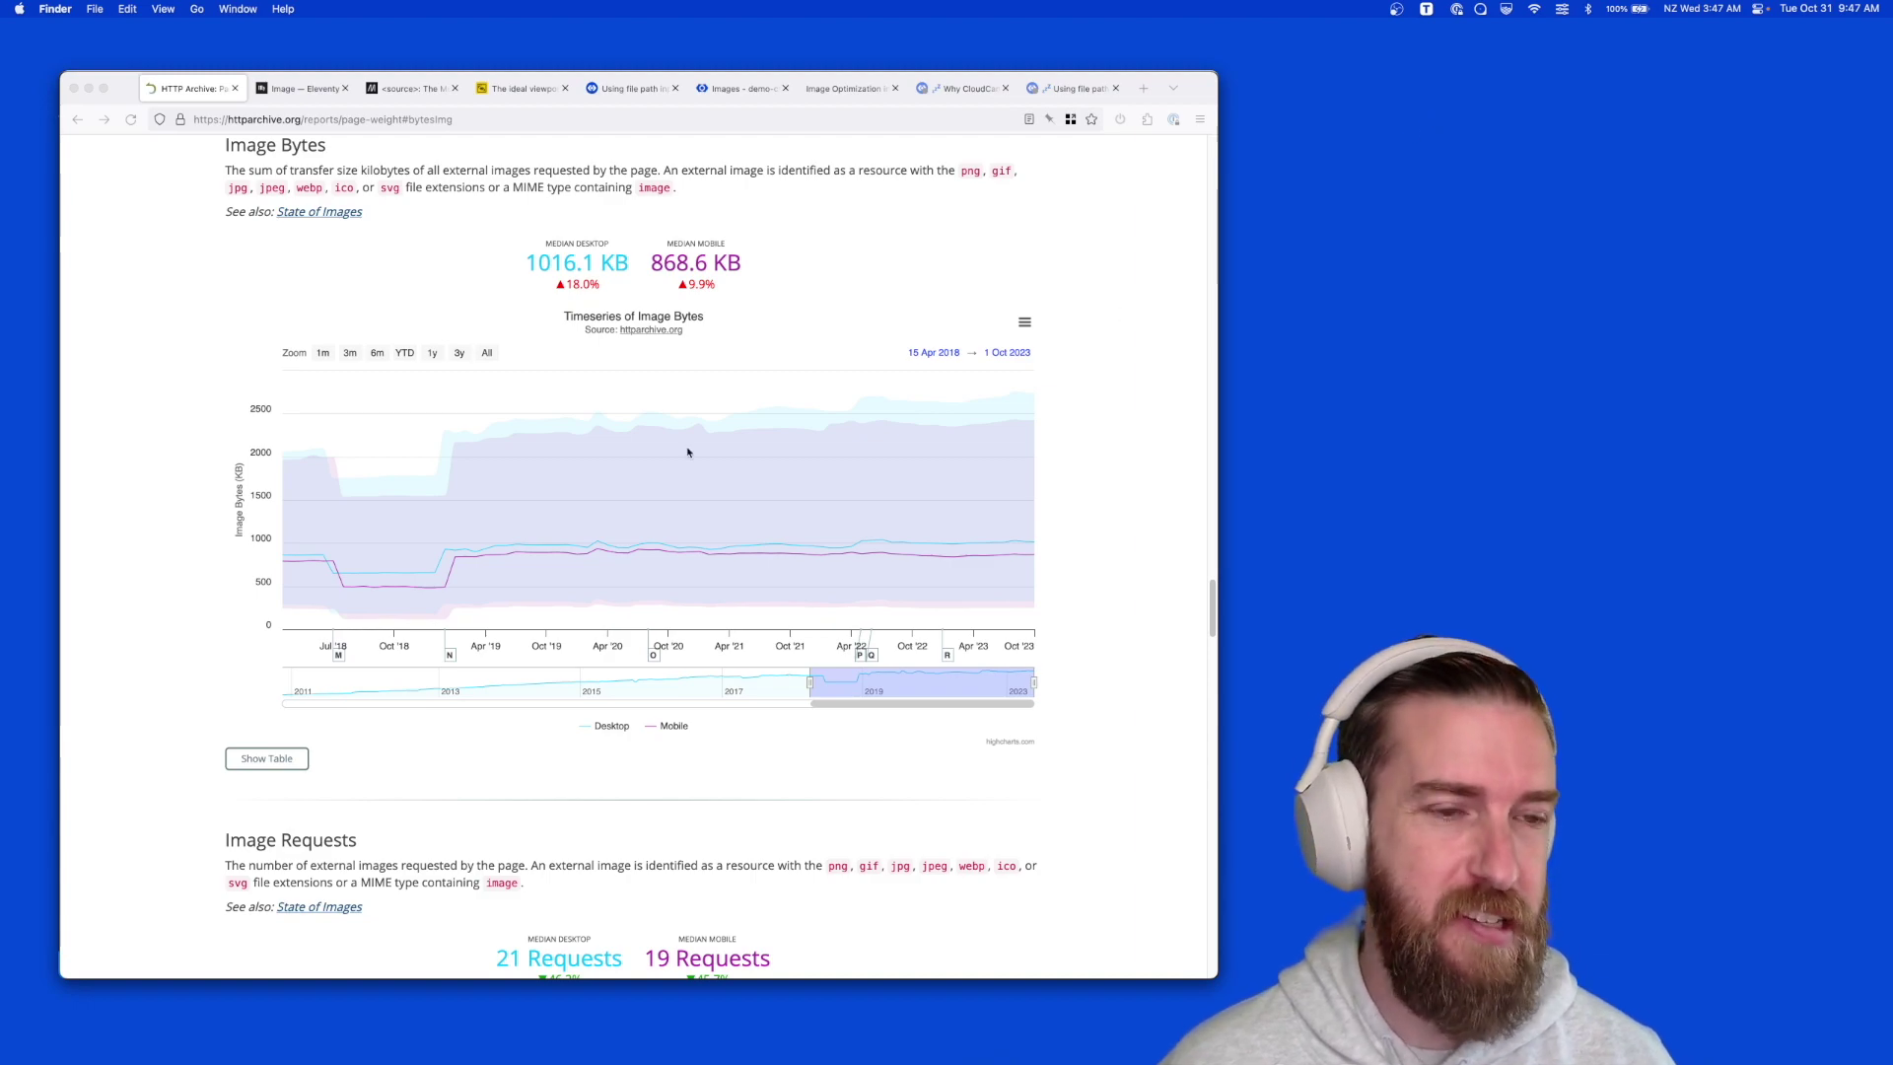
Look through the open reference pages on image weight, Eleventy Image, the source element, viewports and CloudCannon image inputs, ending at the Demo image editor
{"action": "left_click", "coordinate": [165, 493]}
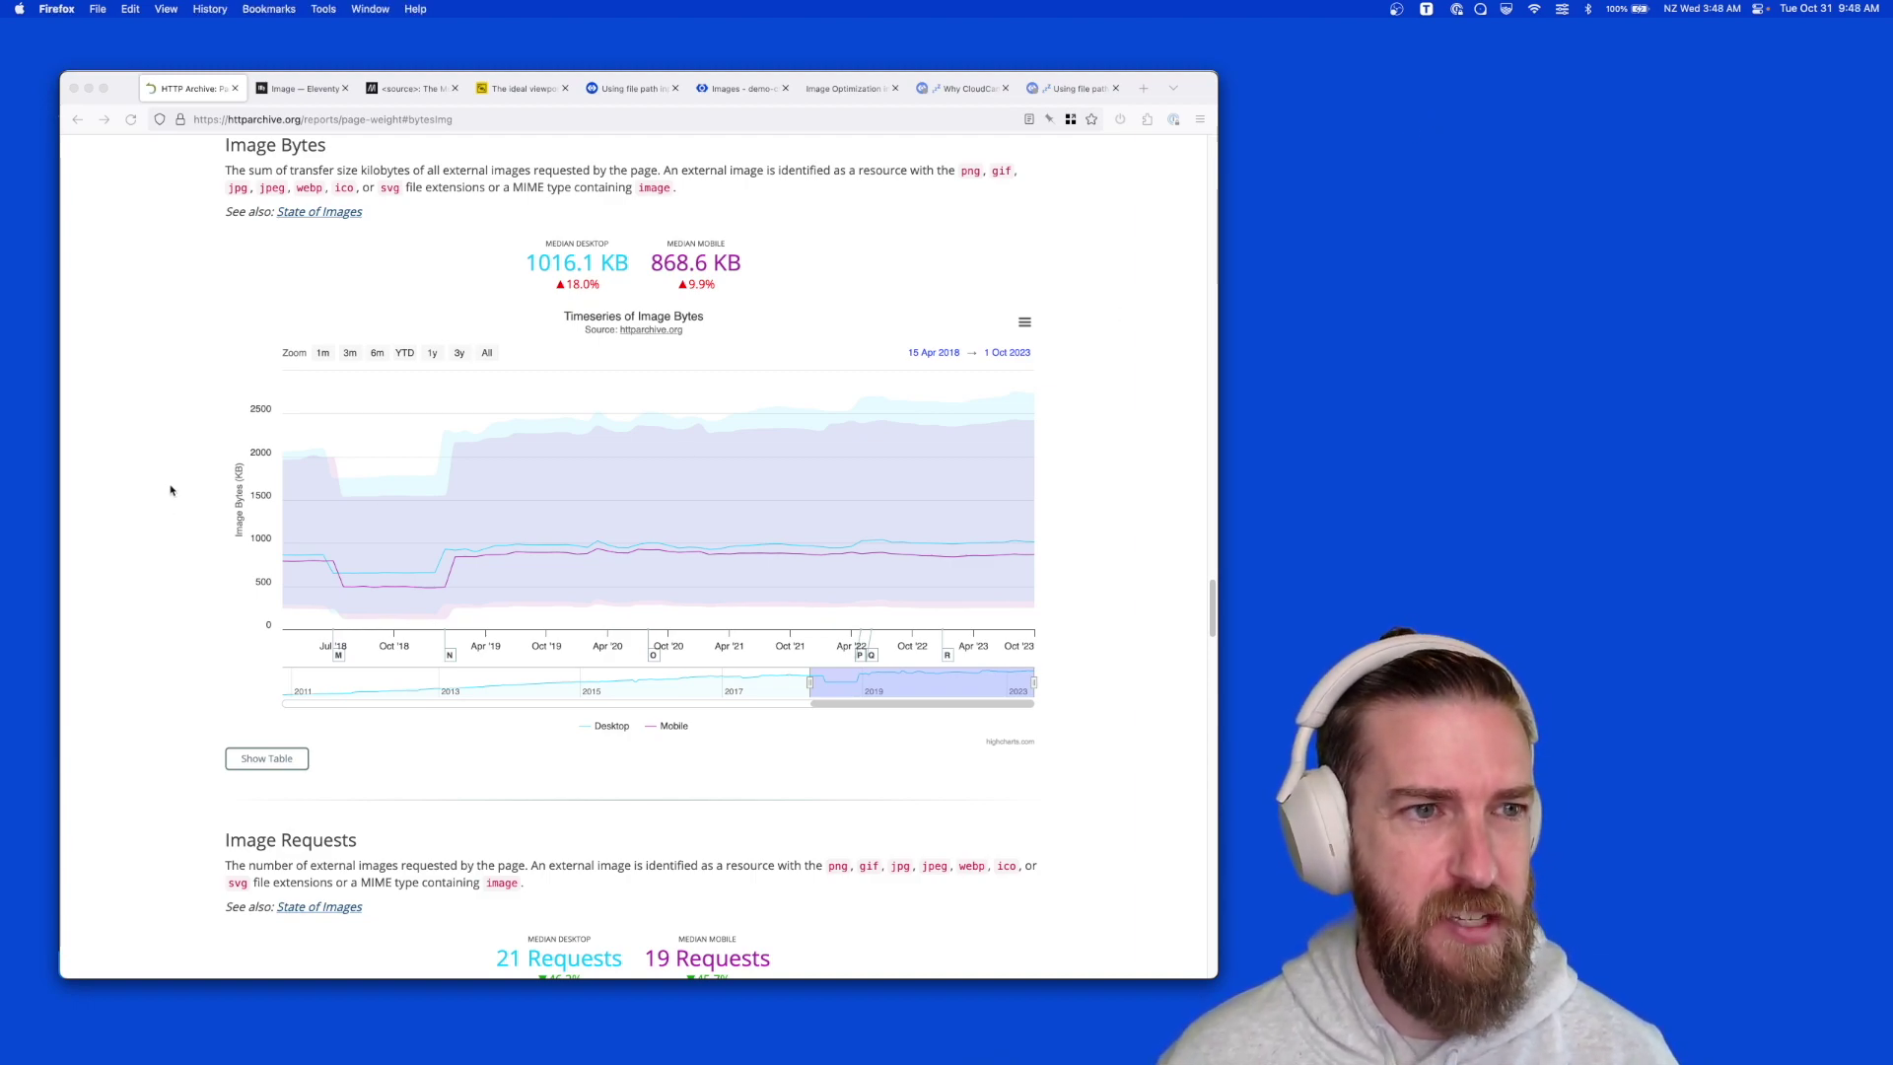
{"action": "key", "text": "ctrl+Tab"}
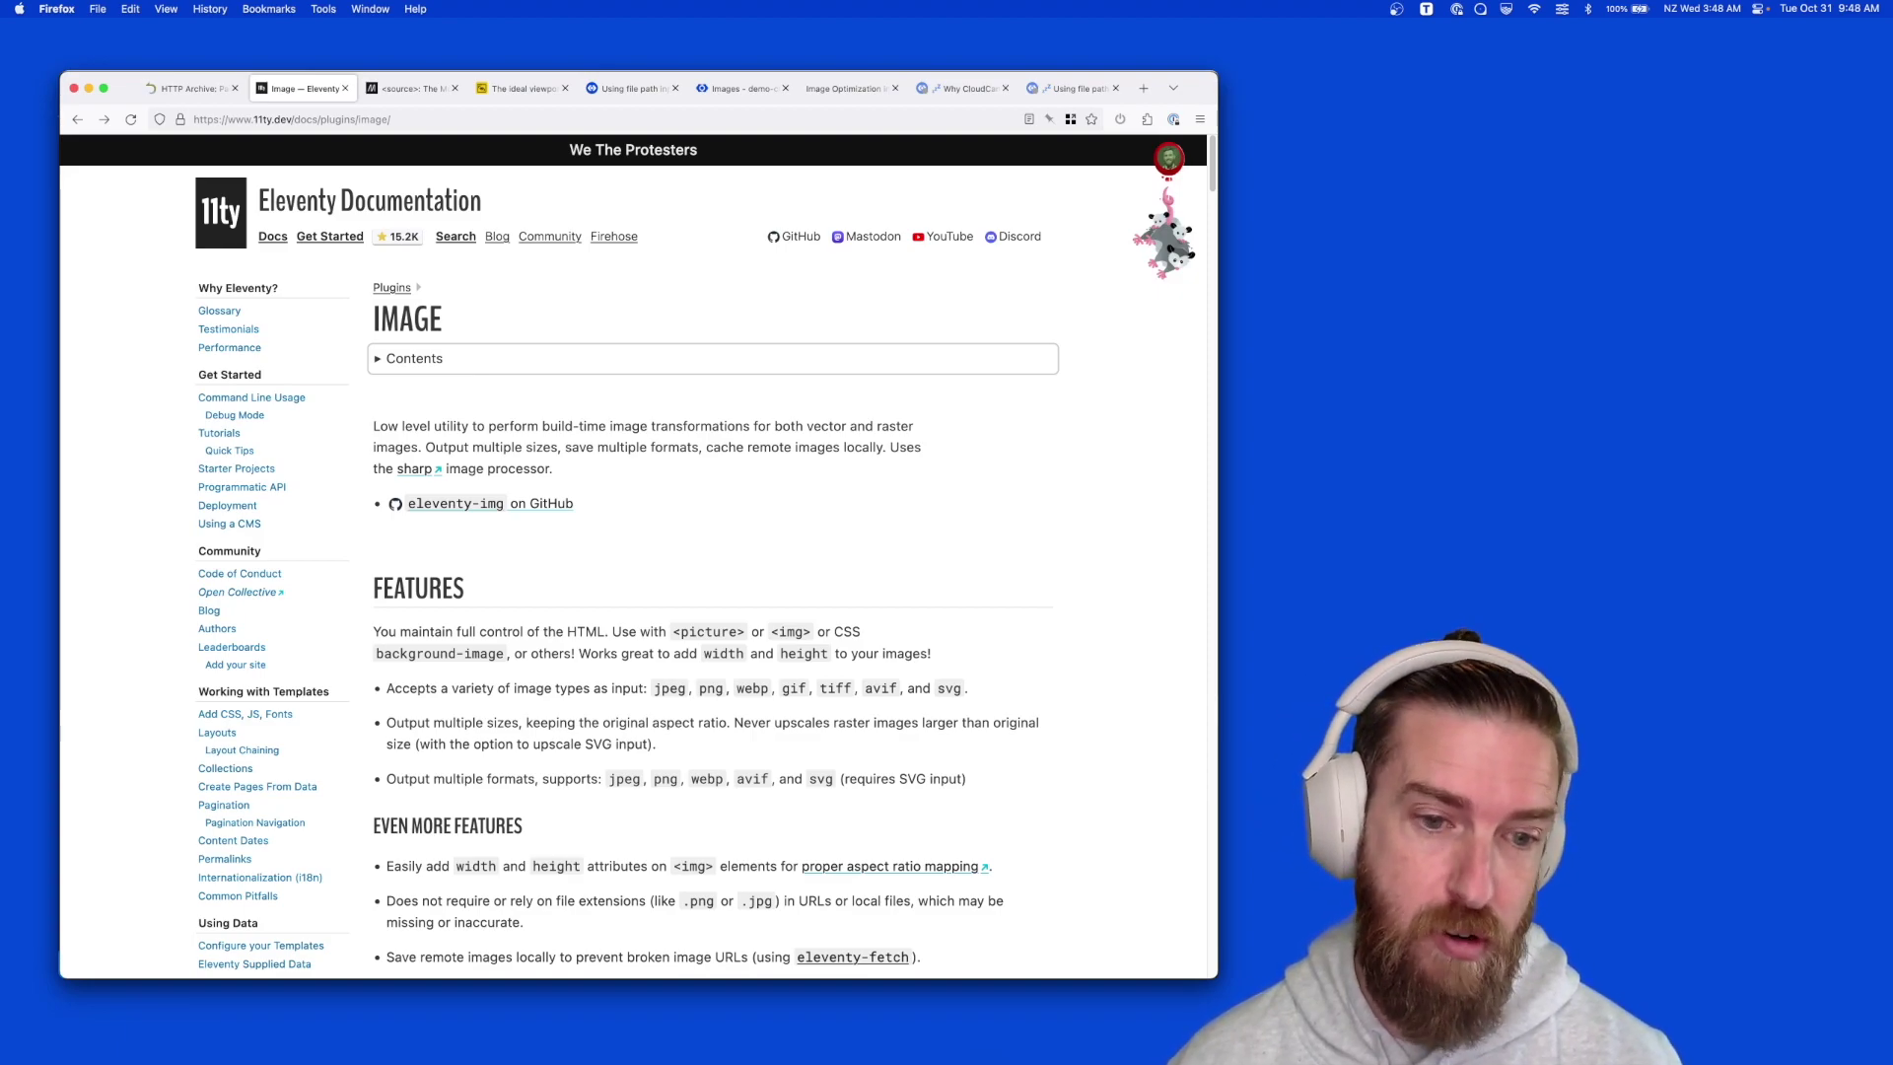
{"action": "key", "text": "ctrl+Tab"}
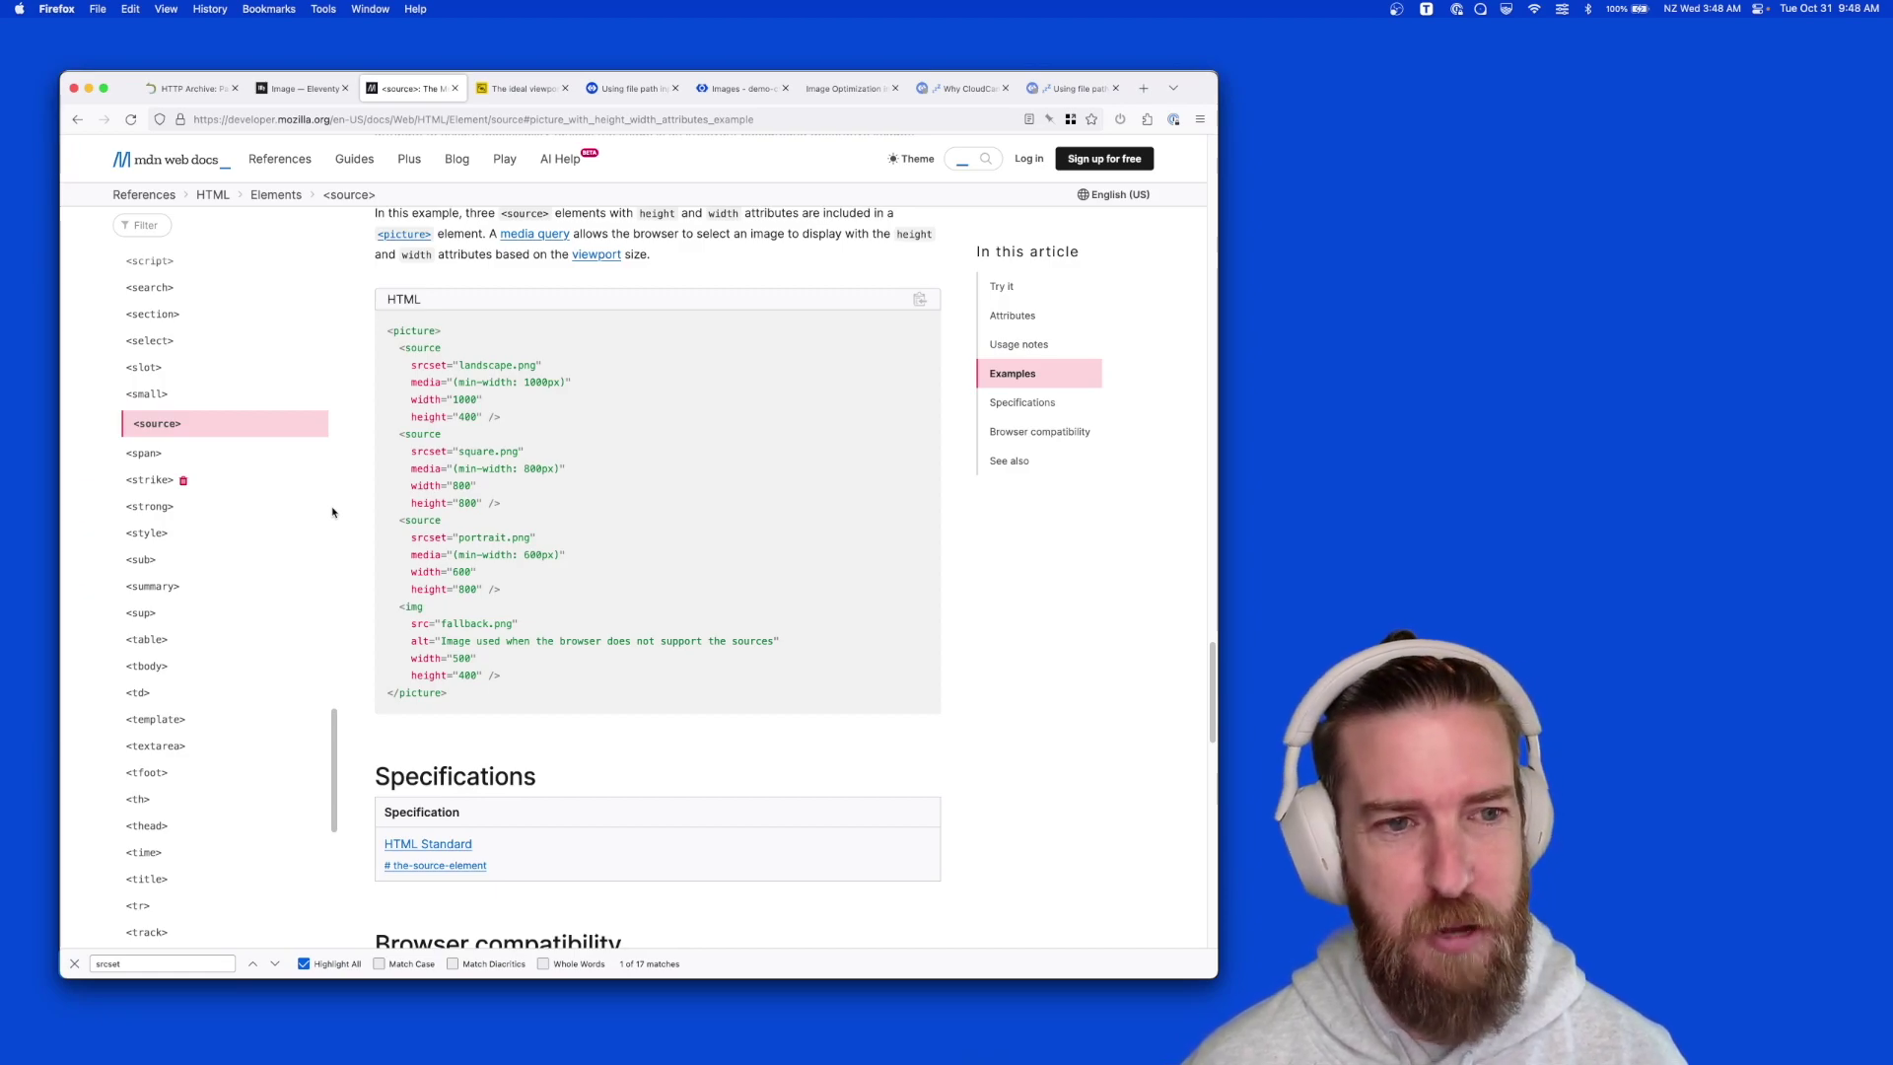
{"action": "key", "text": "ctrl+Tab"}
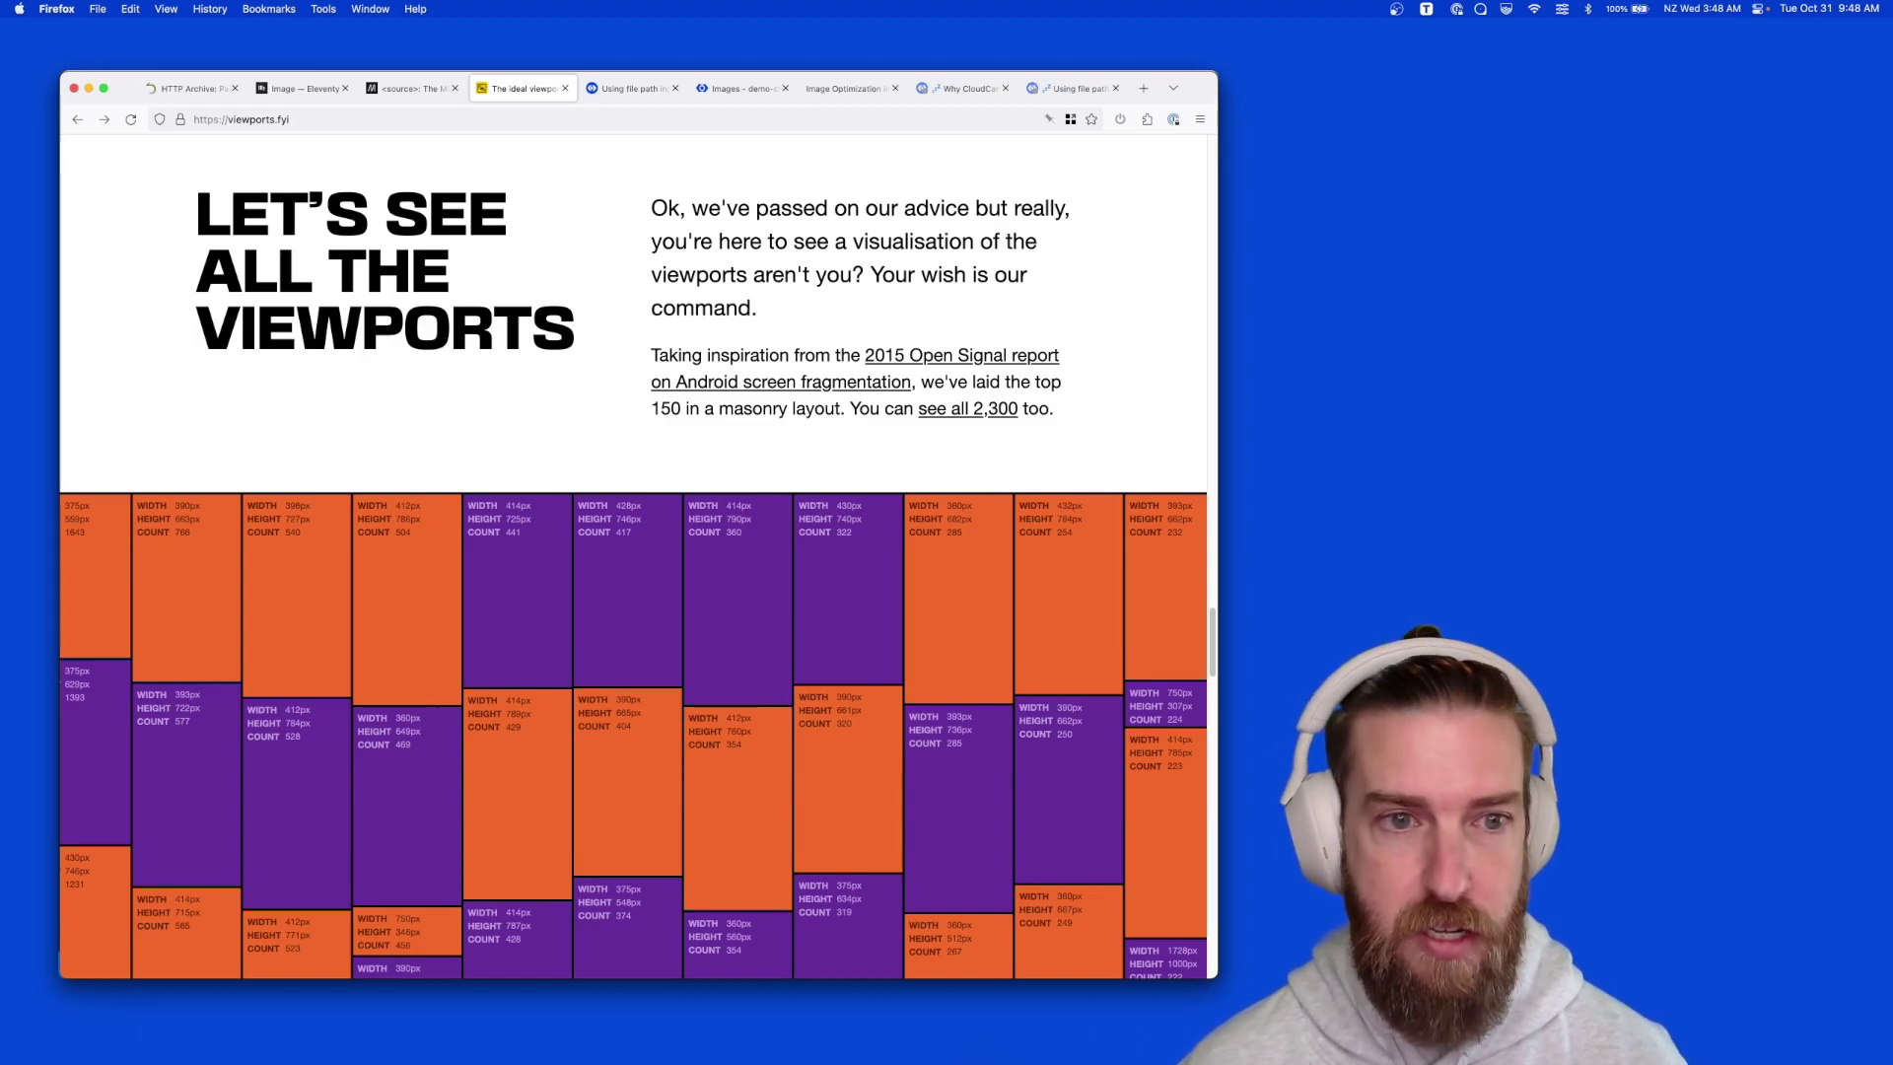
{"action": "key", "text": "ctrl+Tab"}
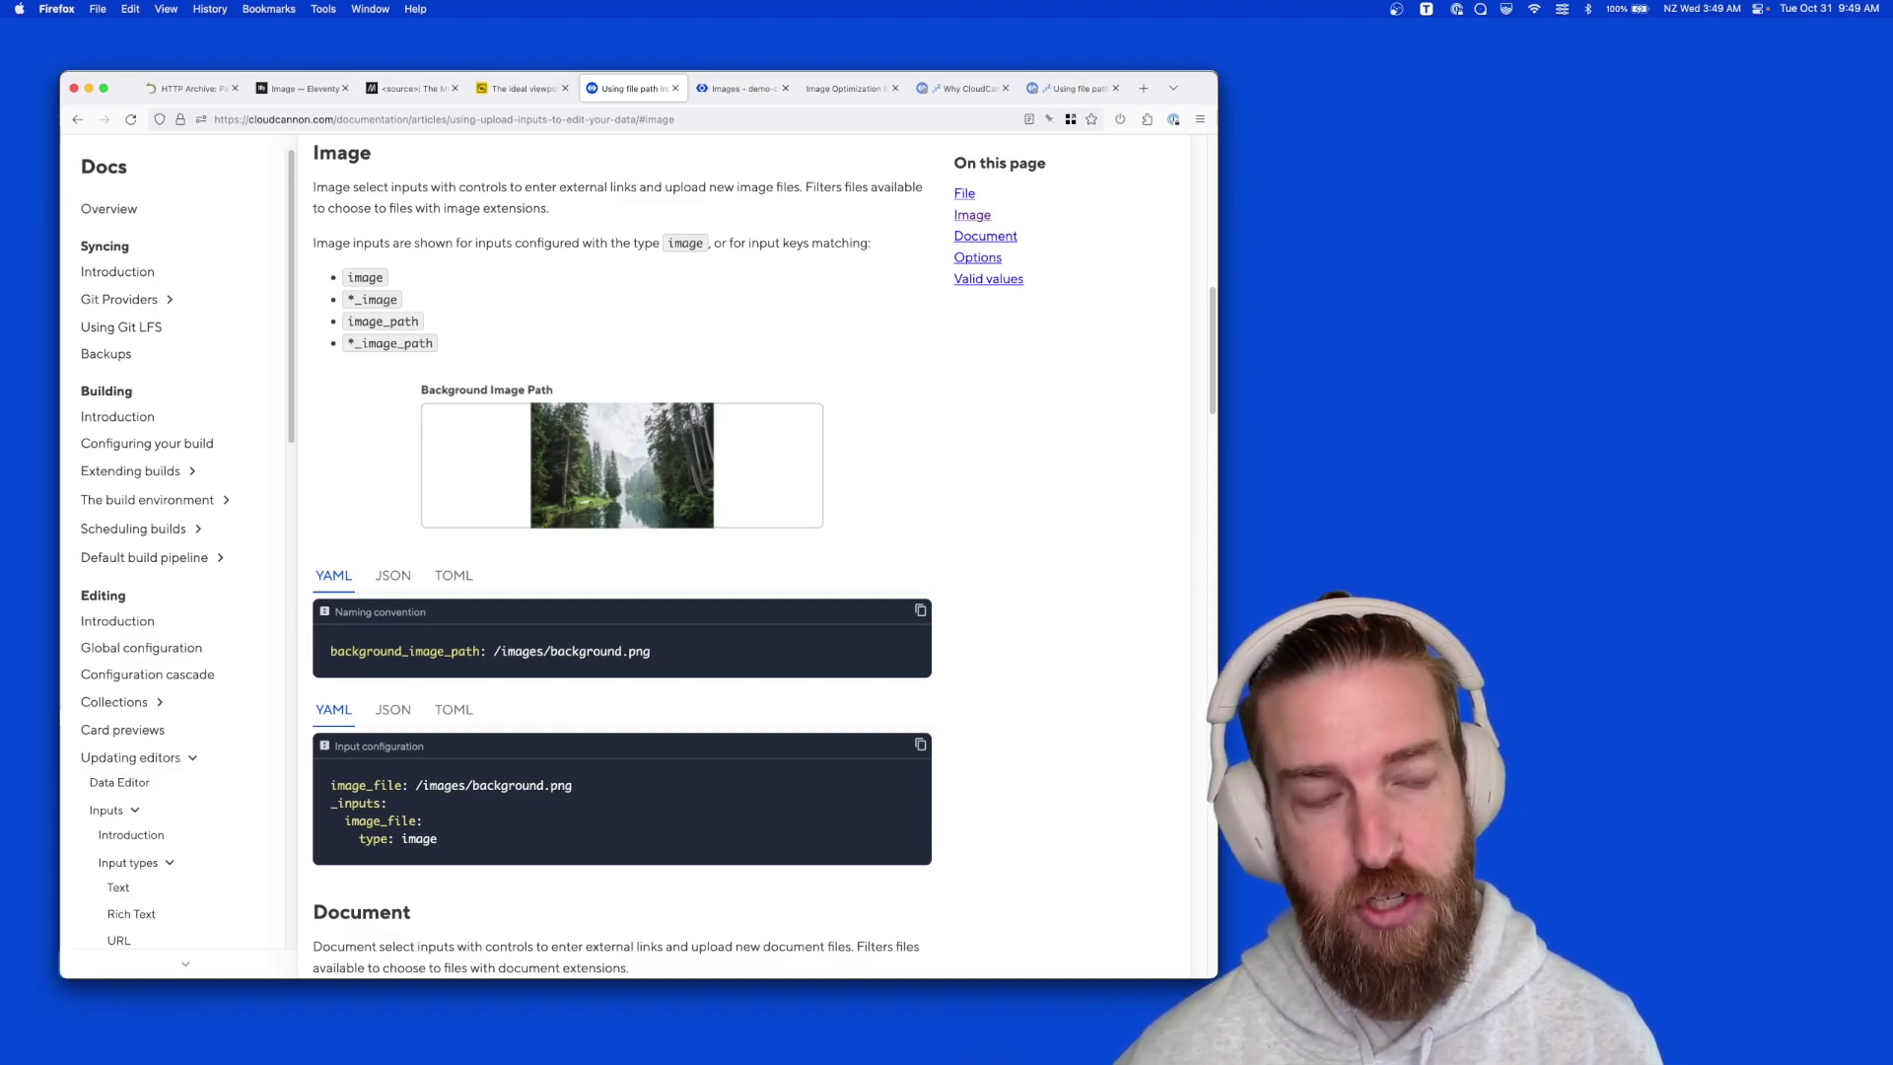
{"action": "key", "text": "ctrl+Tab"}
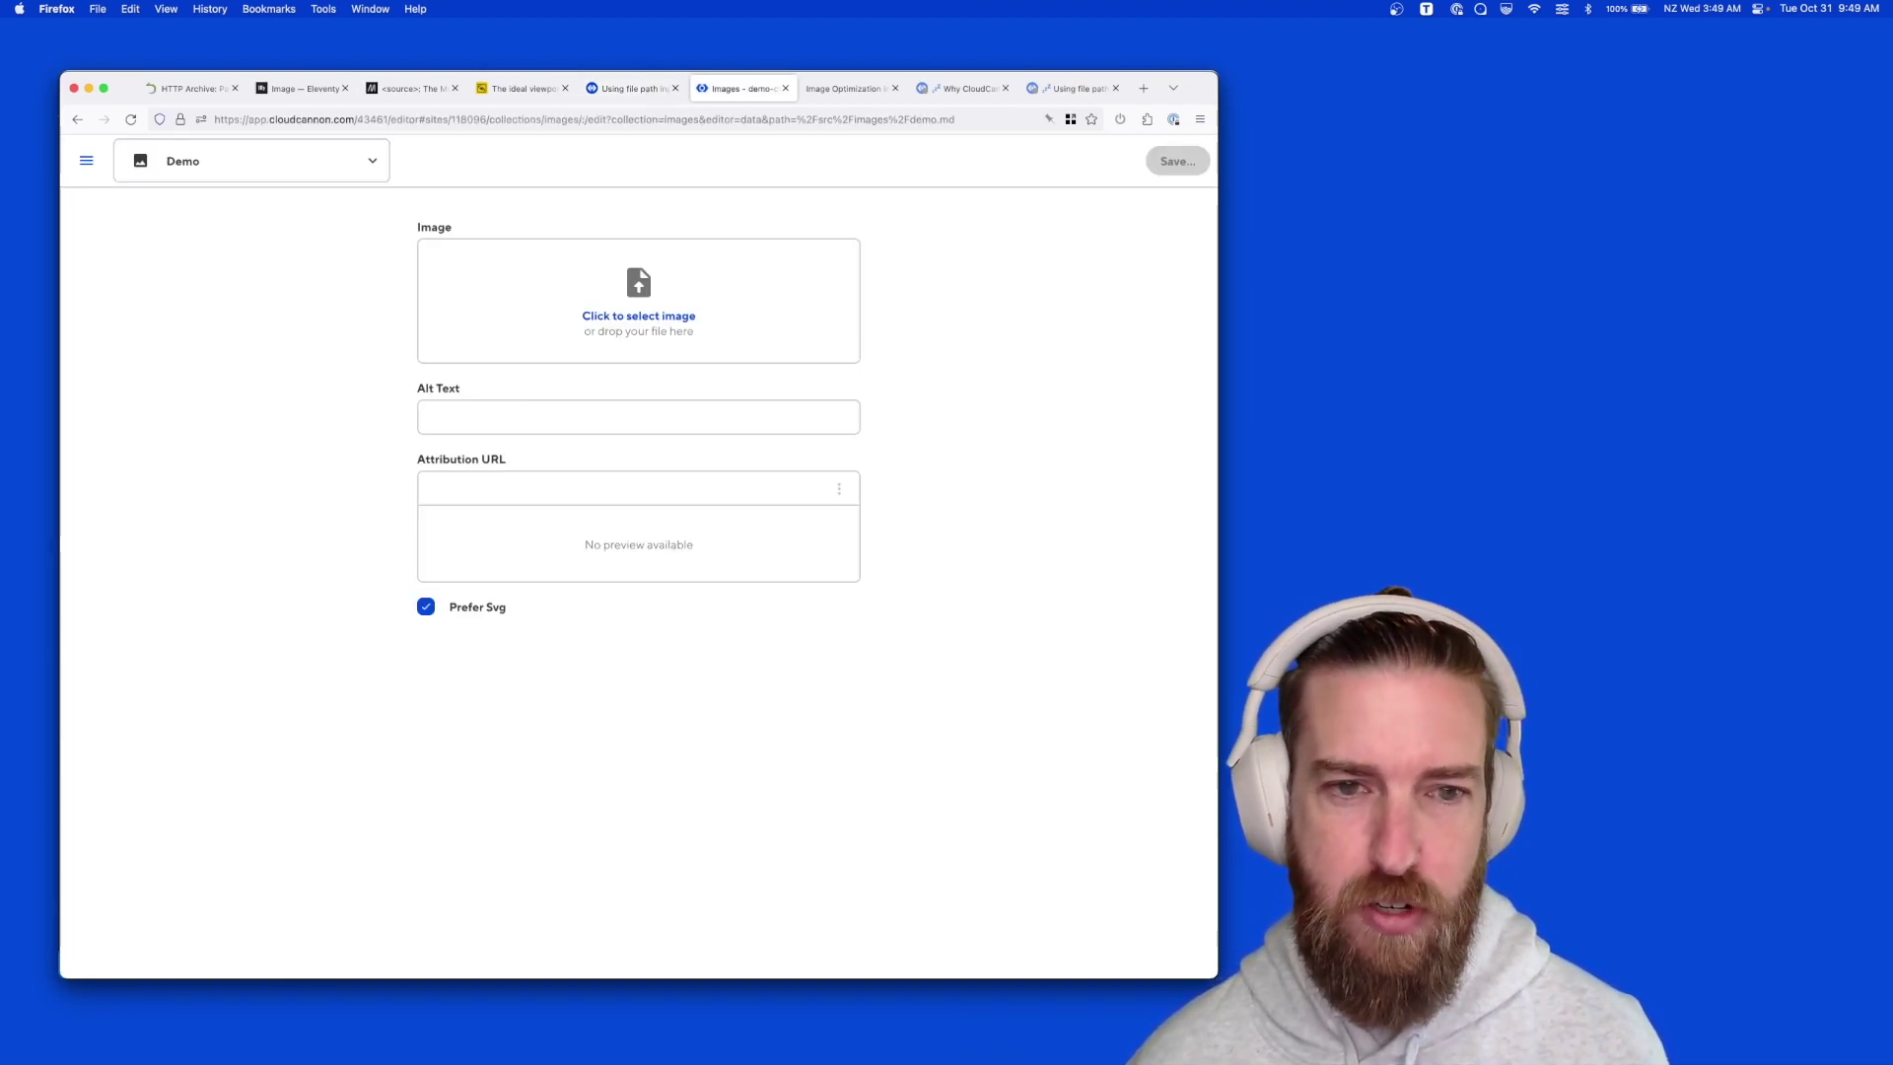
Upload the James Webb PNG from the source_images folder as the Demo entry's image
{"action": "left_click", "coordinate": [636, 316]}
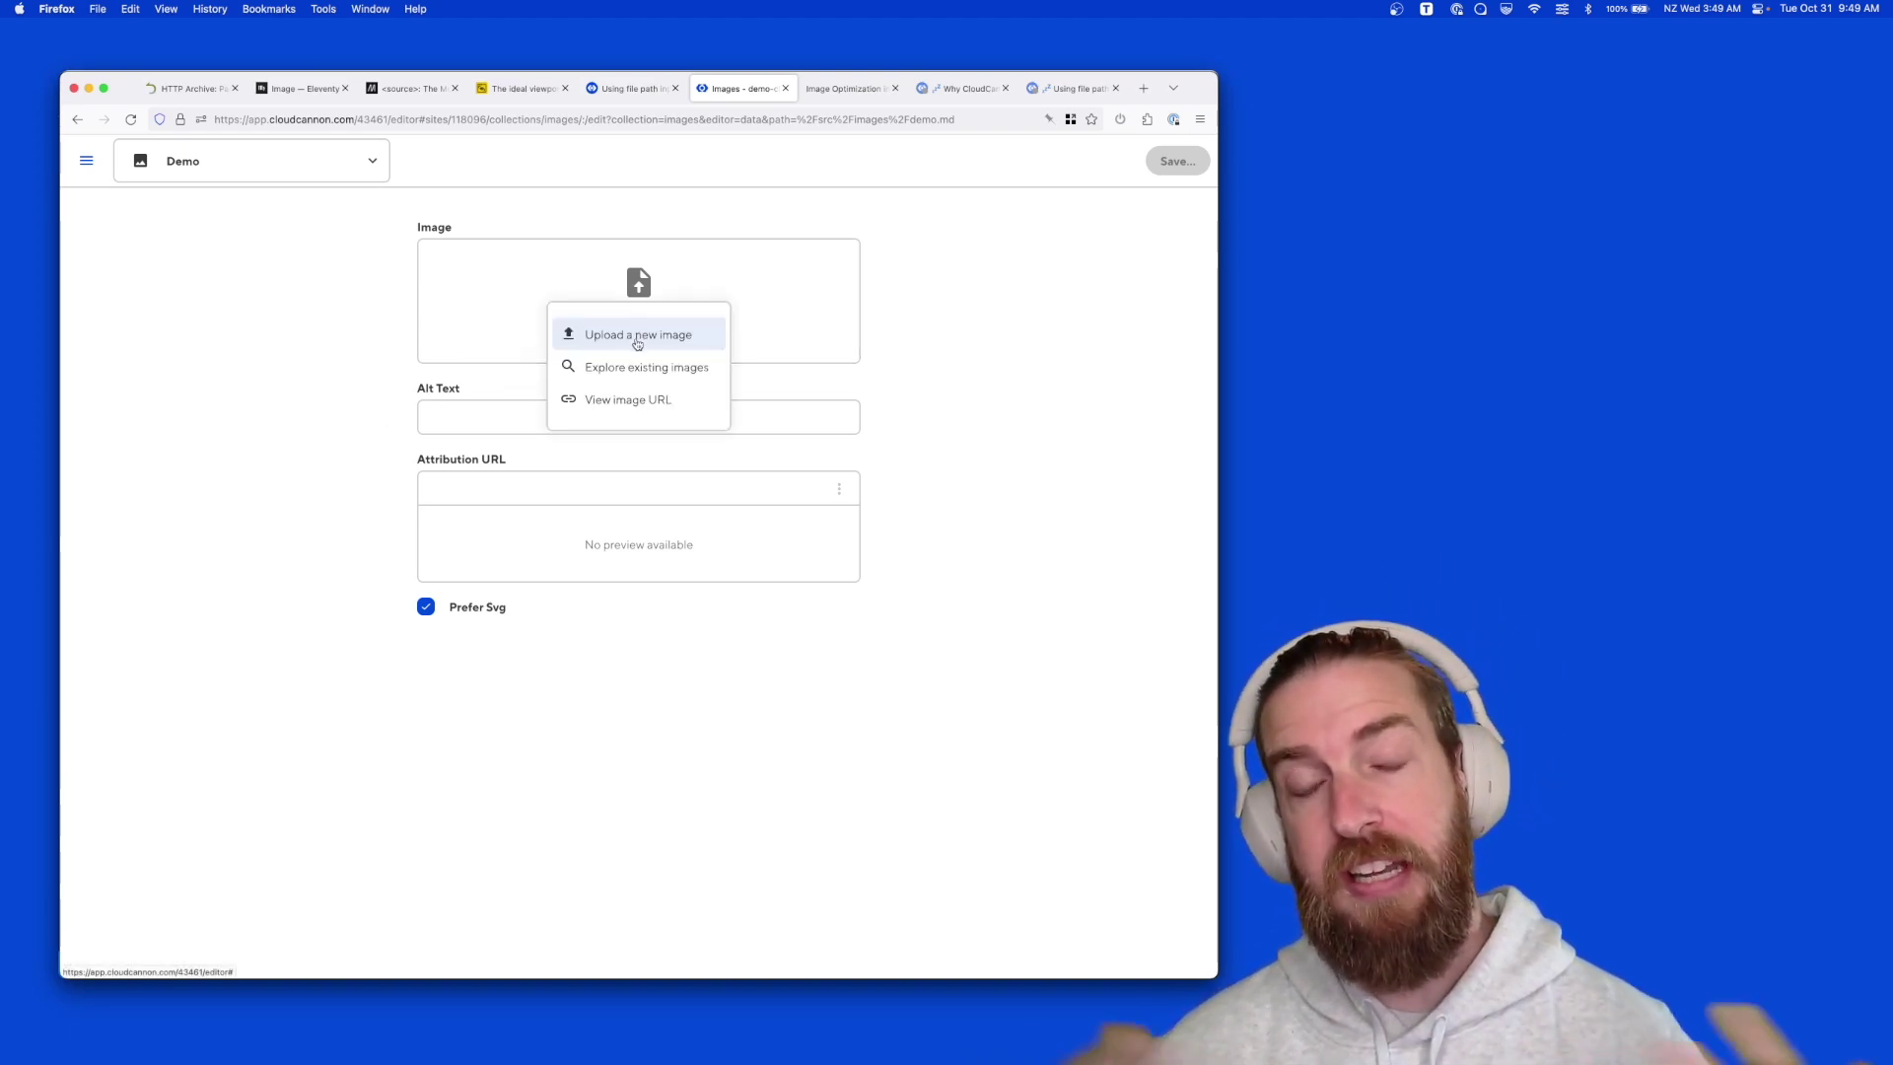
{"action": "left_click", "coordinate": [637, 337]}
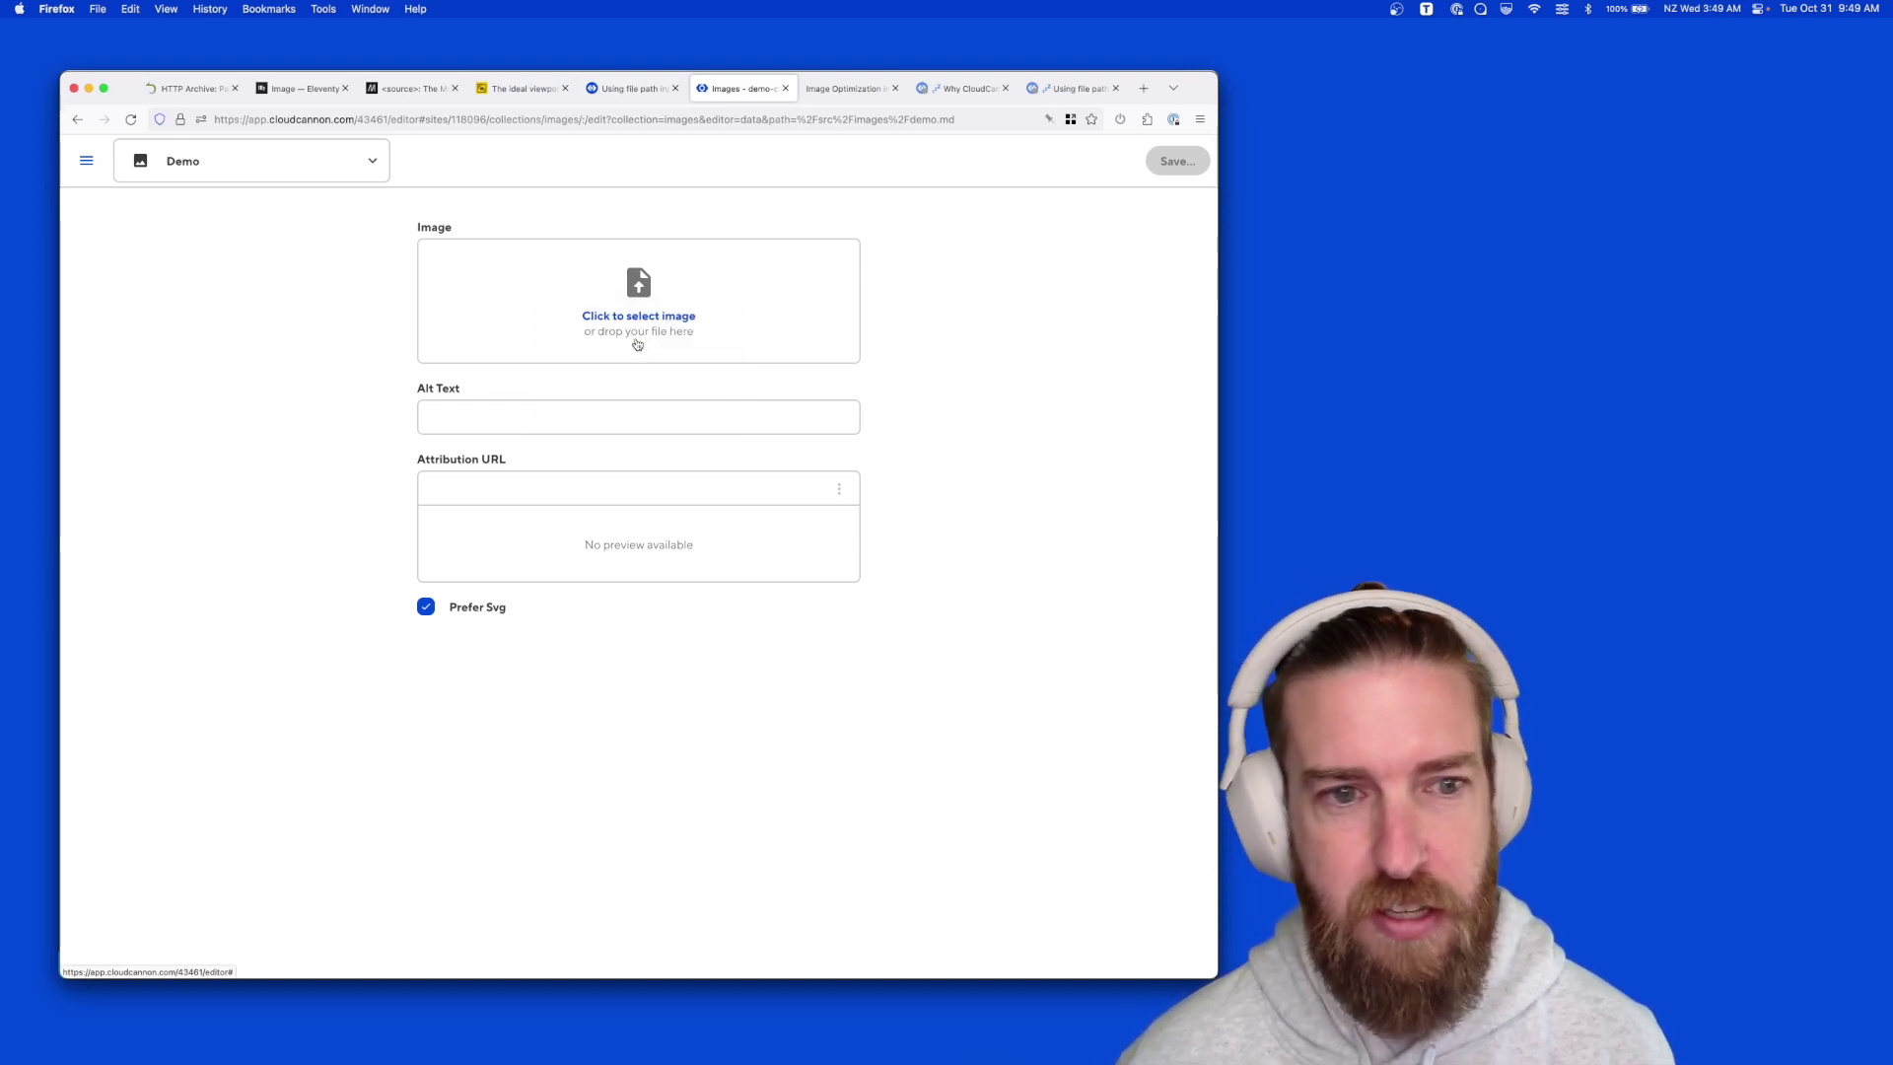
{"action": "double_click", "coordinate": [744, 290]}
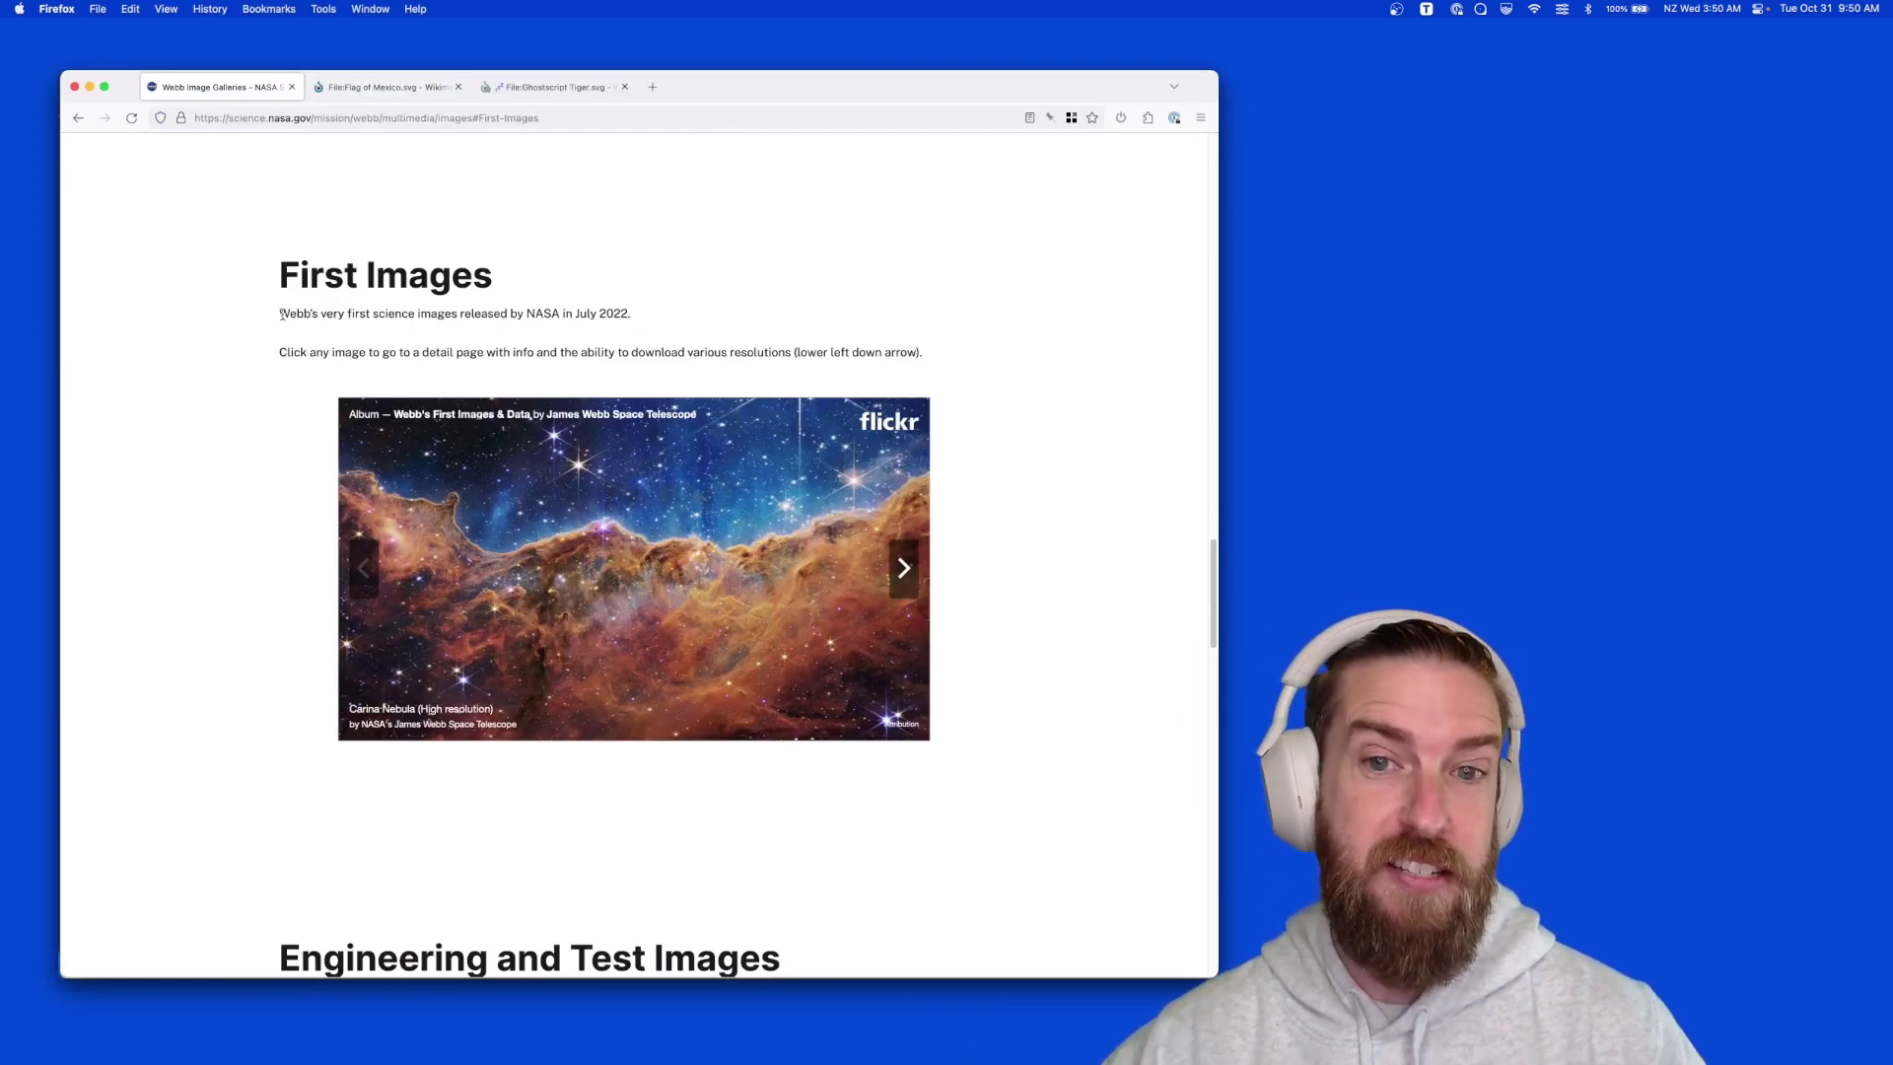
{"action": "left_click", "coordinate": [490, 118]}
{"action": "key", "text": "super+c"}
{"action": "key", "text": "super+grave"}
{"action": "left_click", "coordinate": [549, 422]}
{"action": "type", "text": "Carina Nebula"}
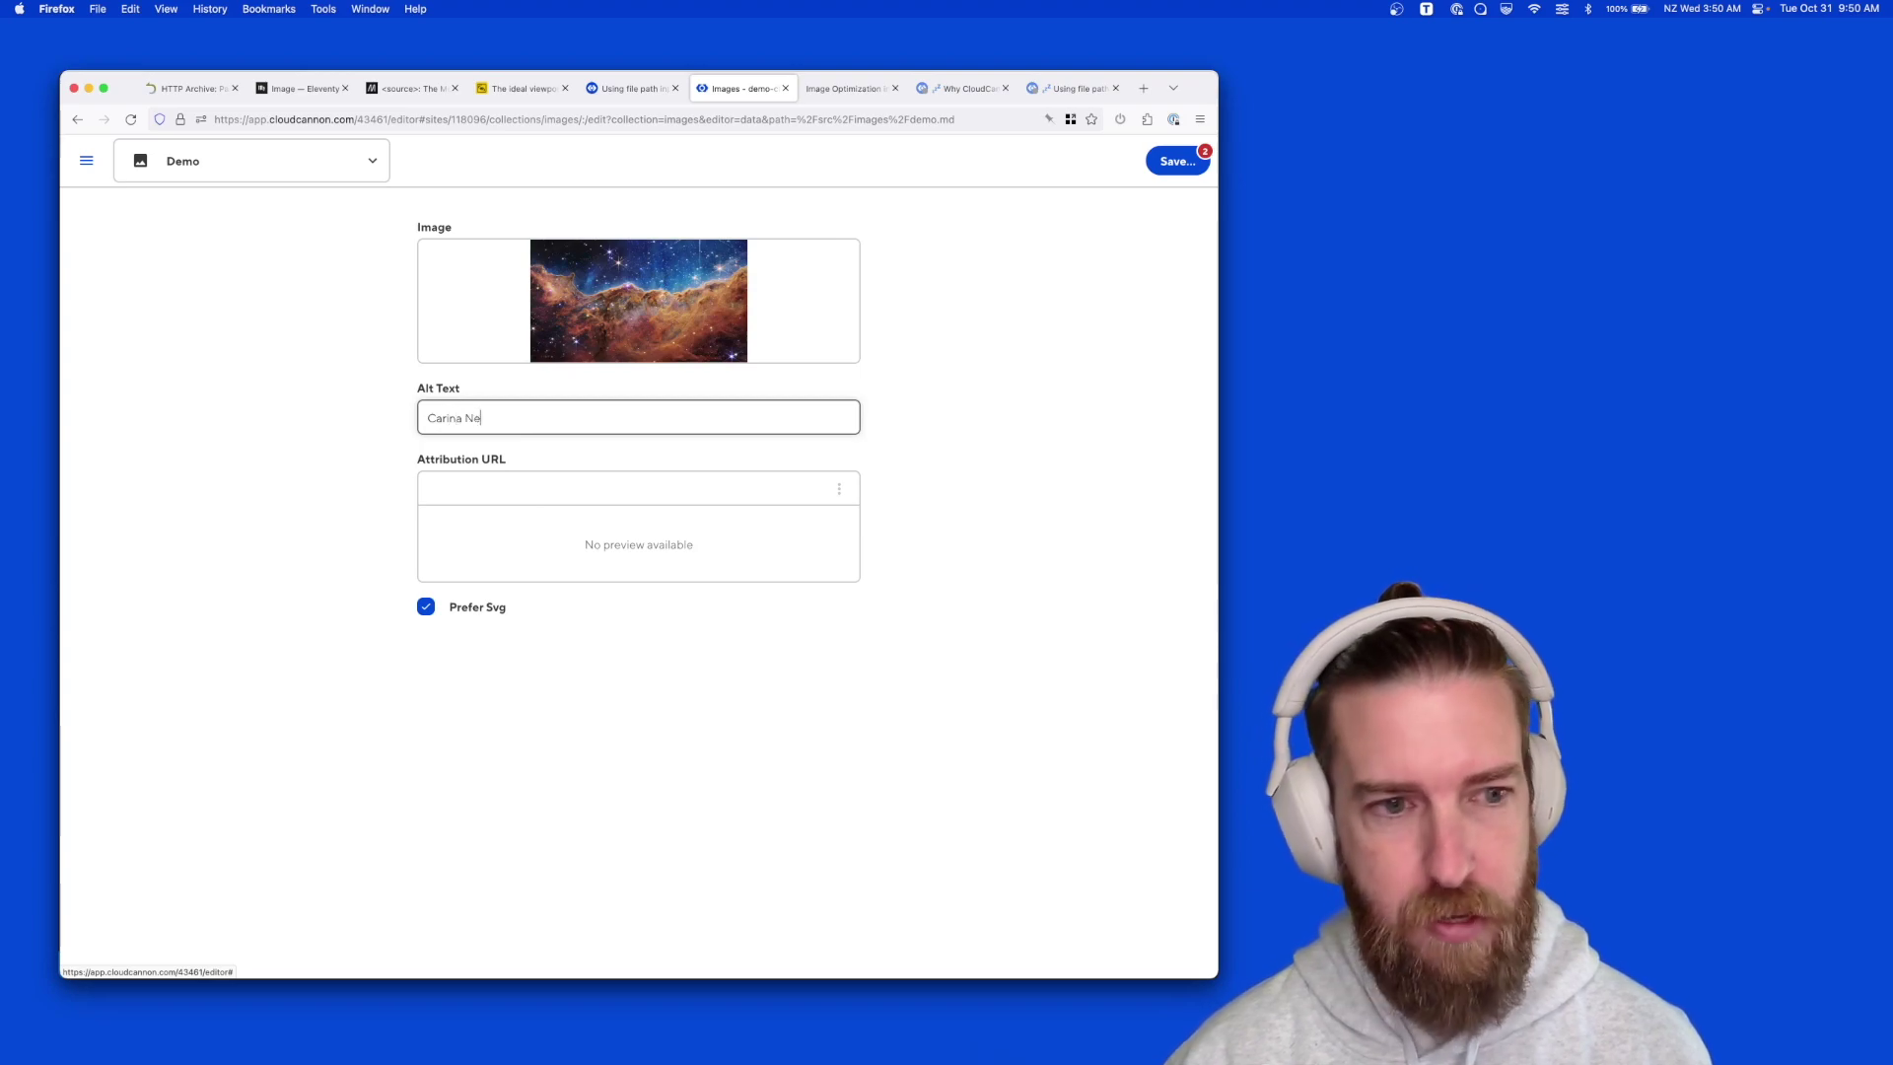
{"action": "key", "text": "Tab"}
{"action": "key", "text": "super+v"}
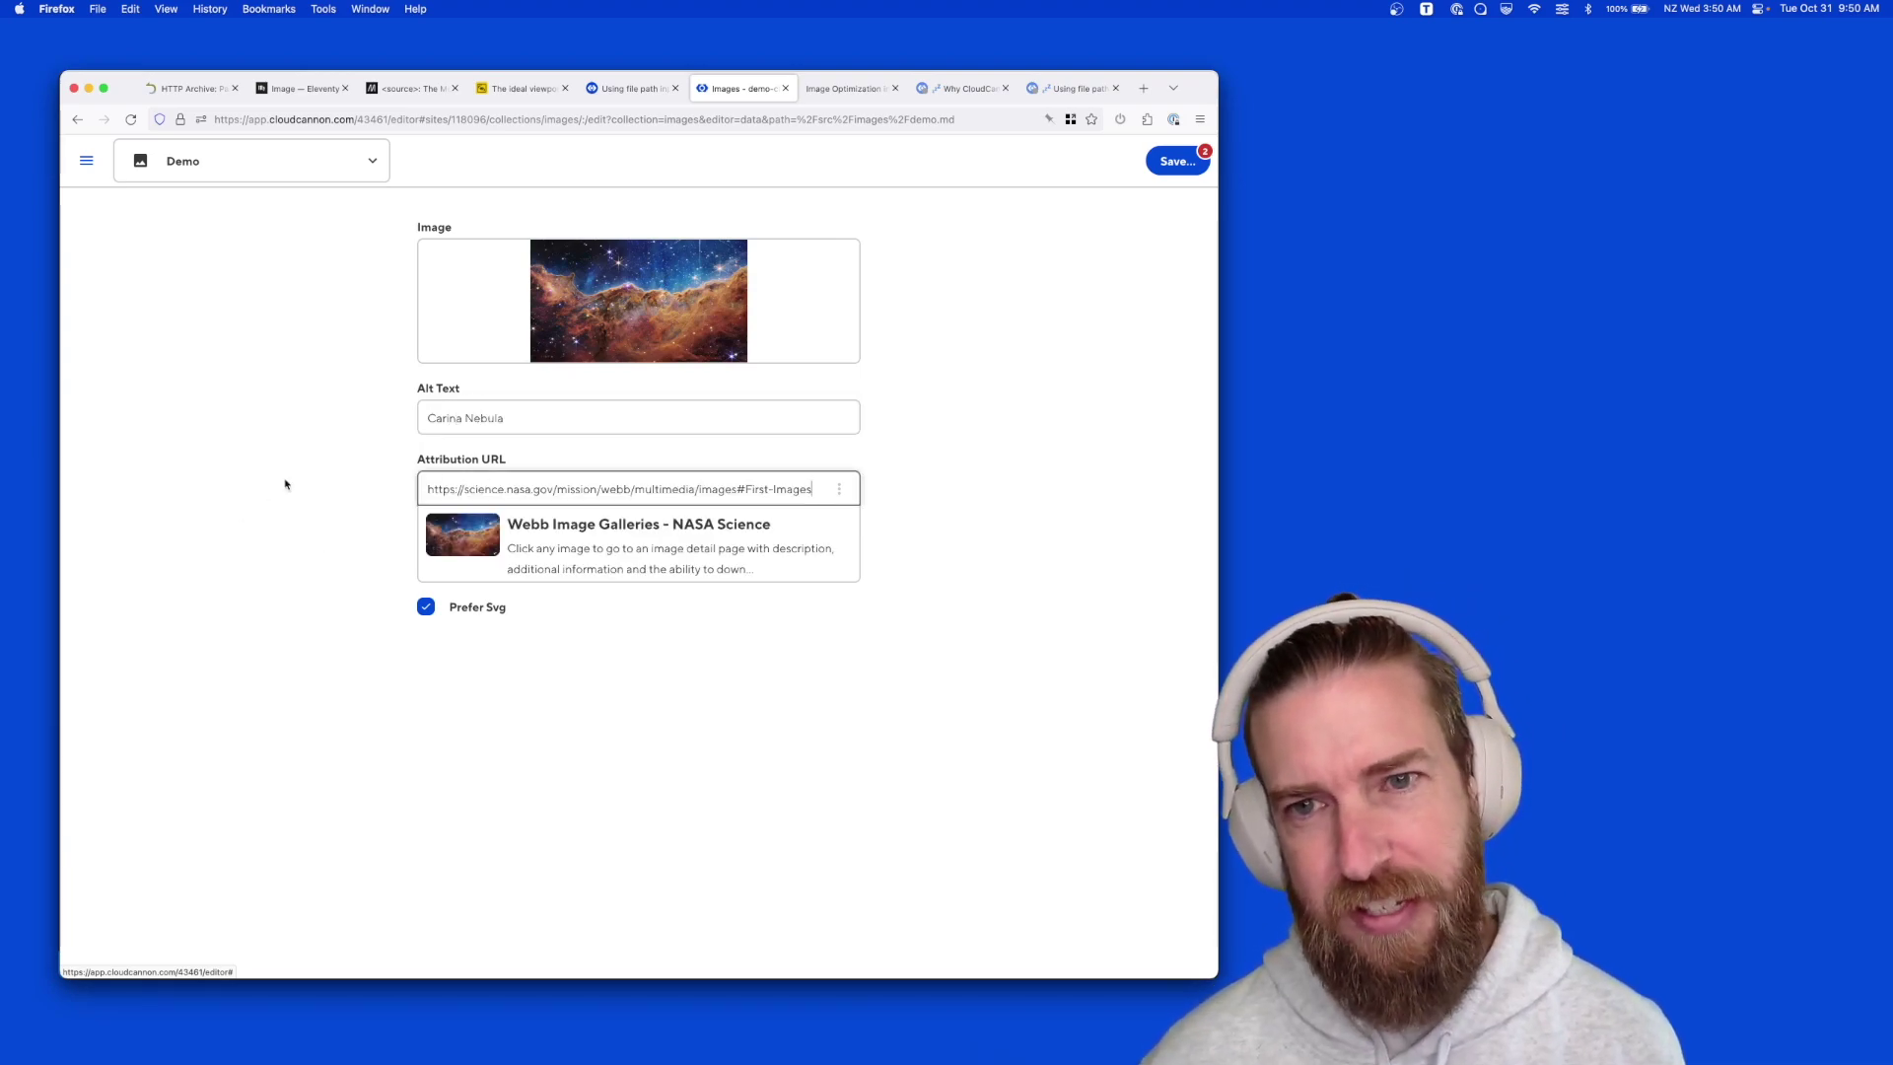
{"action": "left_click", "coordinate": [1179, 163]}
{"action": "left_click", "coordinate": [867, 507]}
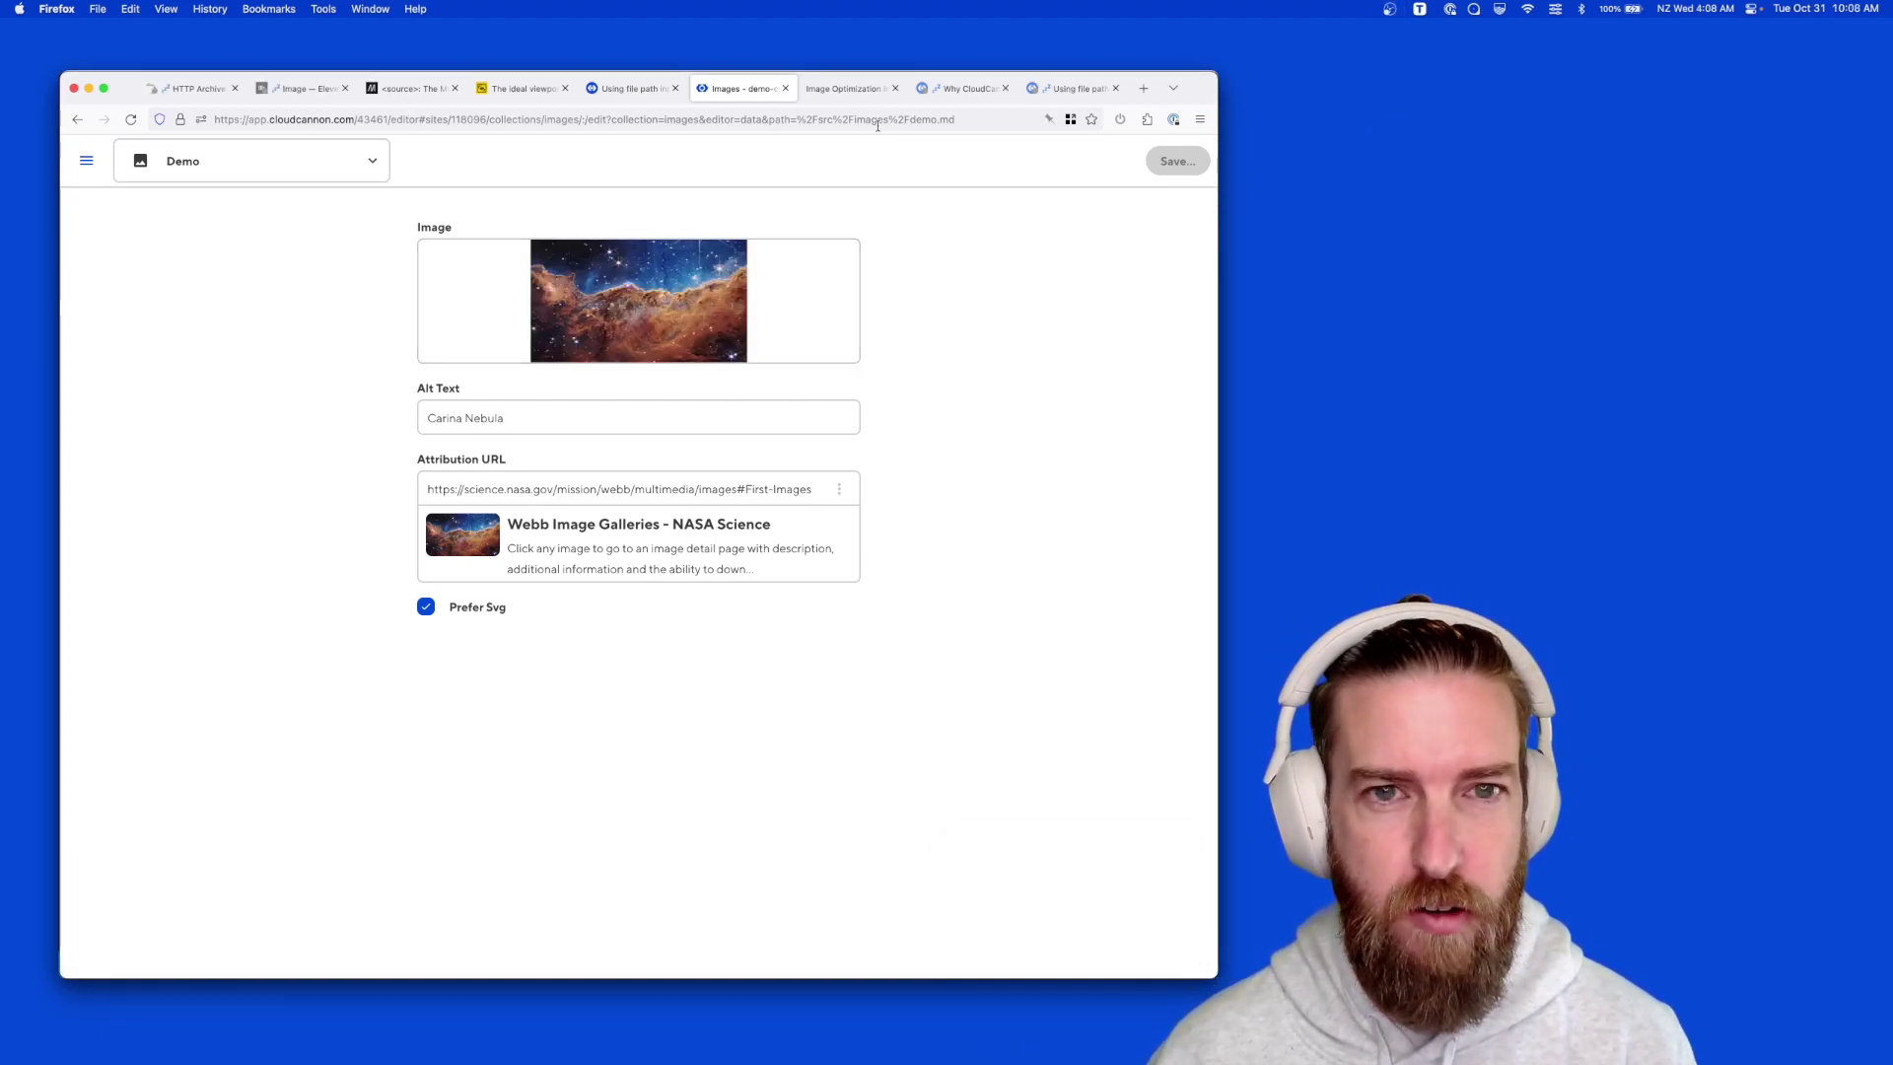
View the published Image Optimization page and compare the original PNG's file size with the optimized versions
{"action": "left_click", "coordinate": [842, 92]}
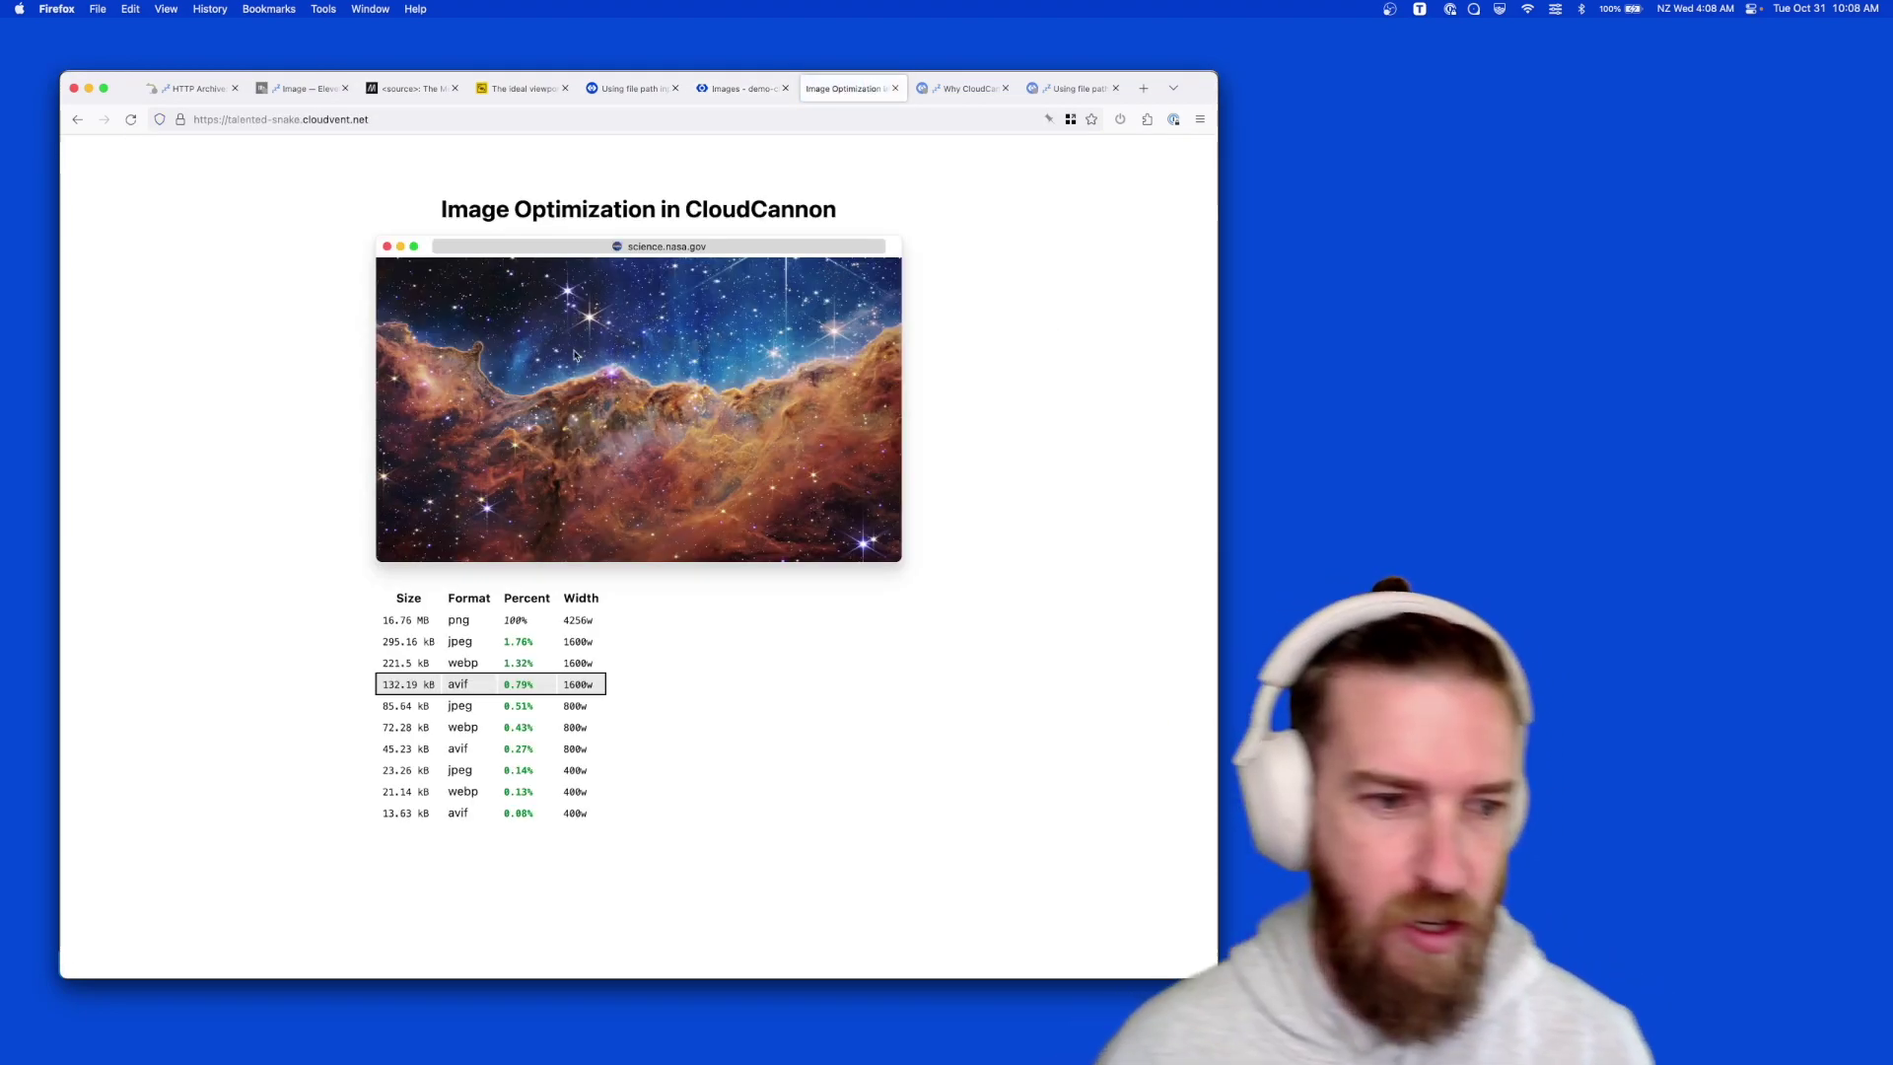
{"action": "left_click_drag", "start_coordinate": [387, 621], "coordinate": [427, 622]}
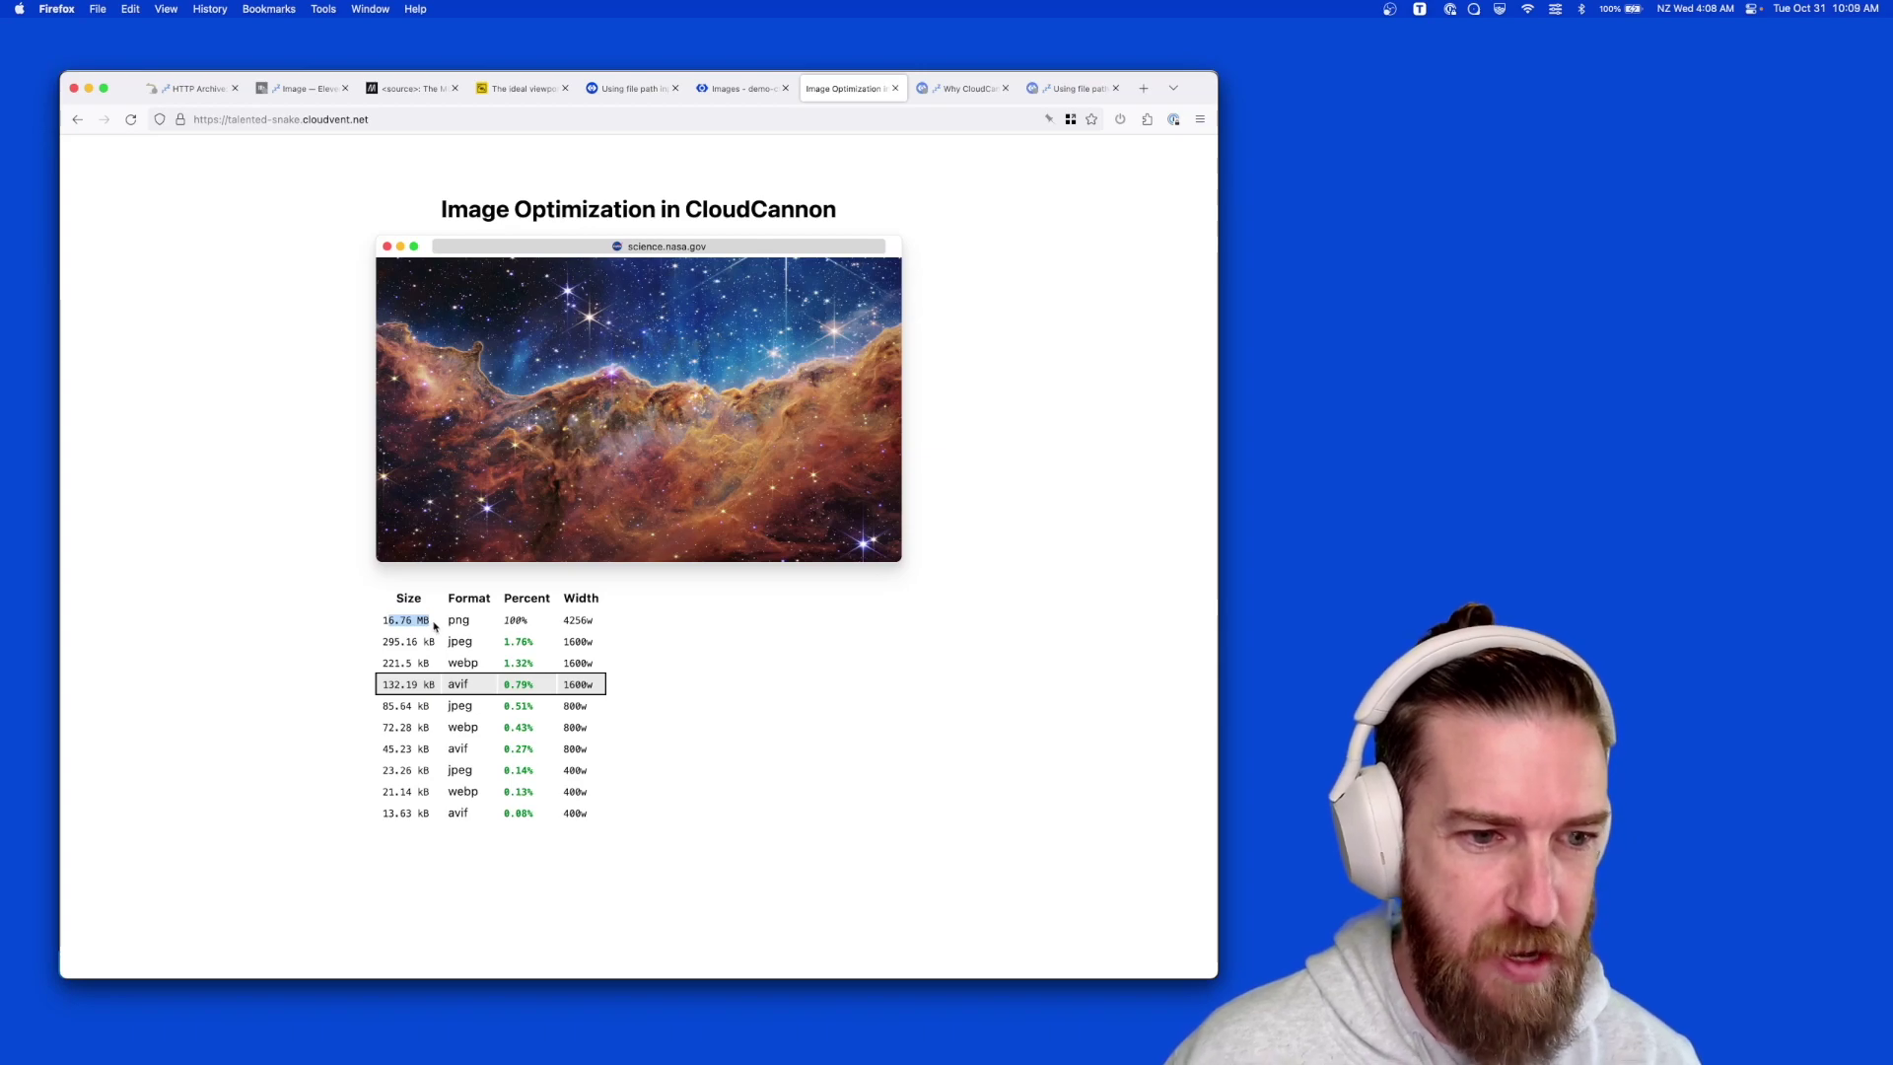
{"action": "left_click", "coordinate": [423, 620]}
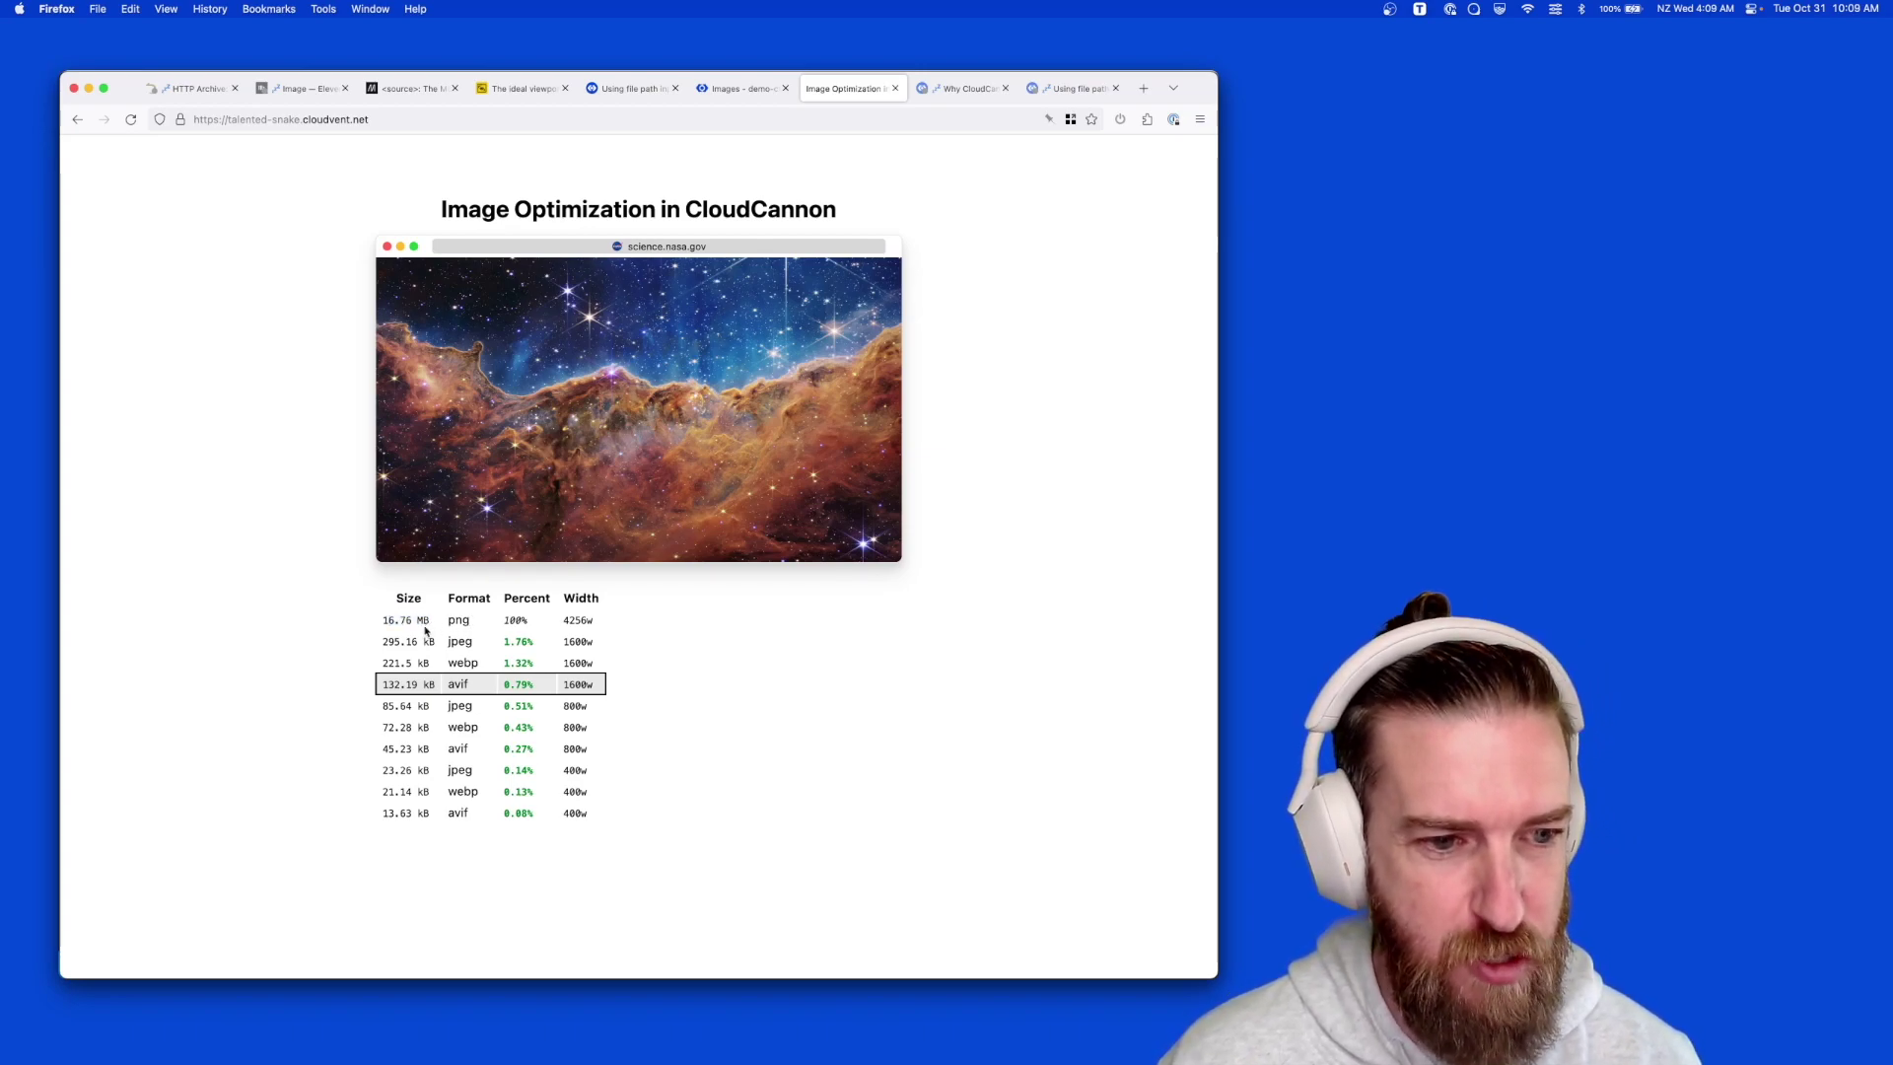
{"action": "left_click_drag", "start_coordinate": [425, 630], "coordinate": [384, 646]}
{"action": "left_click", "coordinate": [385, 664]}
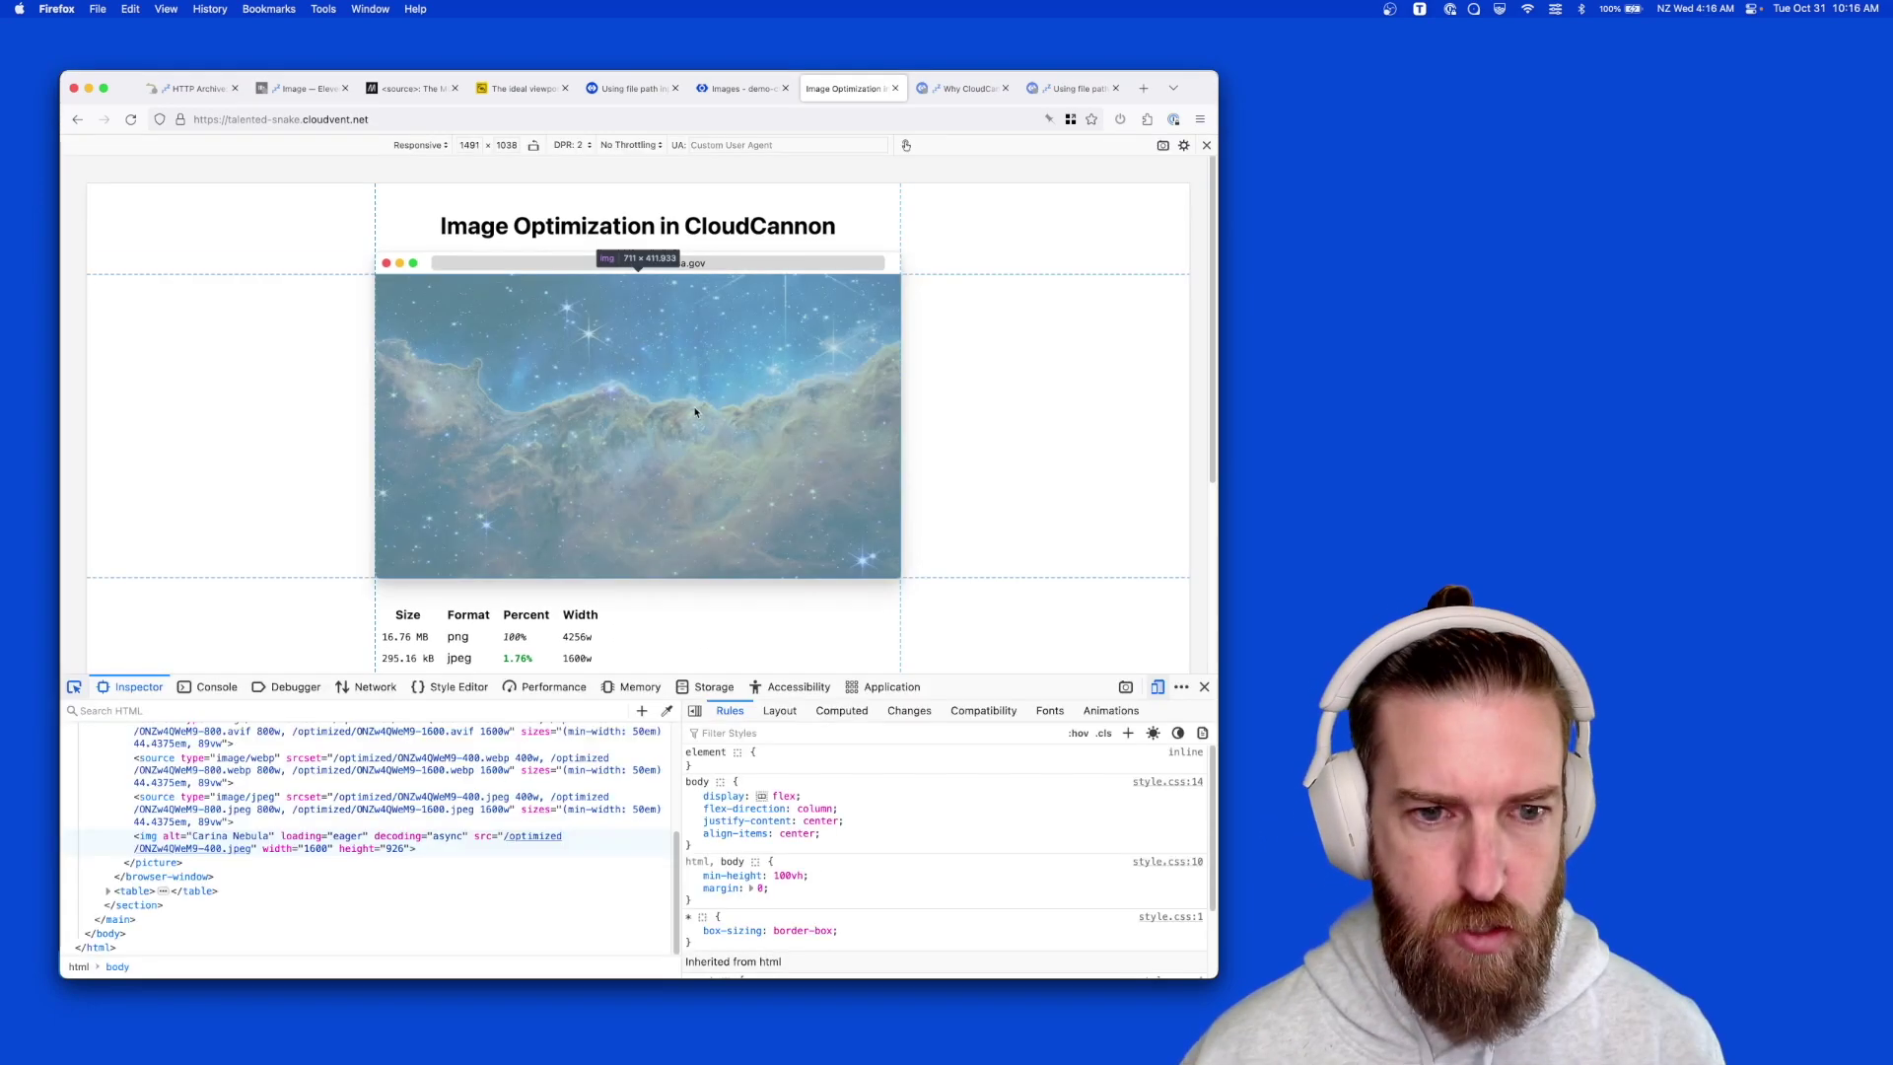
Inspect the Carina Nebula img element inside the picture markup and close the inspector
{"action": "left_click", "coordinate": [229, 846]}
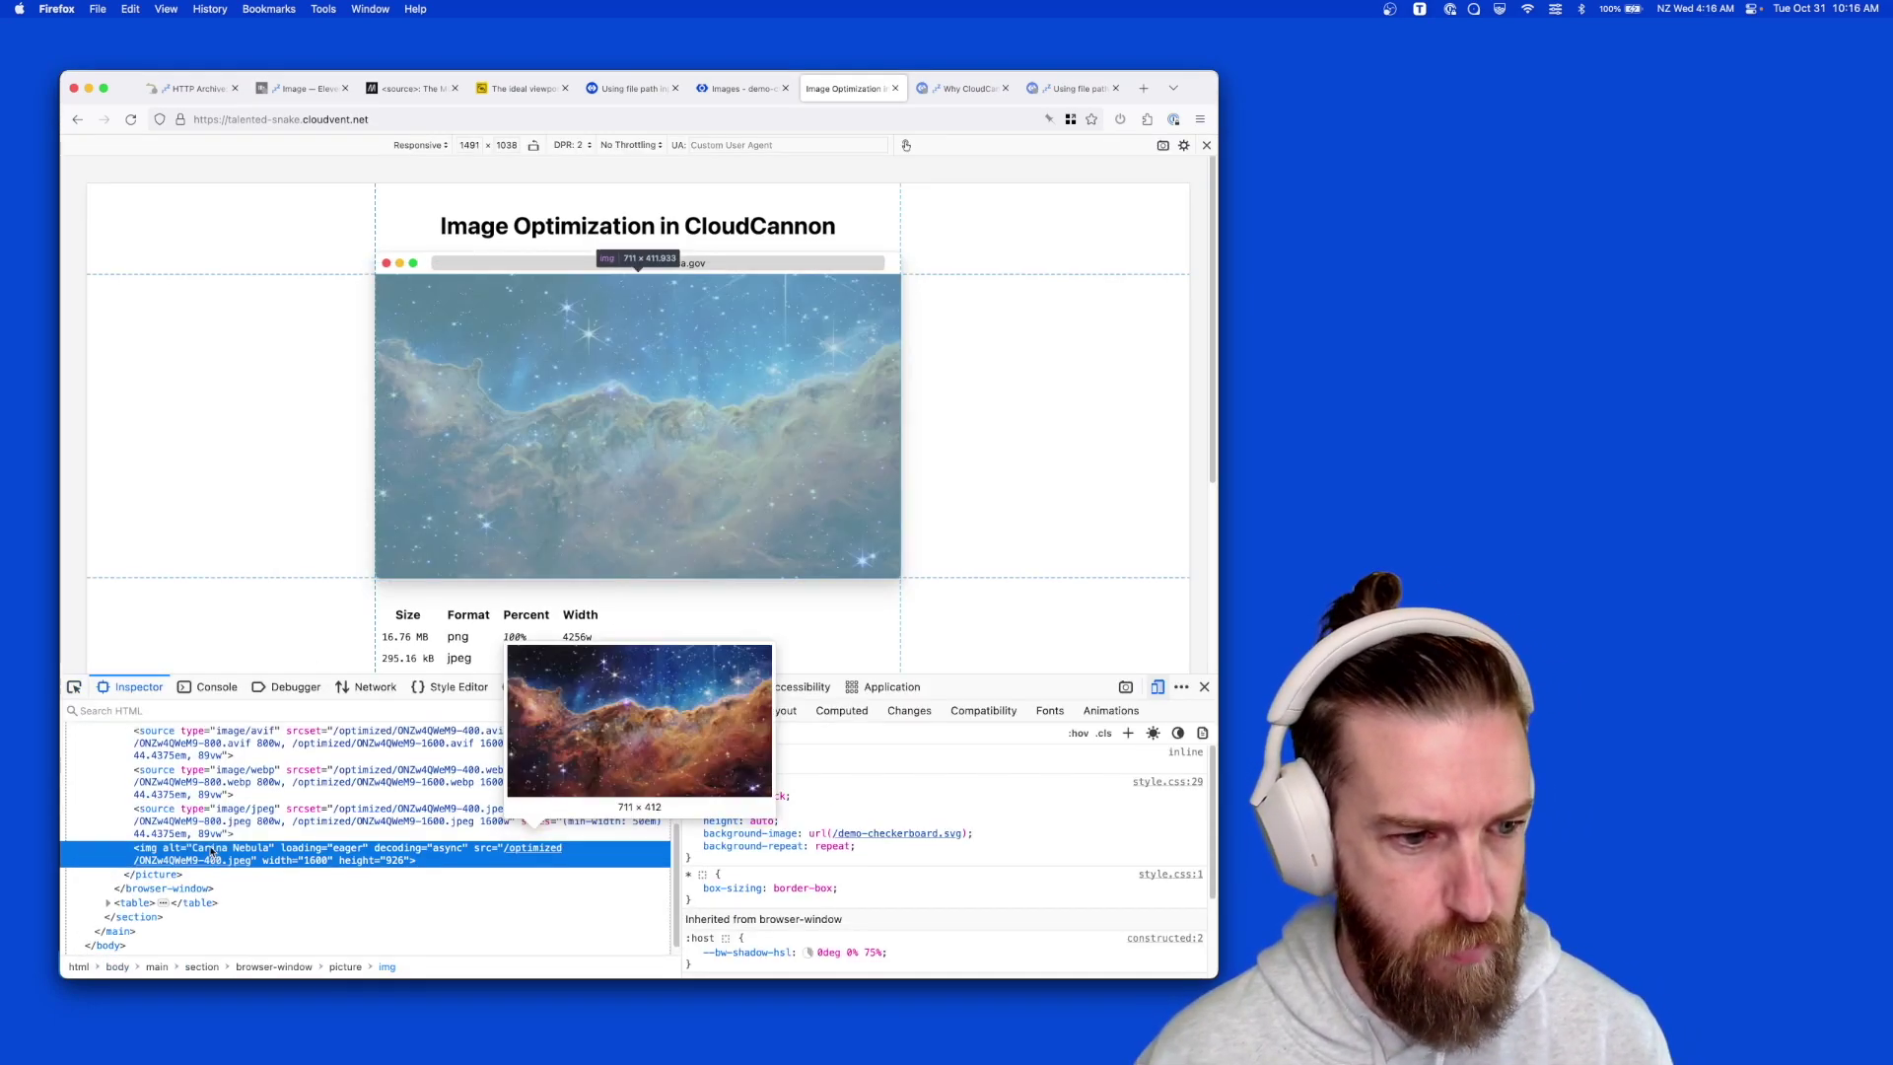
{"action": "left_click", "coordinate": [229, 862]}
{"action": "key", "text": "super+alt+i"}
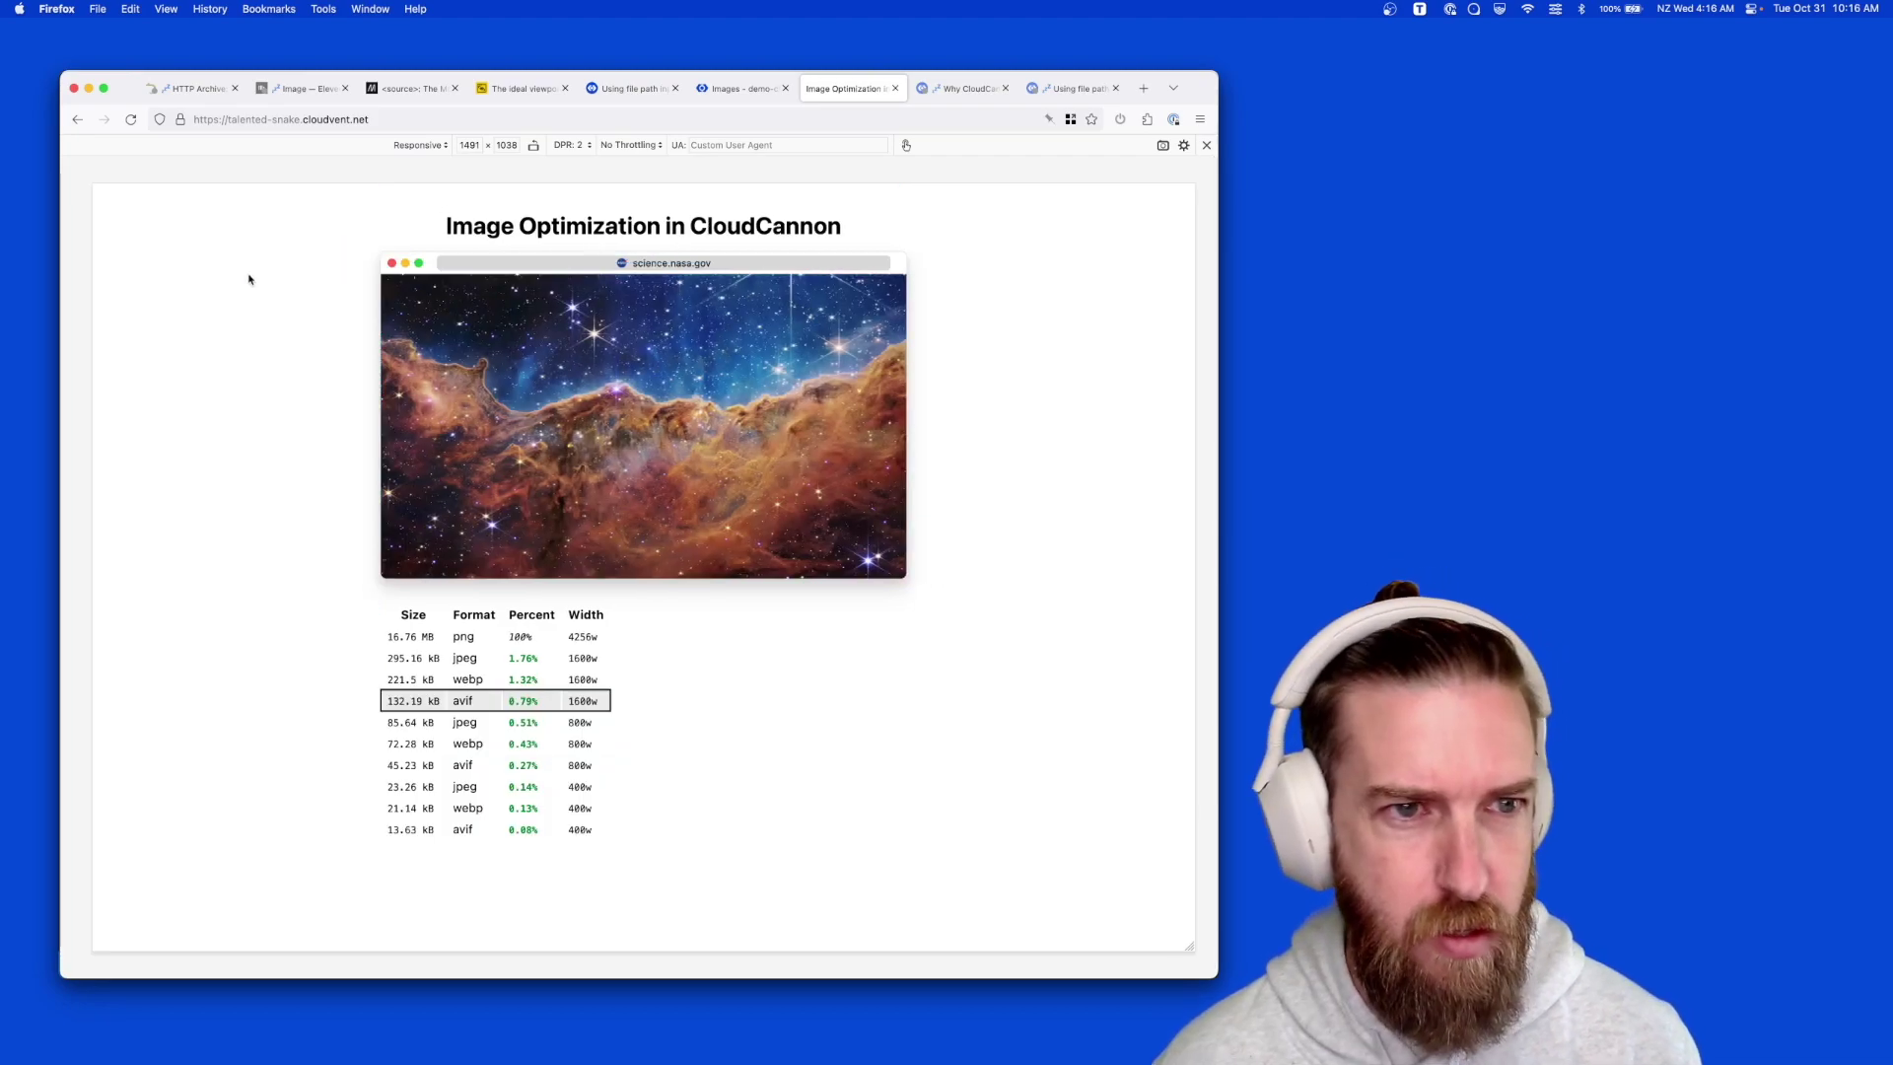
Set the responsive preview's device pixel ratio to 1 and check which image version the table highlights
{"action": "left_click", "coordinate": [580, 149]}
{"action": "left_click", "coordinate": [572, 166]}
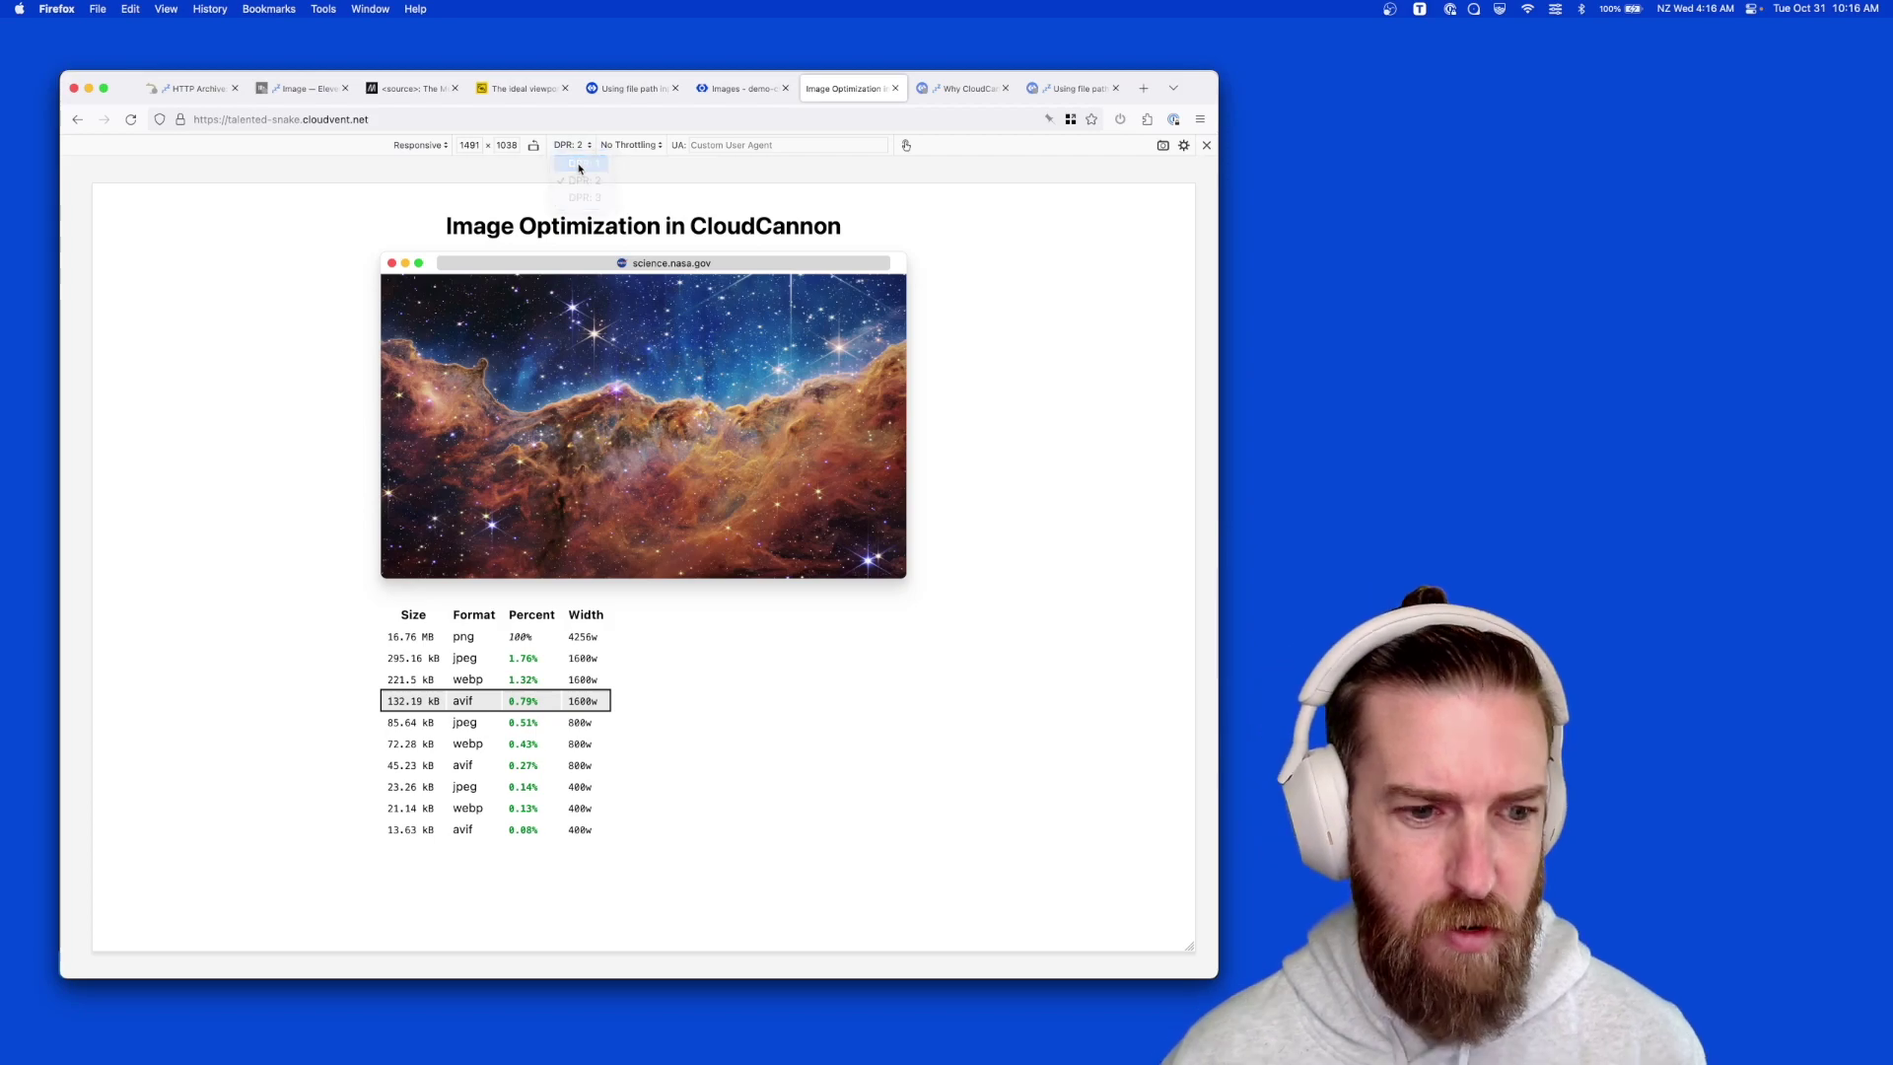
{"action": "left_click_drag", "start_coordinate": [401, 768], "coordinate": [621, 769]}
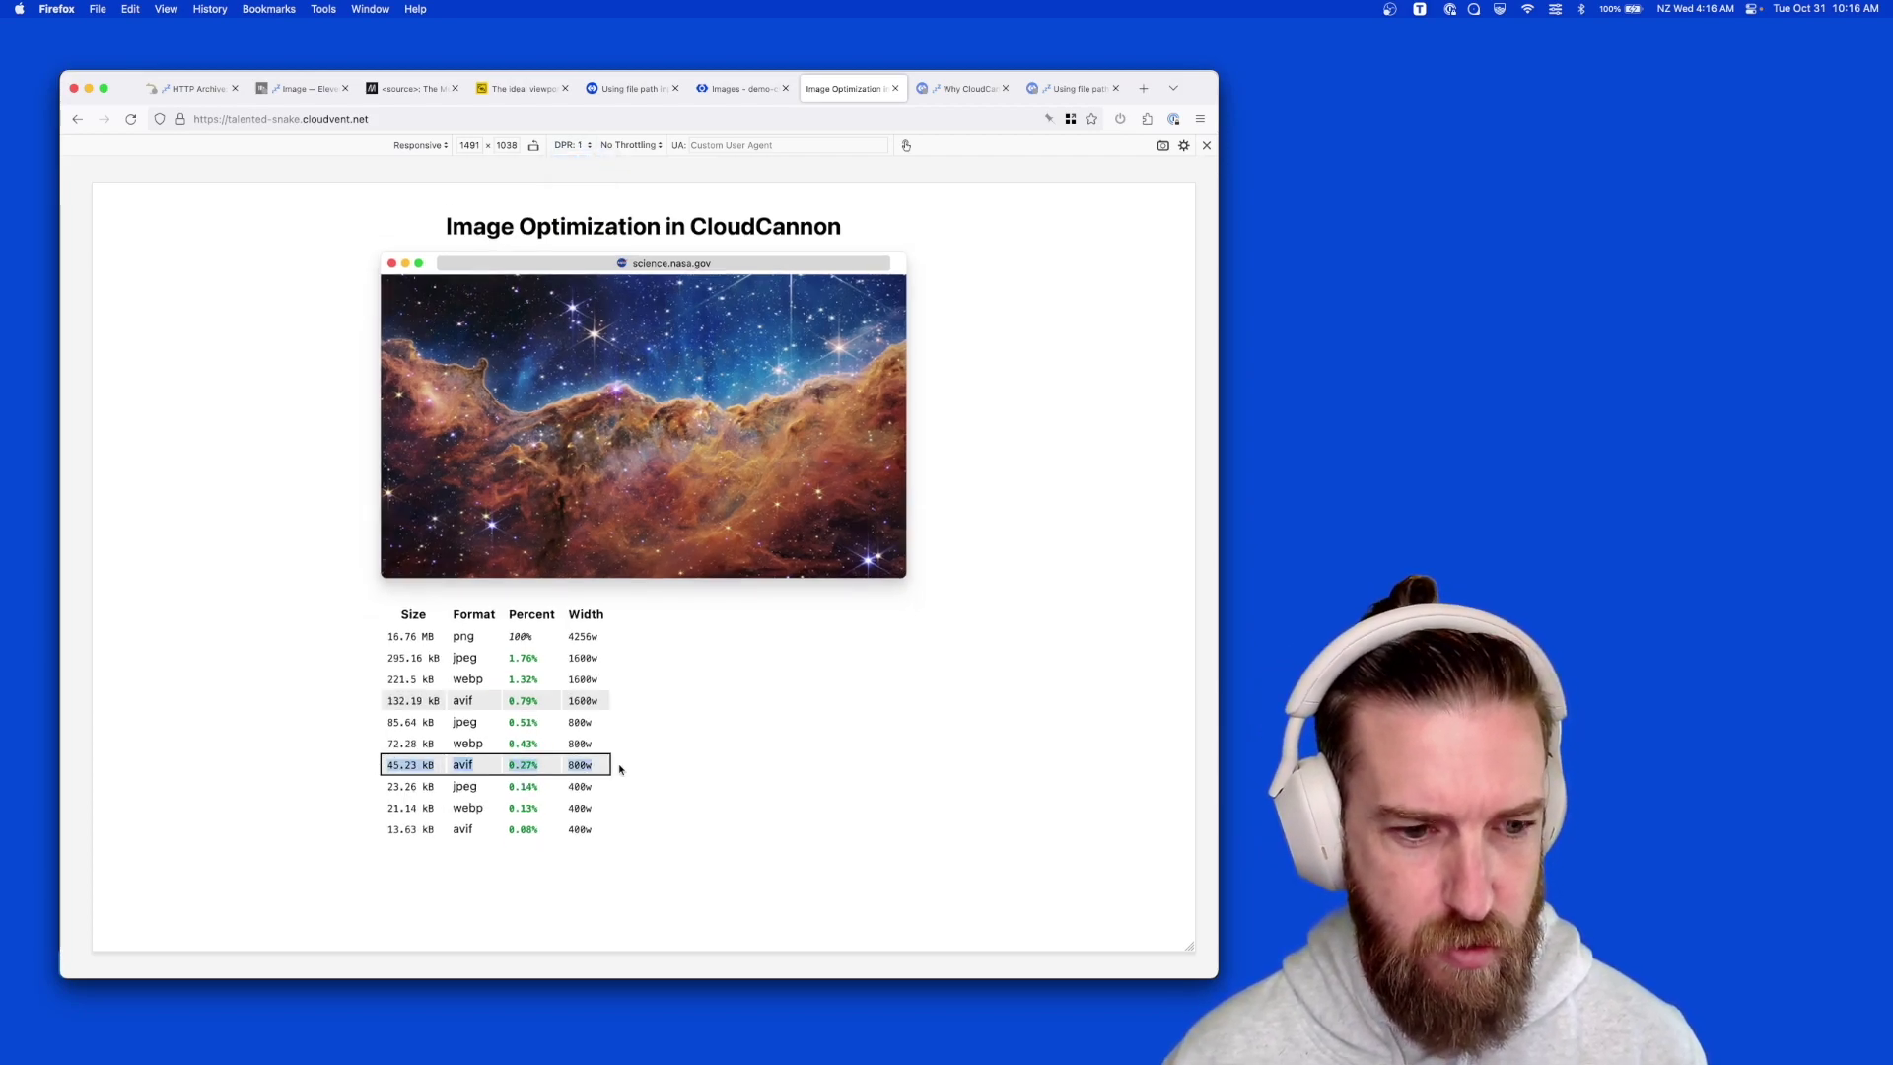
{"action": "left_click", "coordinate": [668, 753]}
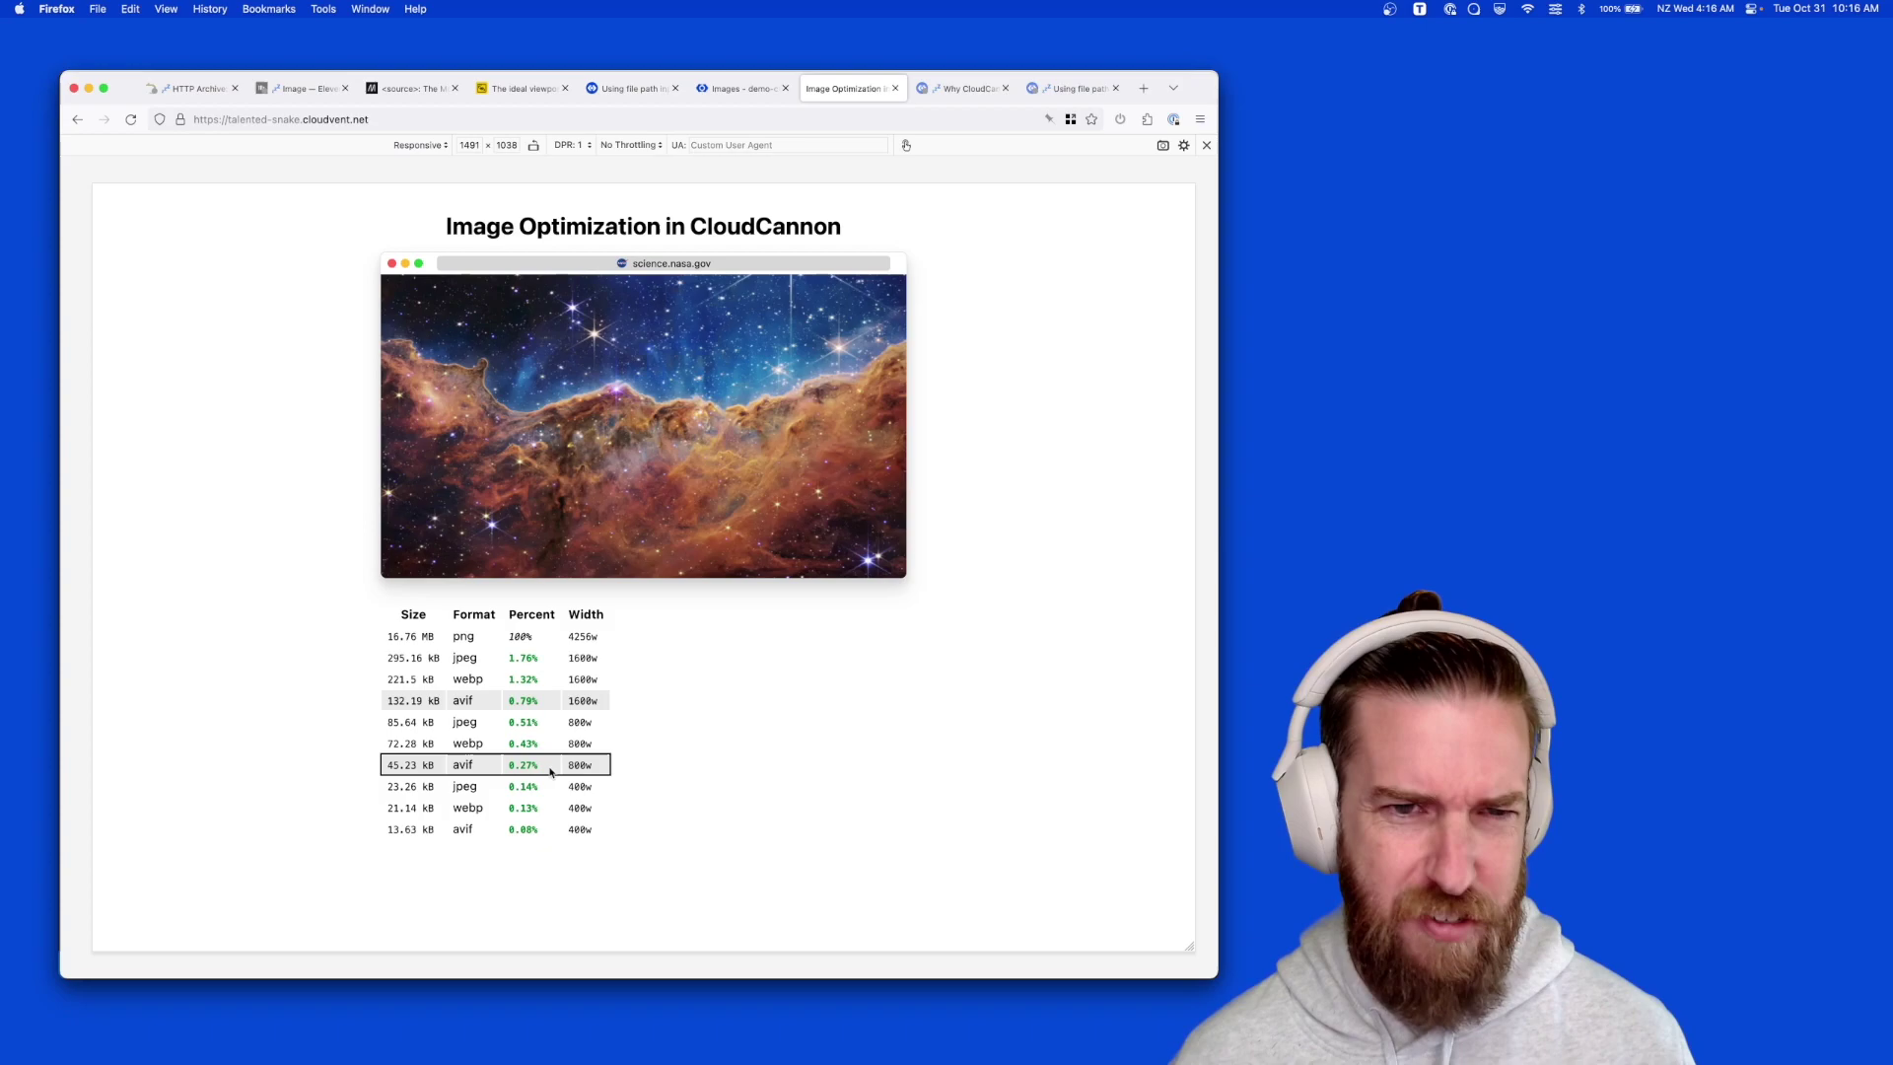
Set the device pixel ratio to 2 and check the selected image version at viewport widths of about 415, 697 and 1207 px
{"action": "left_click", "coordinate": [570, 147]}
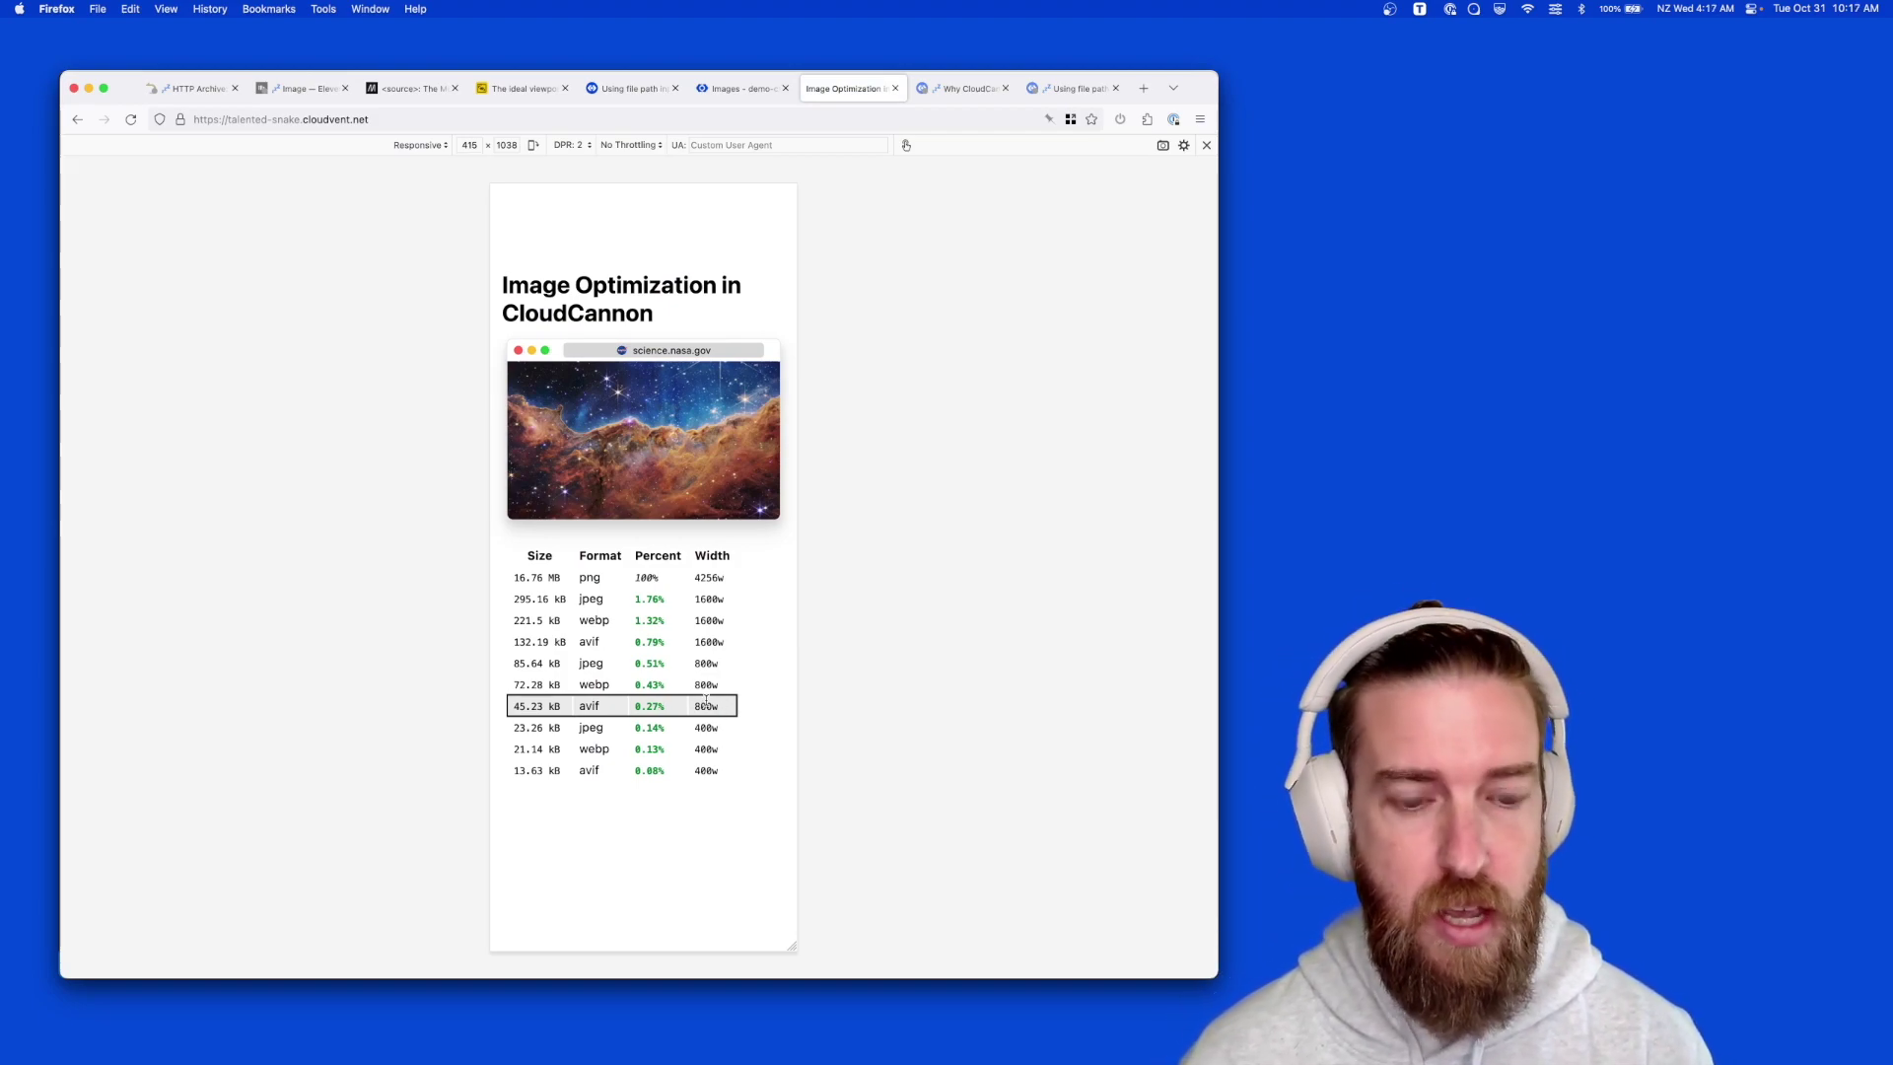
{"action": "left_click_drag", "start_coordinate": [797, 735], "coordinate": [900, 739]}
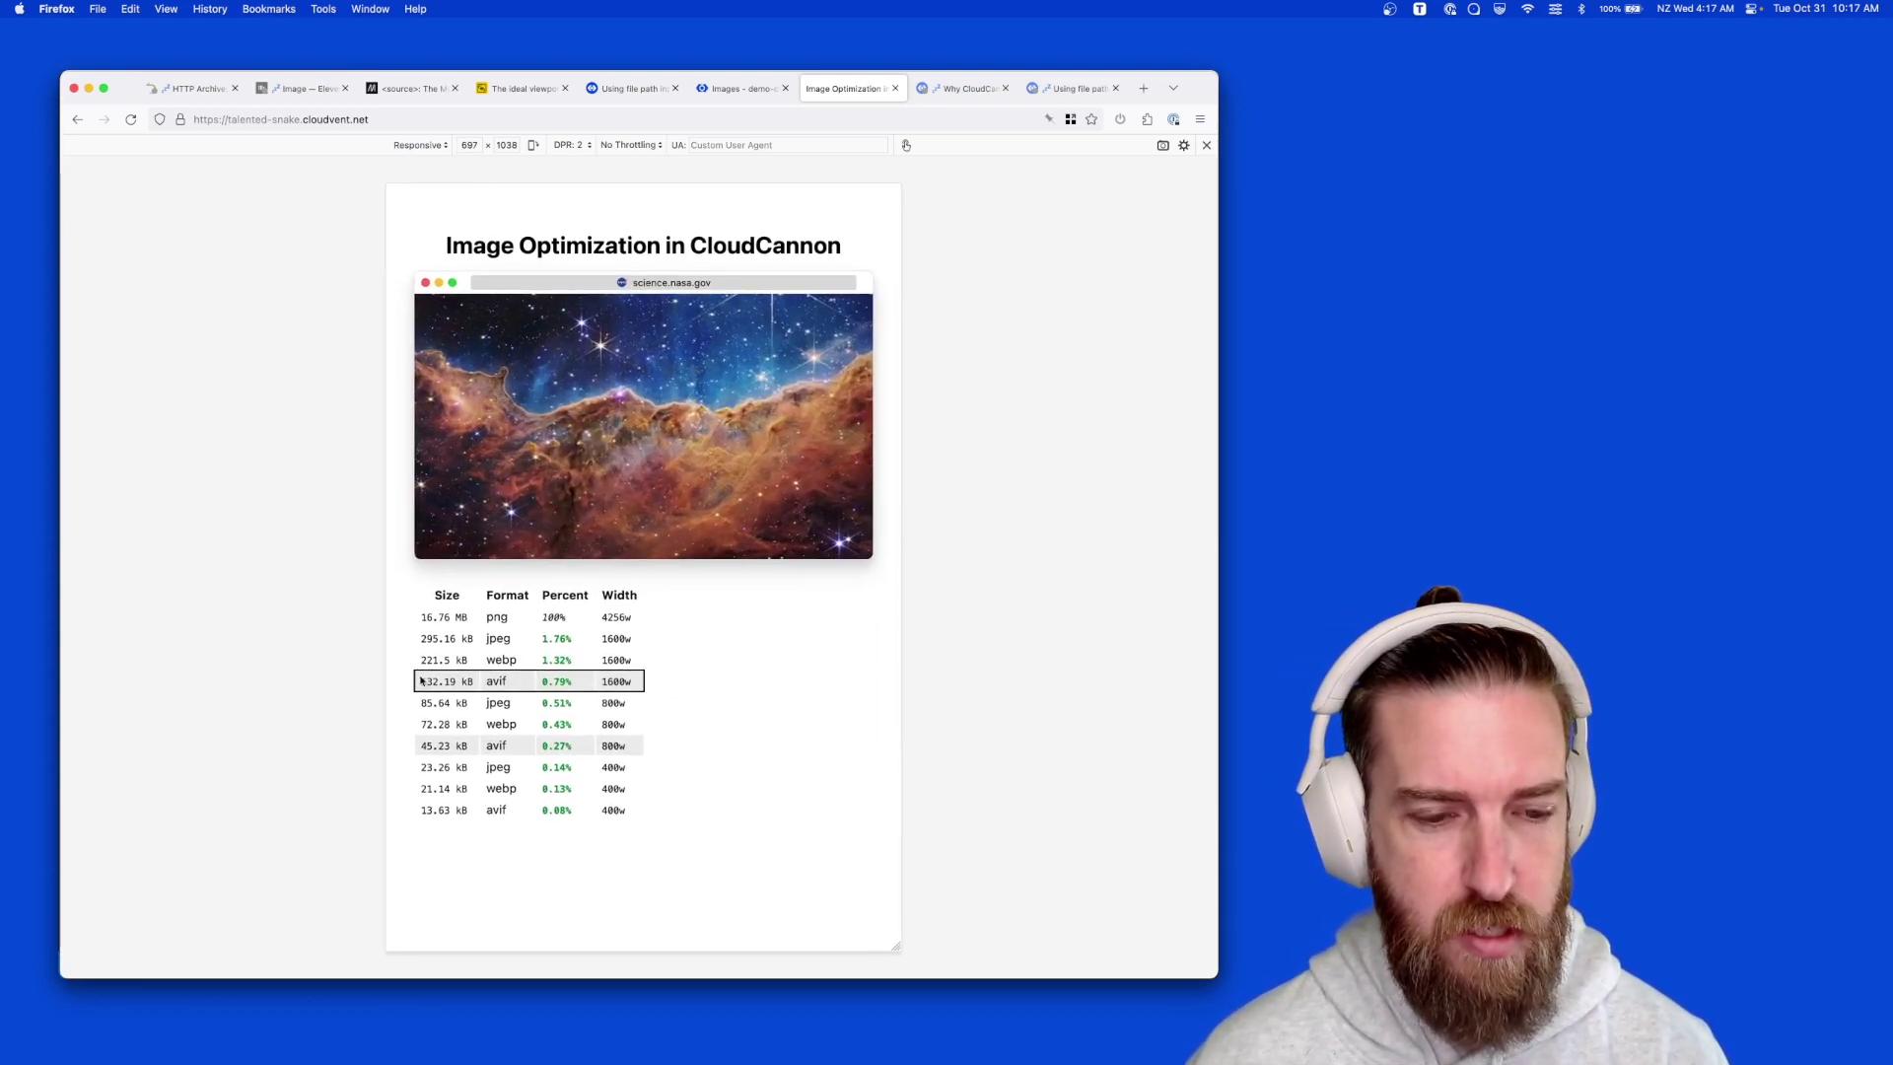
{"action": "left_click_drag", "start_coordinate": [899, 651], "coordinate": [1089, 651]}
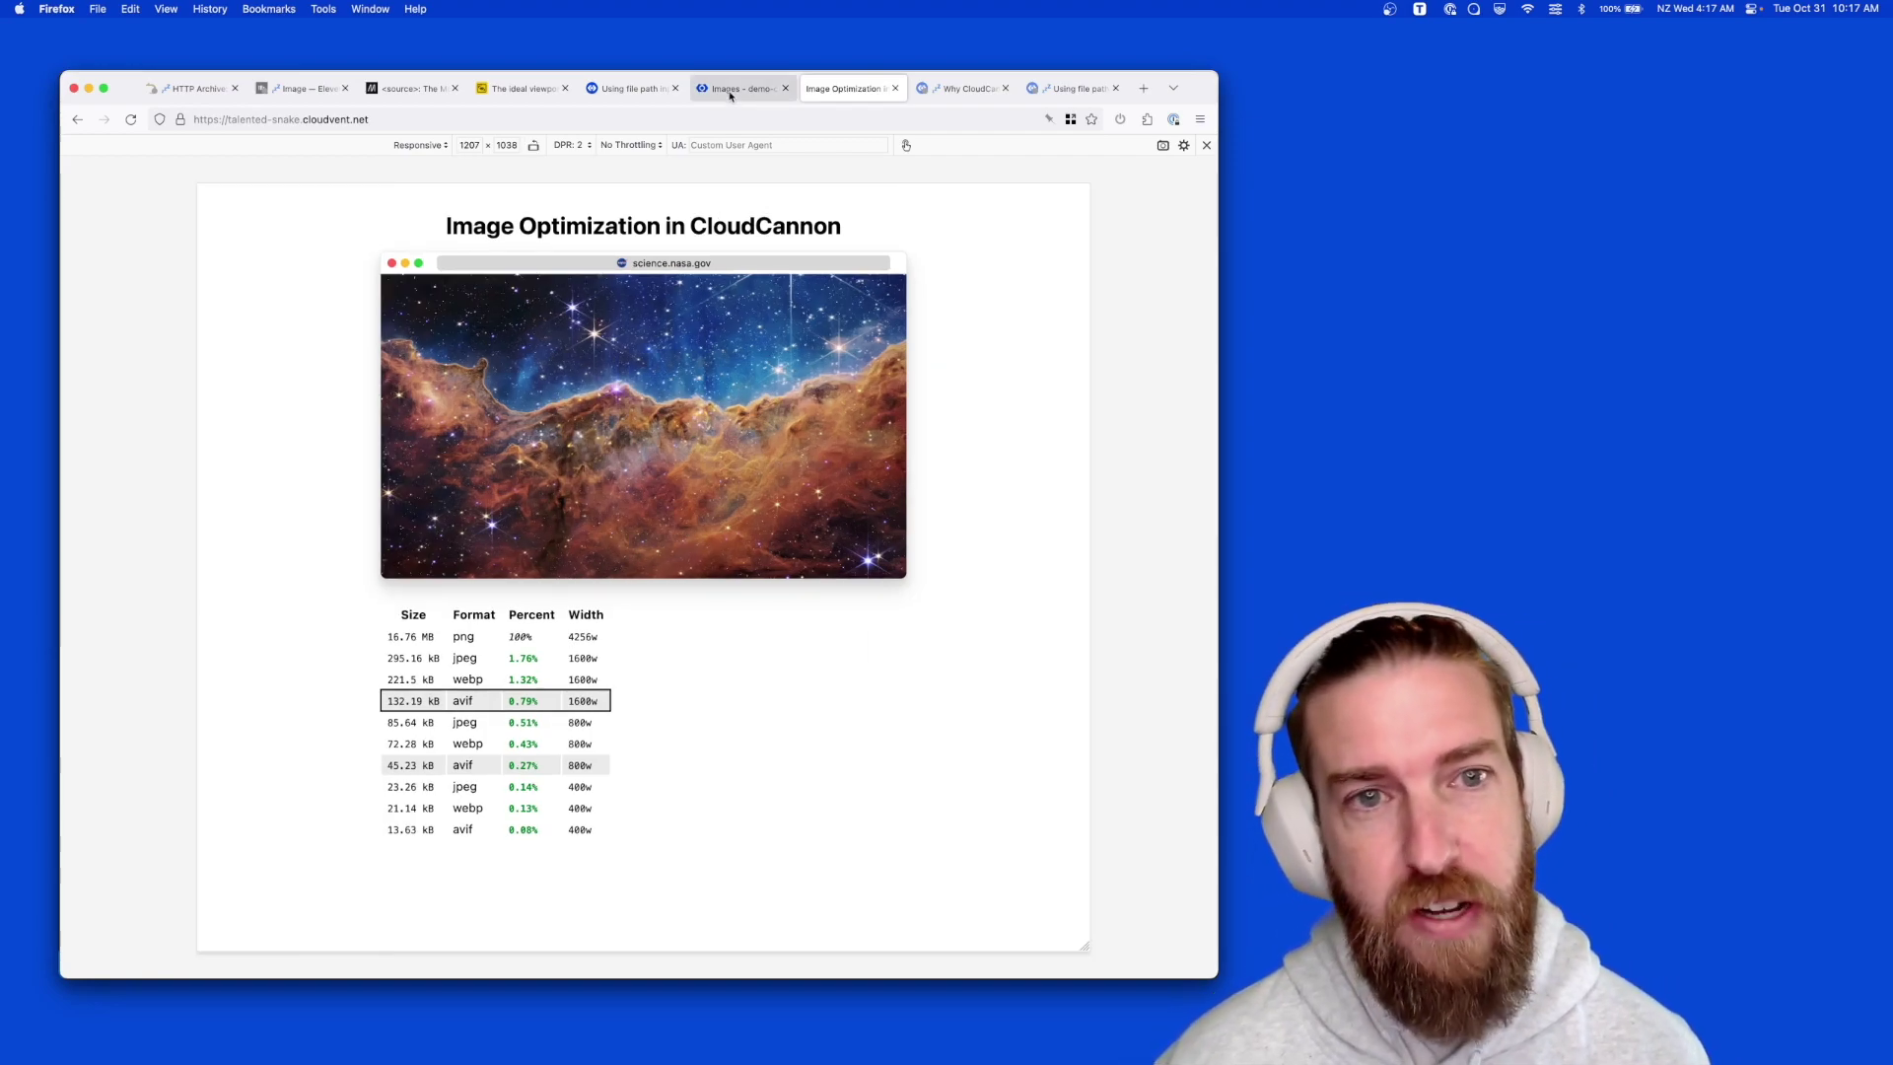
Return to the Demo image editor and replace the nebula picture with flag-of-mexico.svg
{"action": "left_click", "coordinate": [769, 92]}
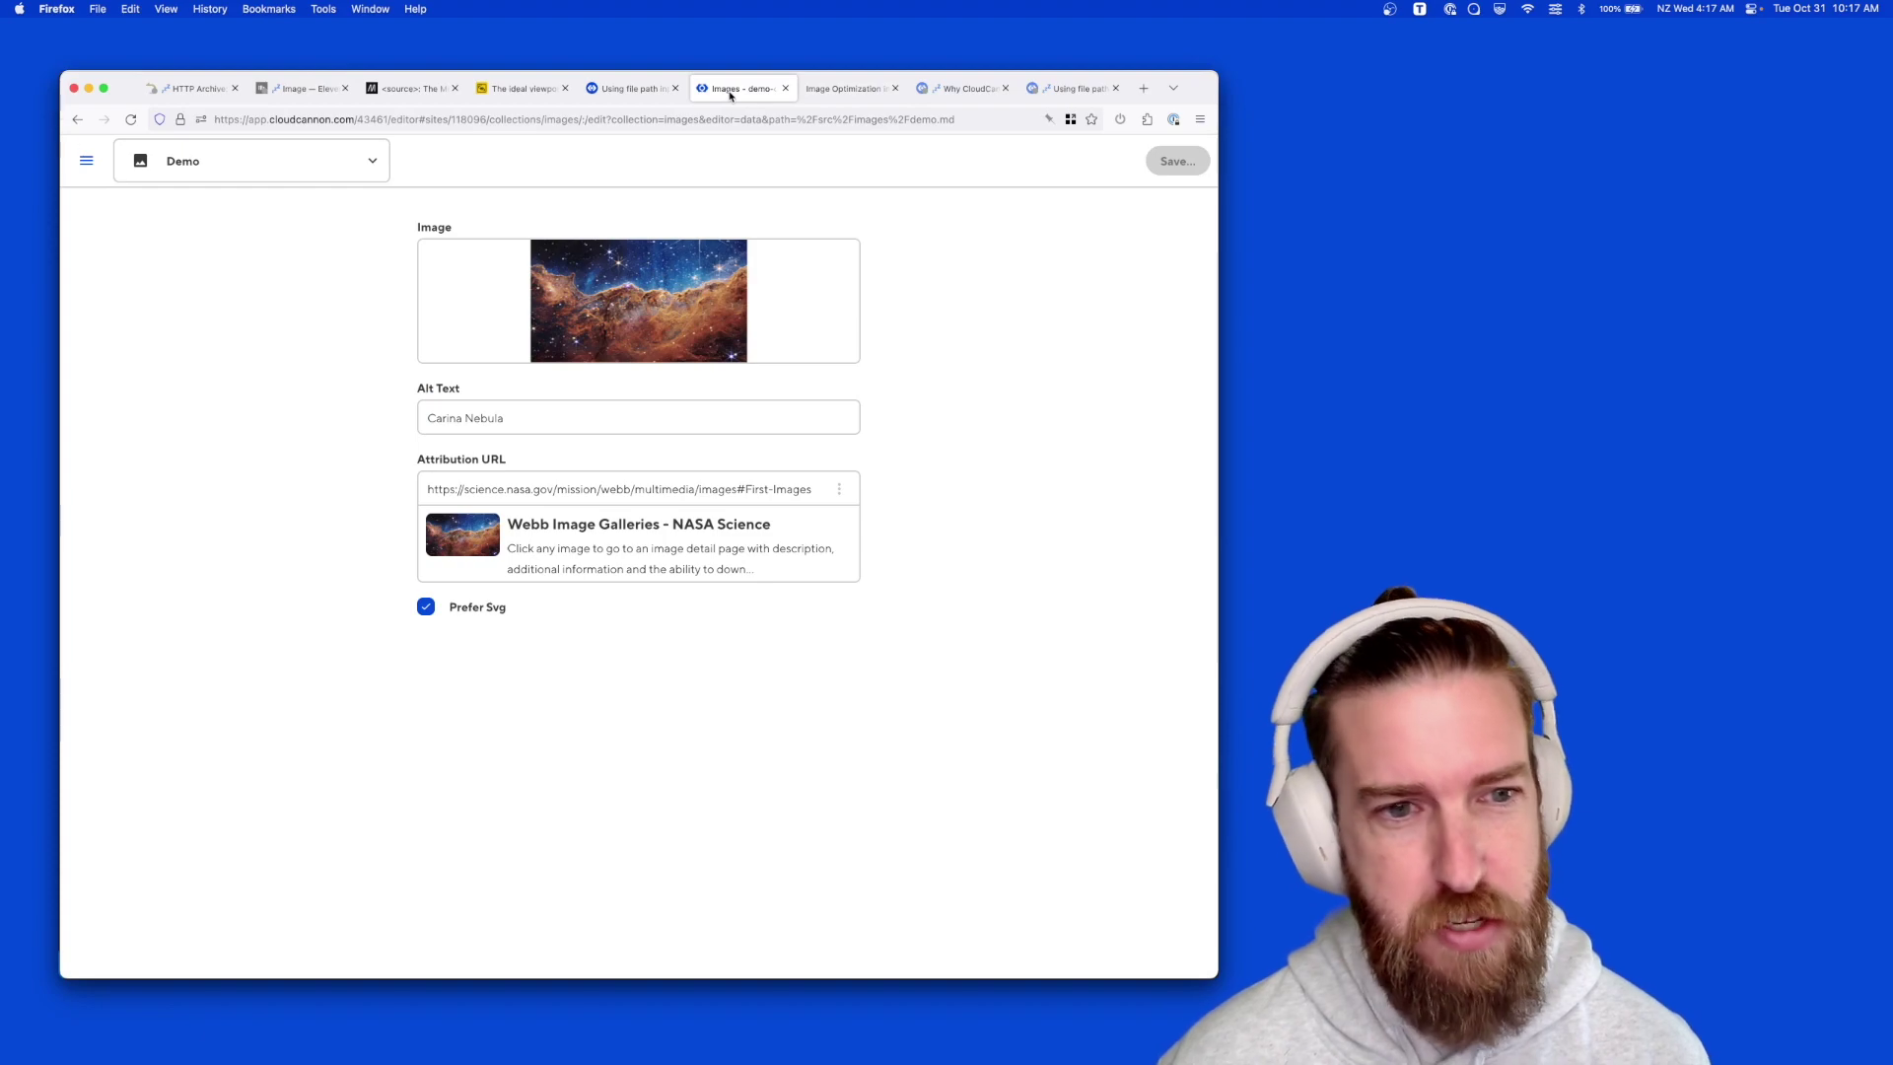
{"action": "left_click", "coordinate": [634, 326]}
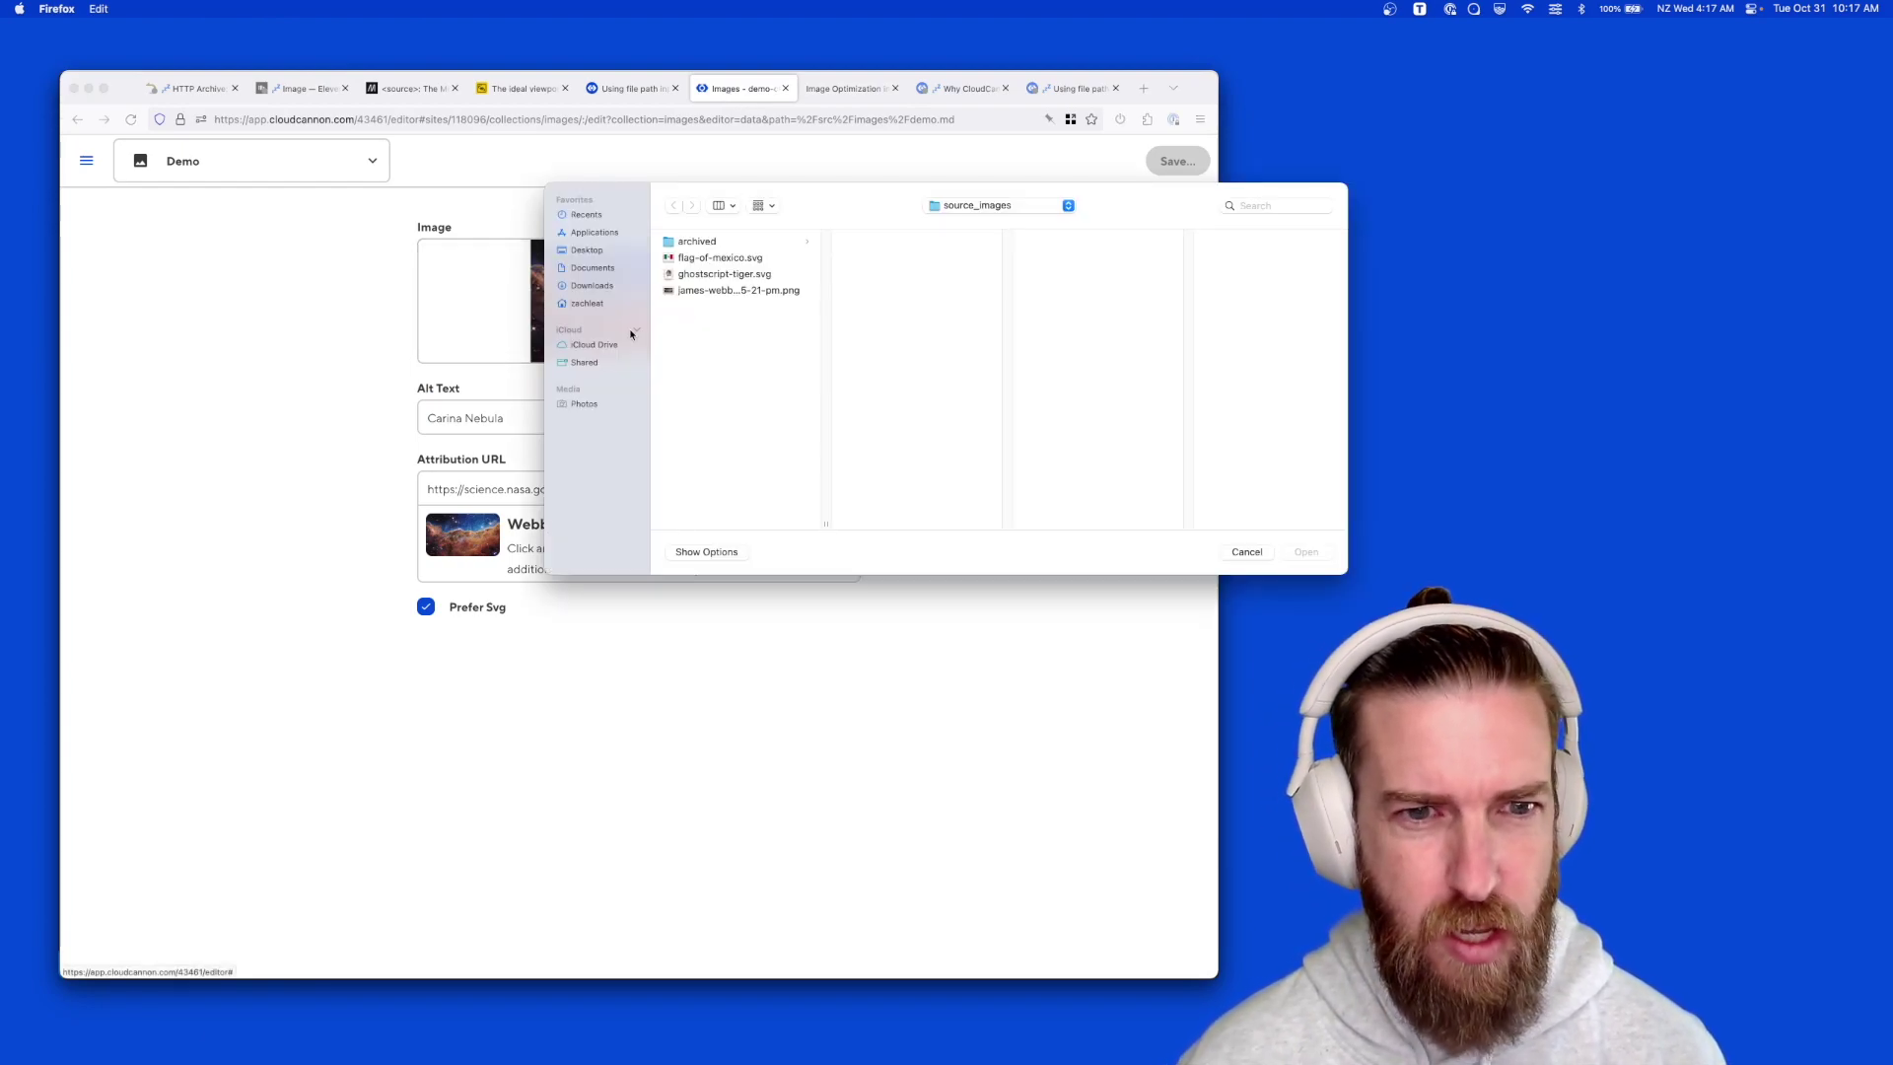
{"action": "double_click", "coordinate": [734, 257]}
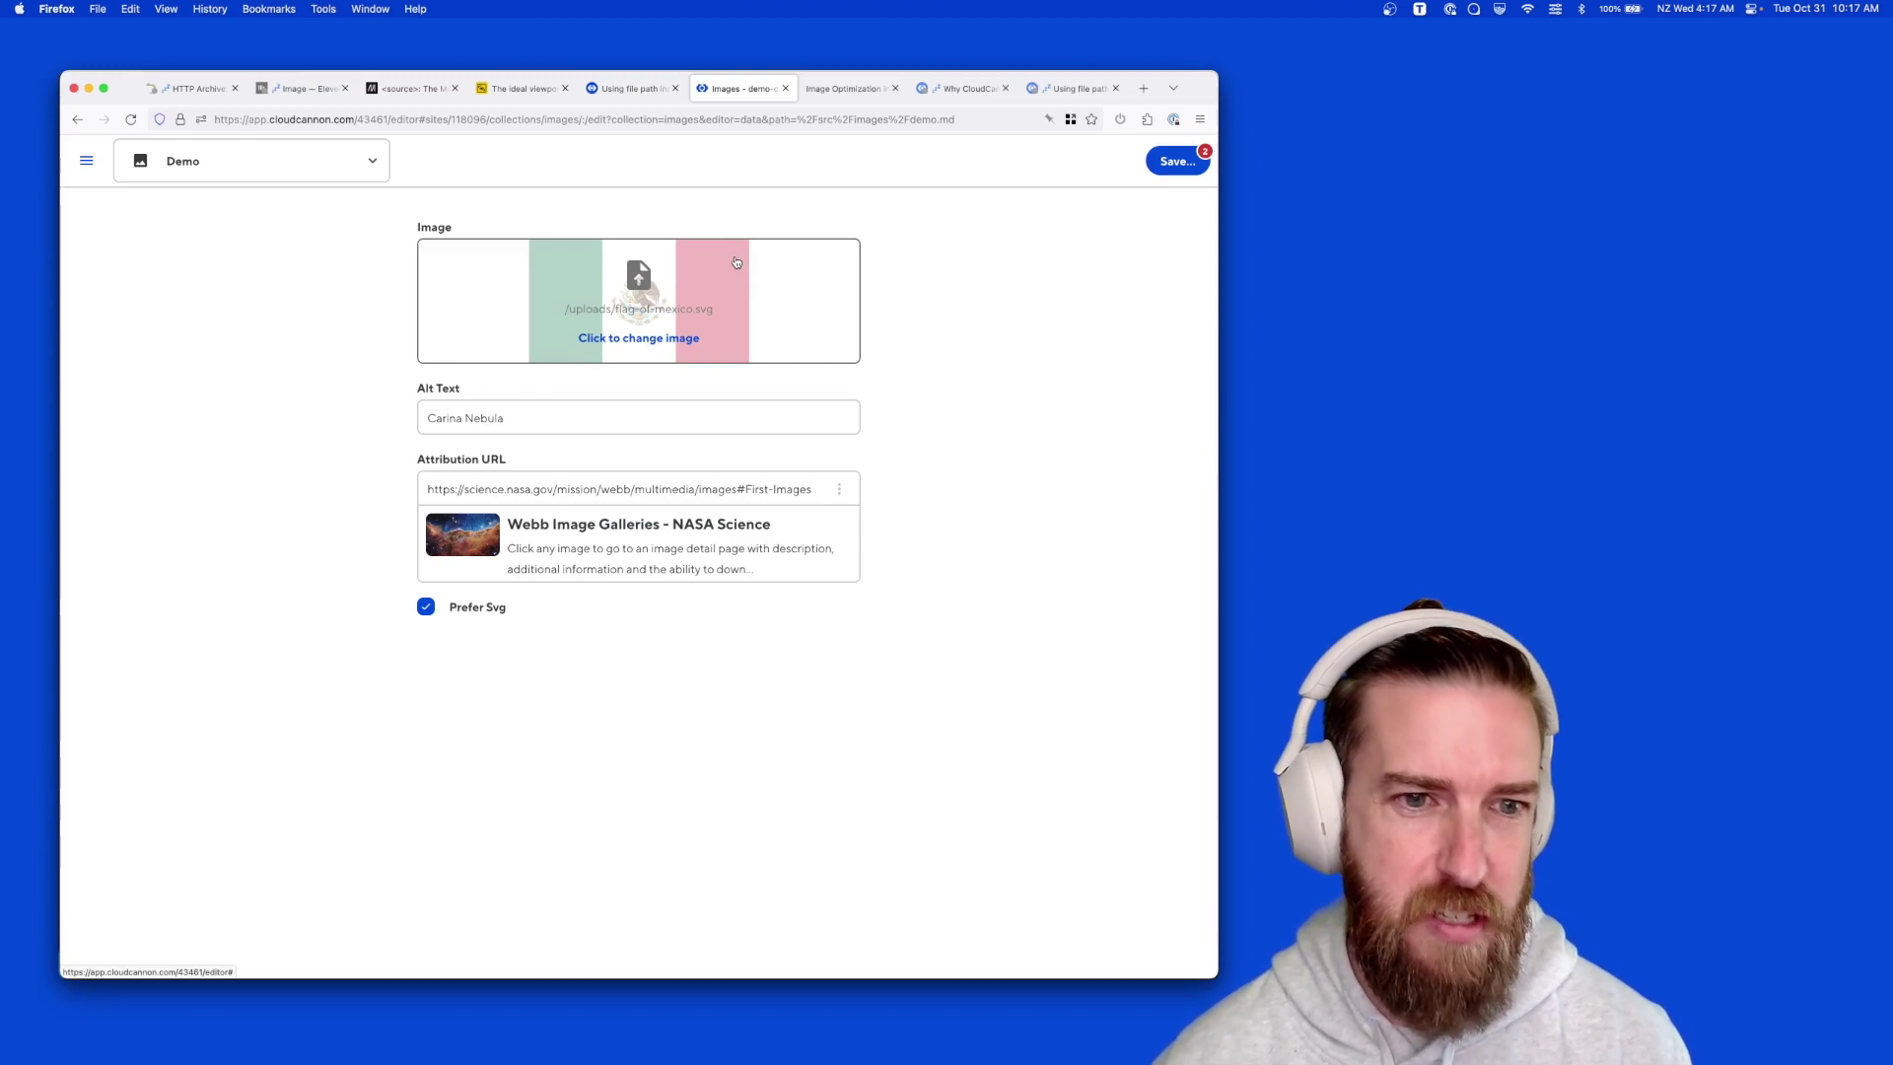
{"action": "triple_click", "coordinate": [529, 425]}
{"action": "type", "text": "Flag"}
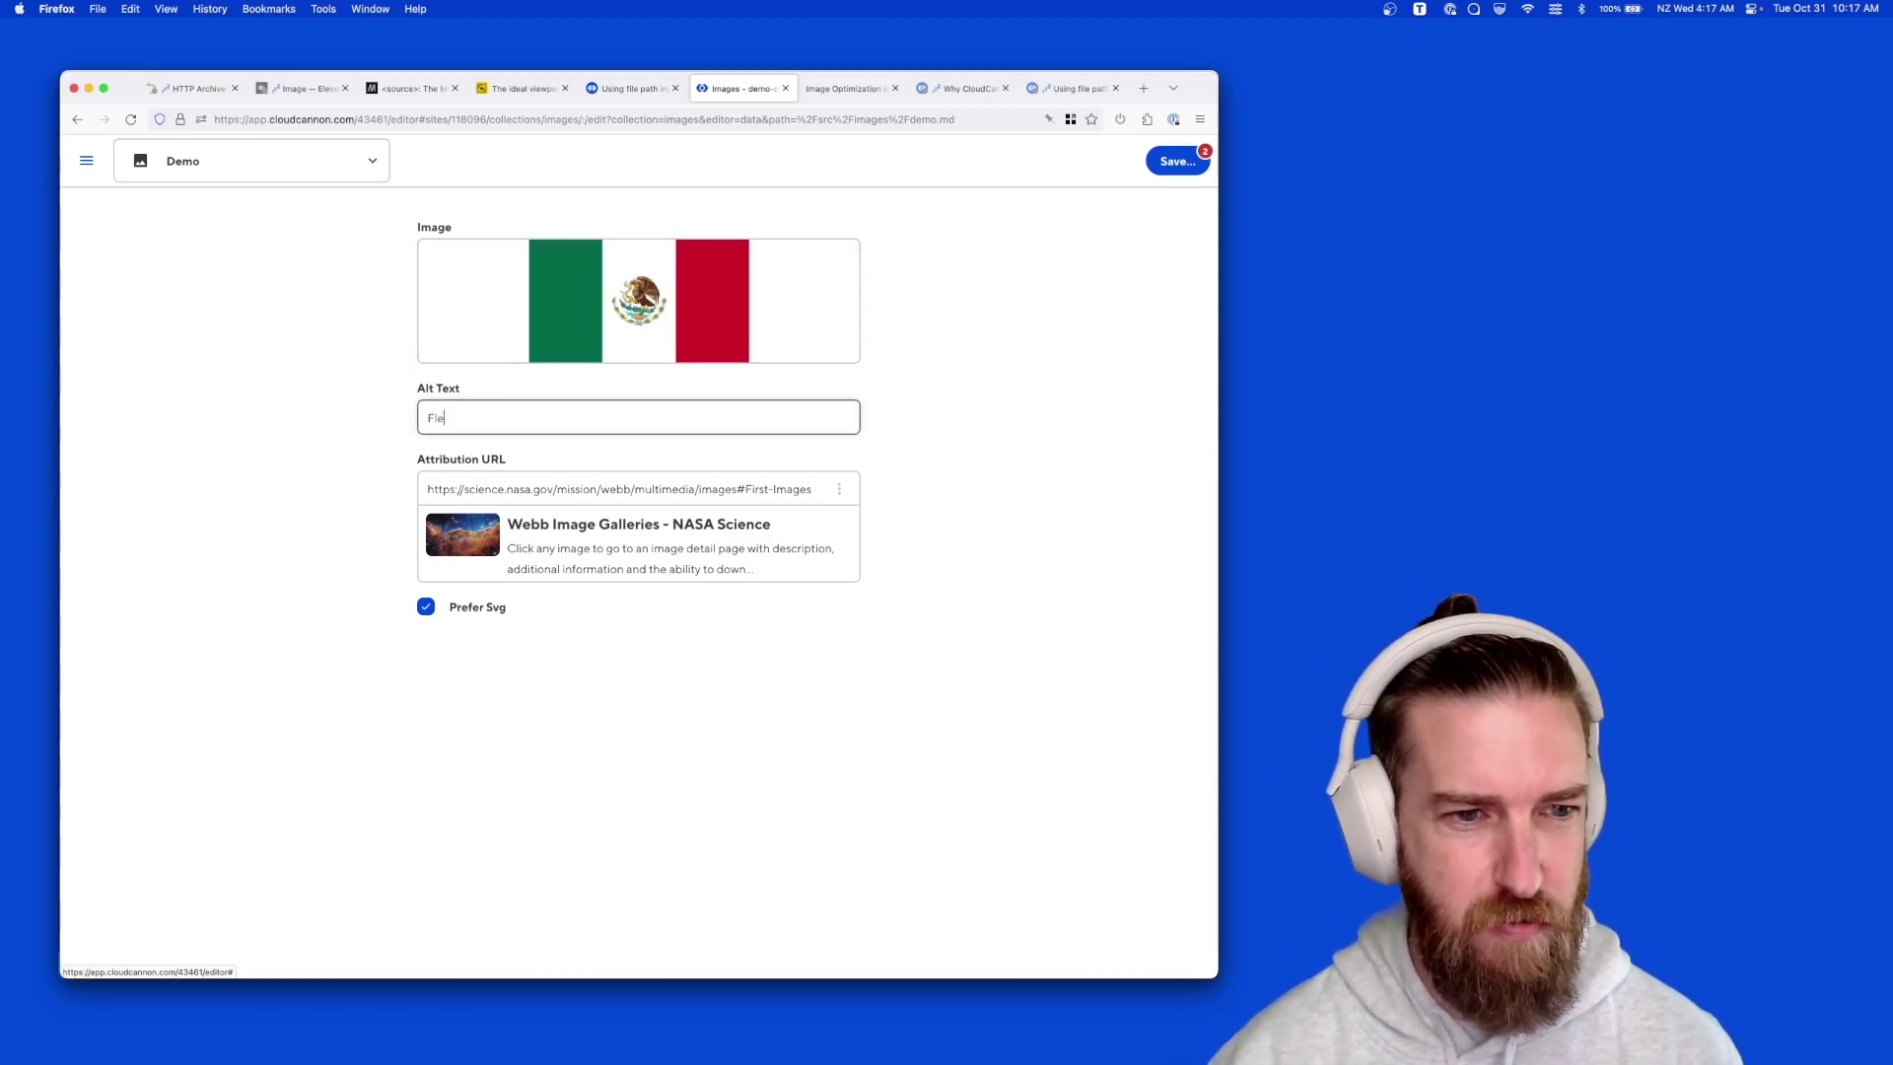
{"action": "type", "text": " of Mexico"}
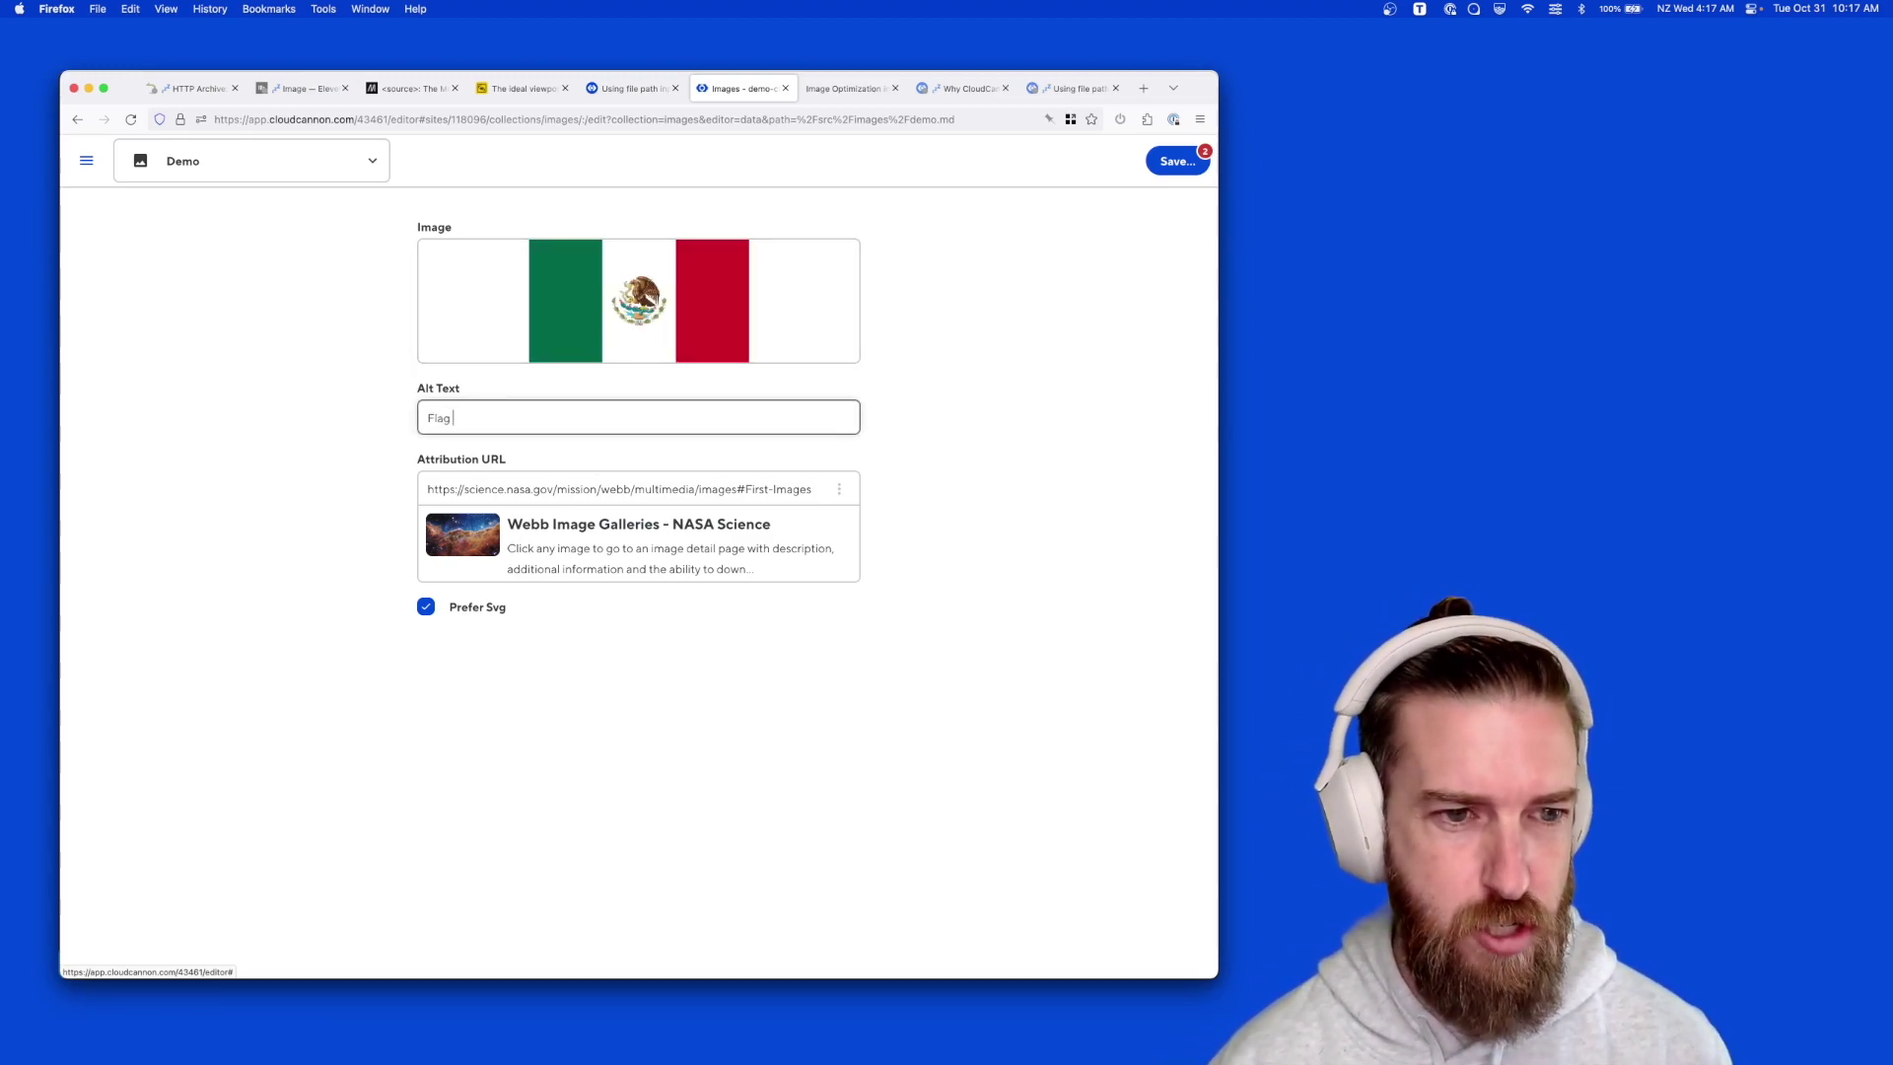
{"action": "triple_click", "coordinate": [529, 486]}
{"action": "type", "text": "https://commons.wikimedia.org/wiki/File:Flag_of_Mexico.svg"}
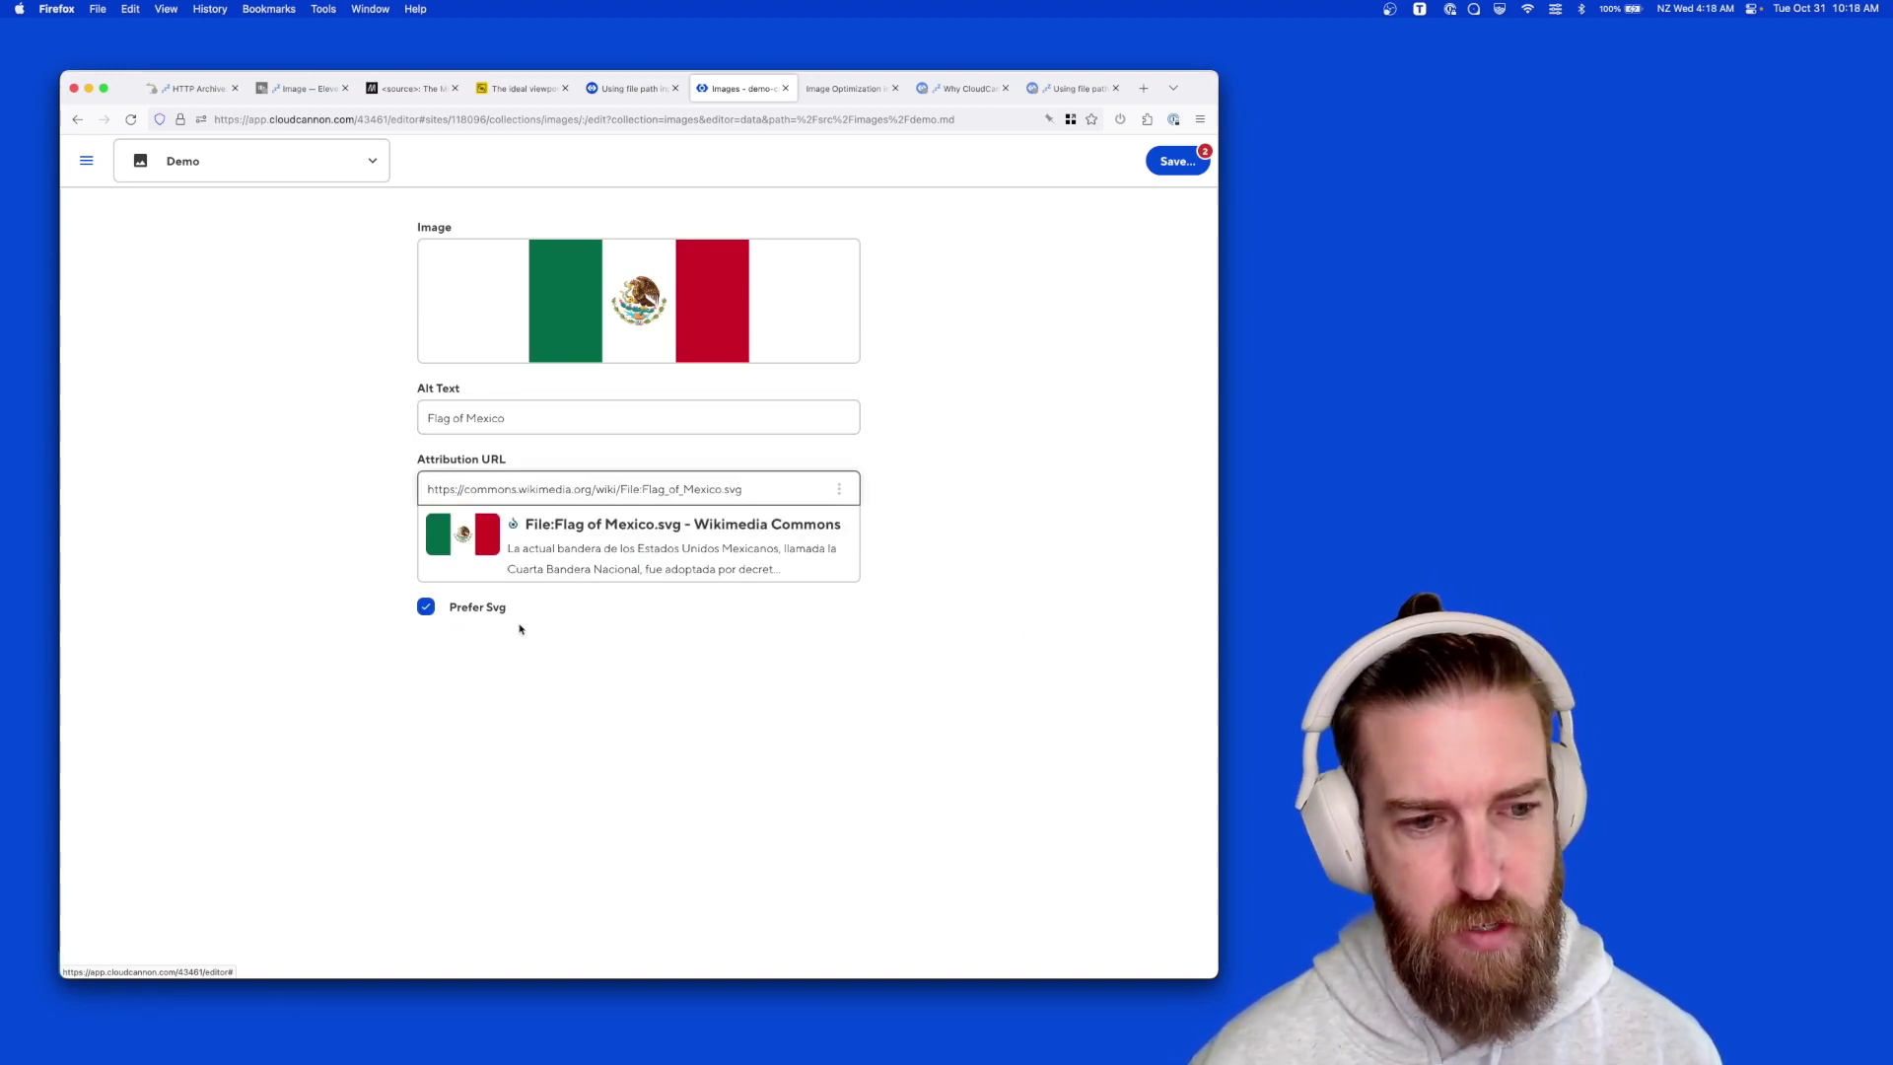
{"action": "key", "text": "super+s"}
{"action": "key", "text": "Return"}
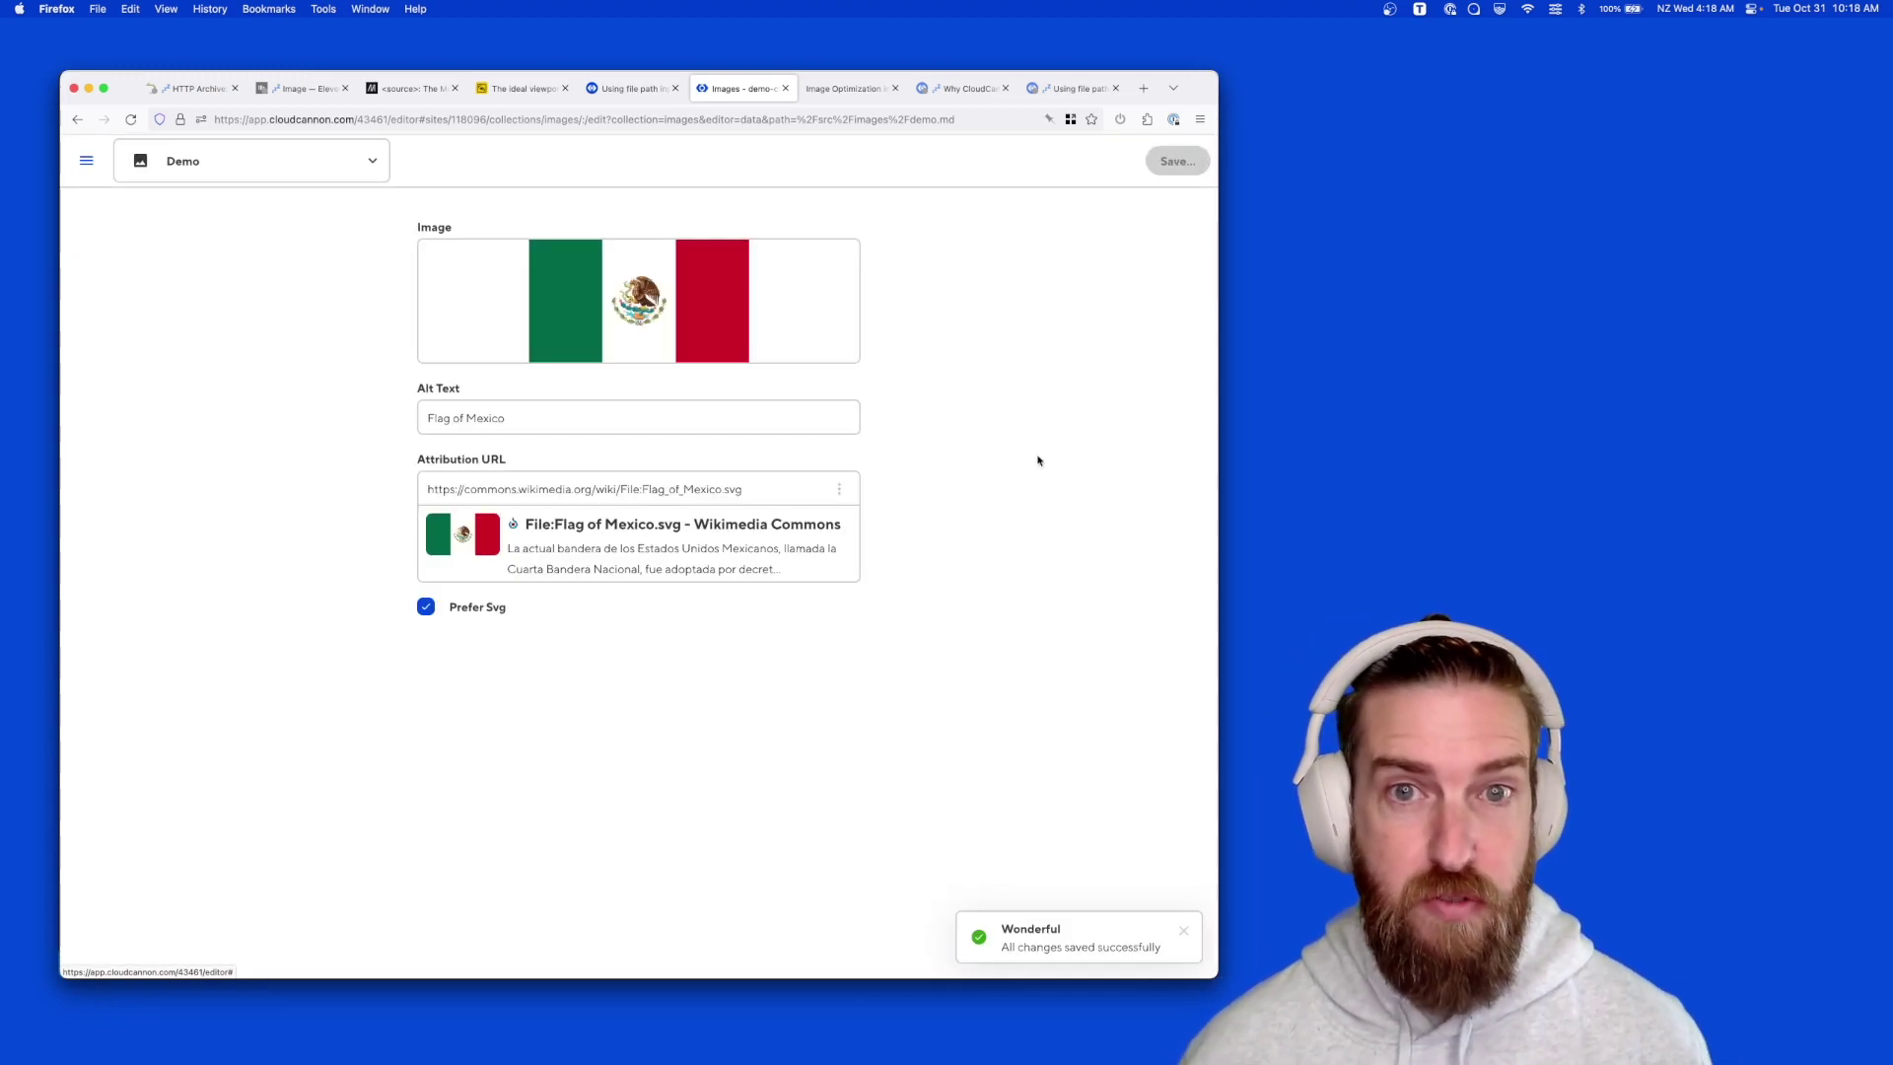
Check the flag's optimized versions on the published page, shrinking the viewport to about 399 × 900 px and widening it again
{"action": "left_click", "coordinate": [852, 93]}
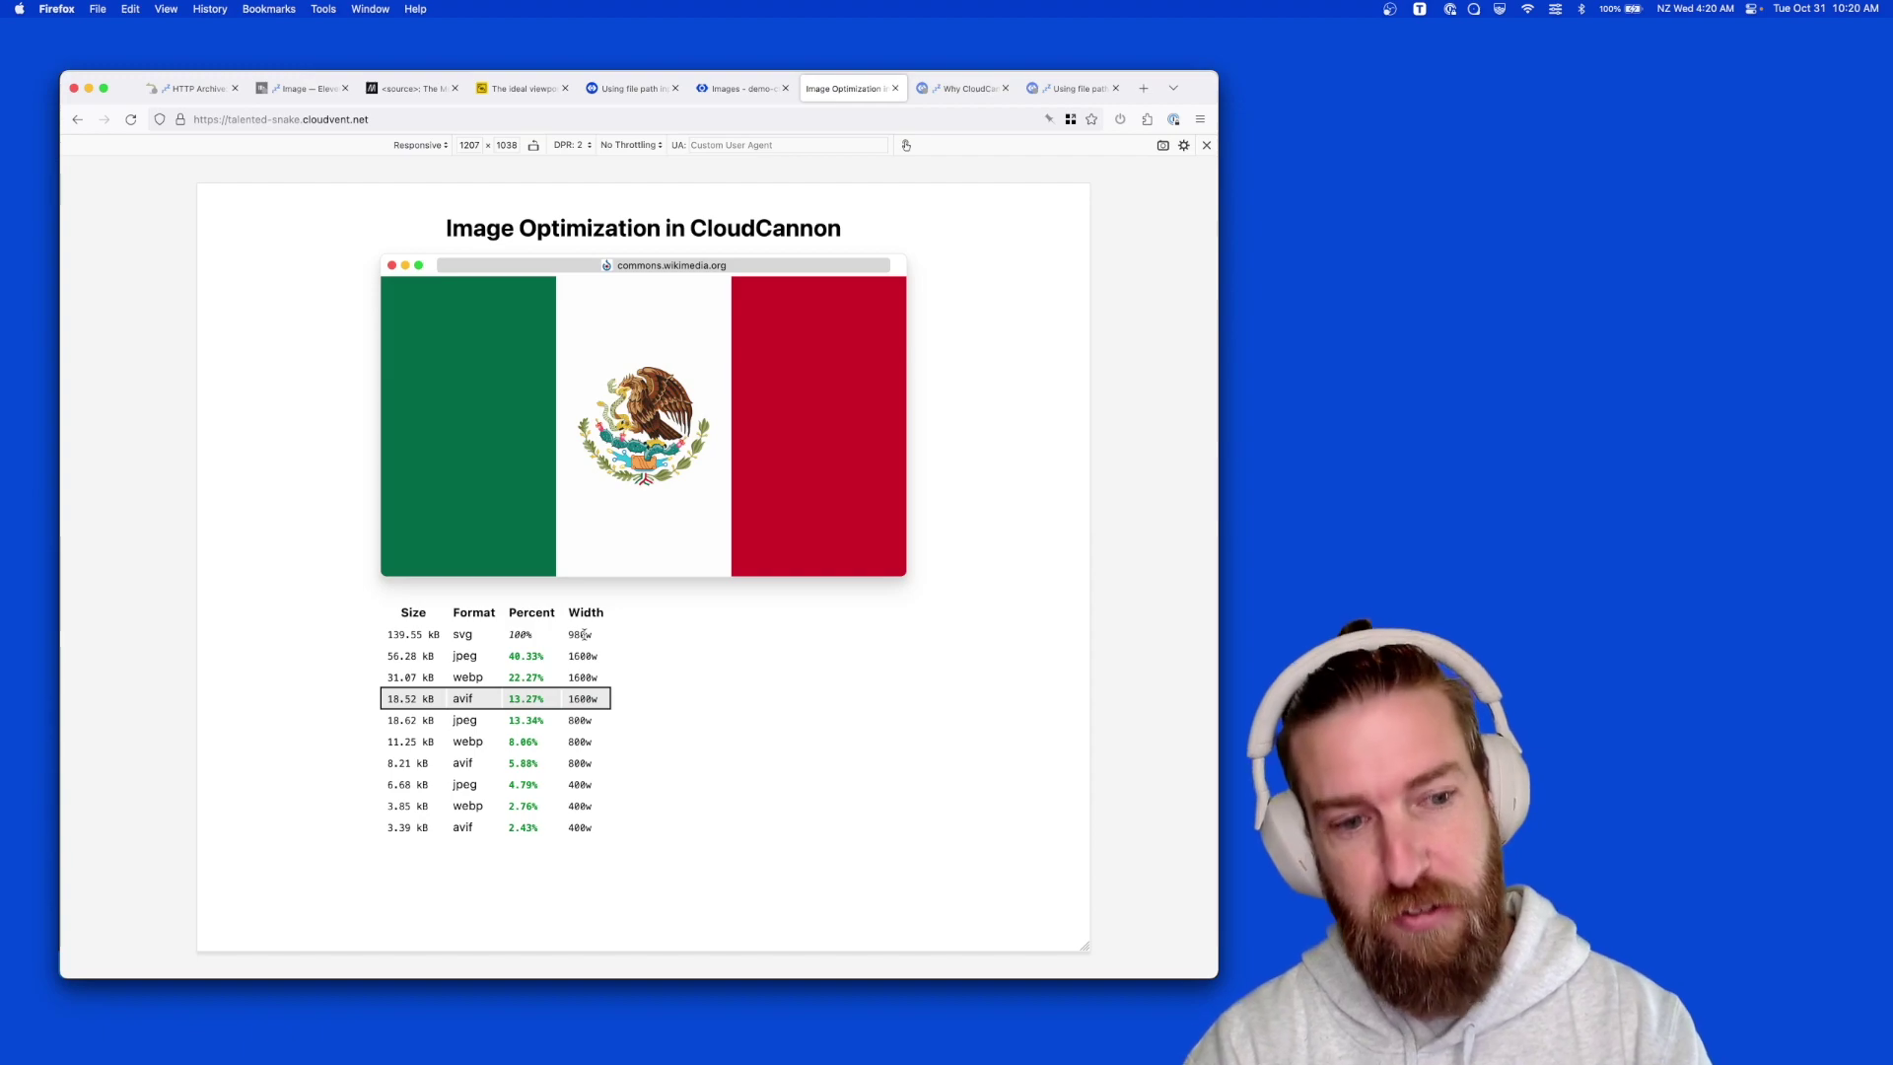
{"action": "left_click_drag", "start_coordinate": [1084, 944], "coordinate": [786, 845]}
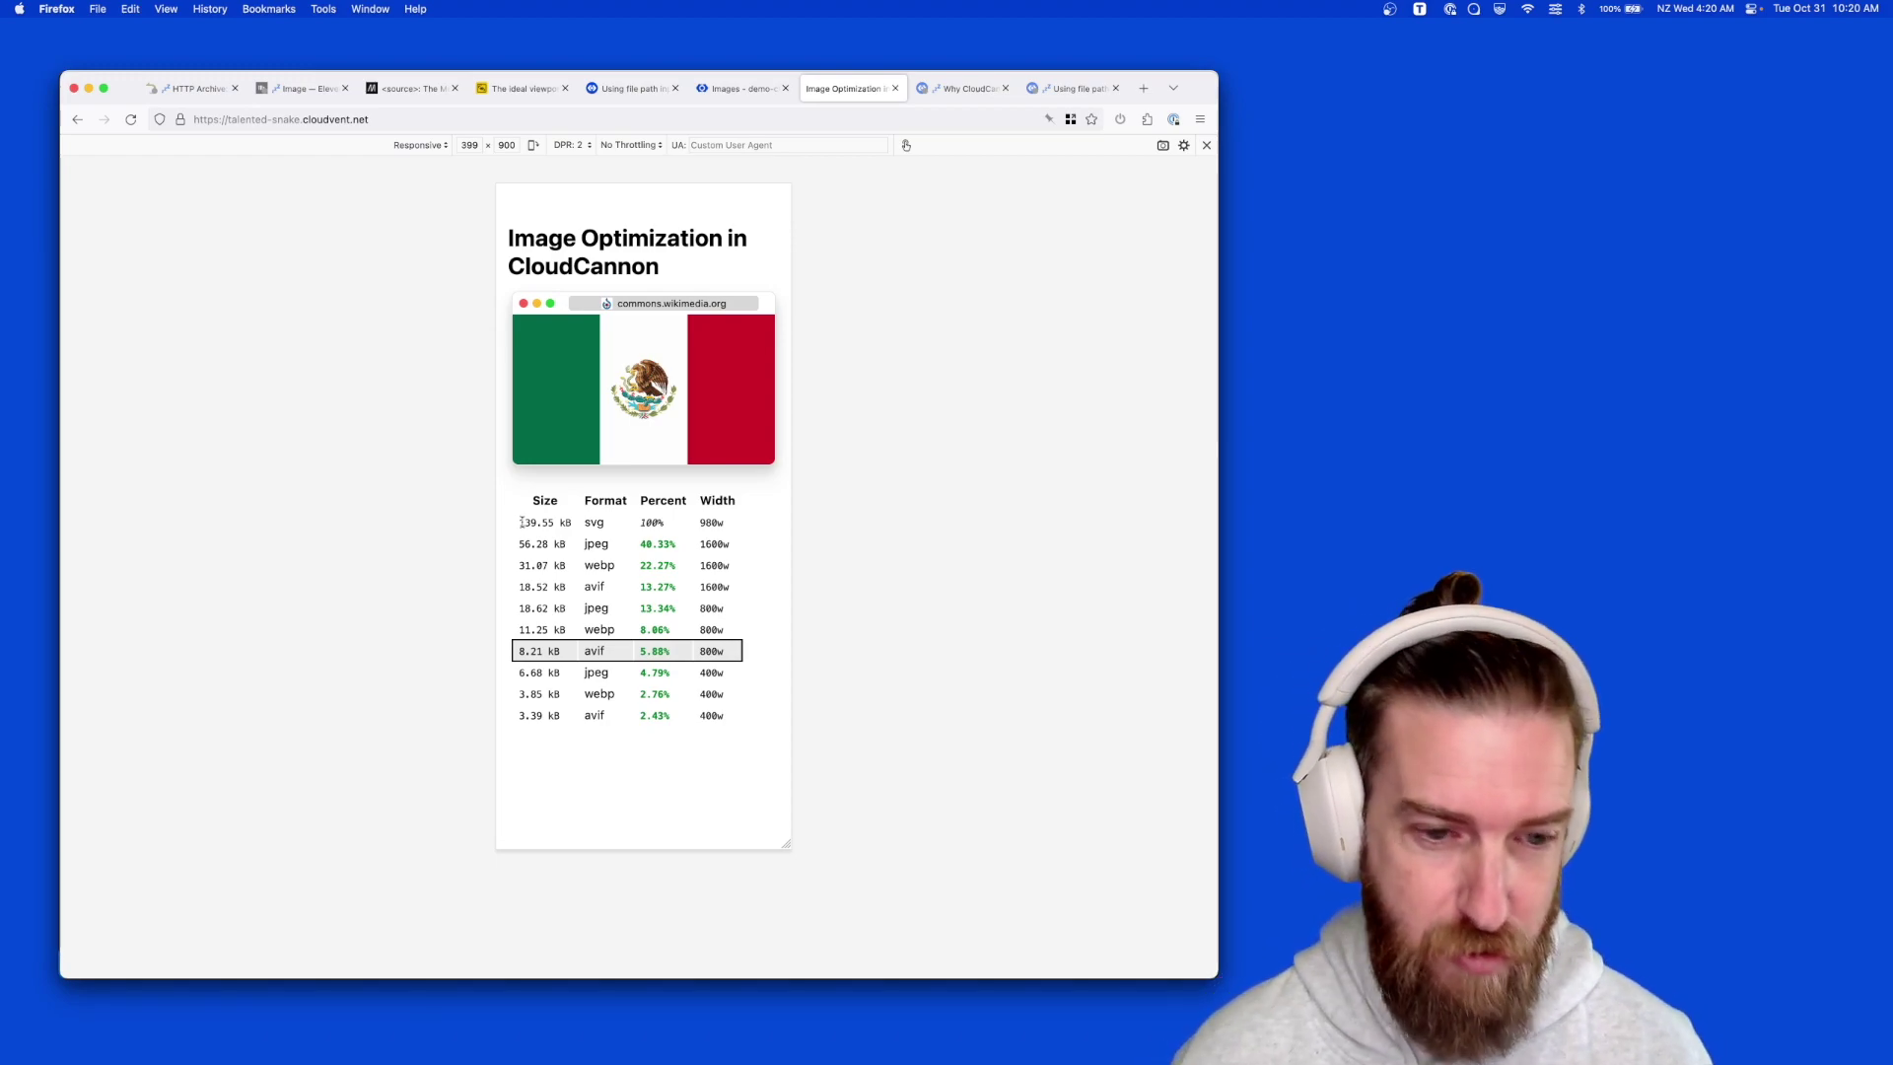
{"action": "left_click_drag", "start_coordinate": [786, 844], "coordinate": [1108, 890]}
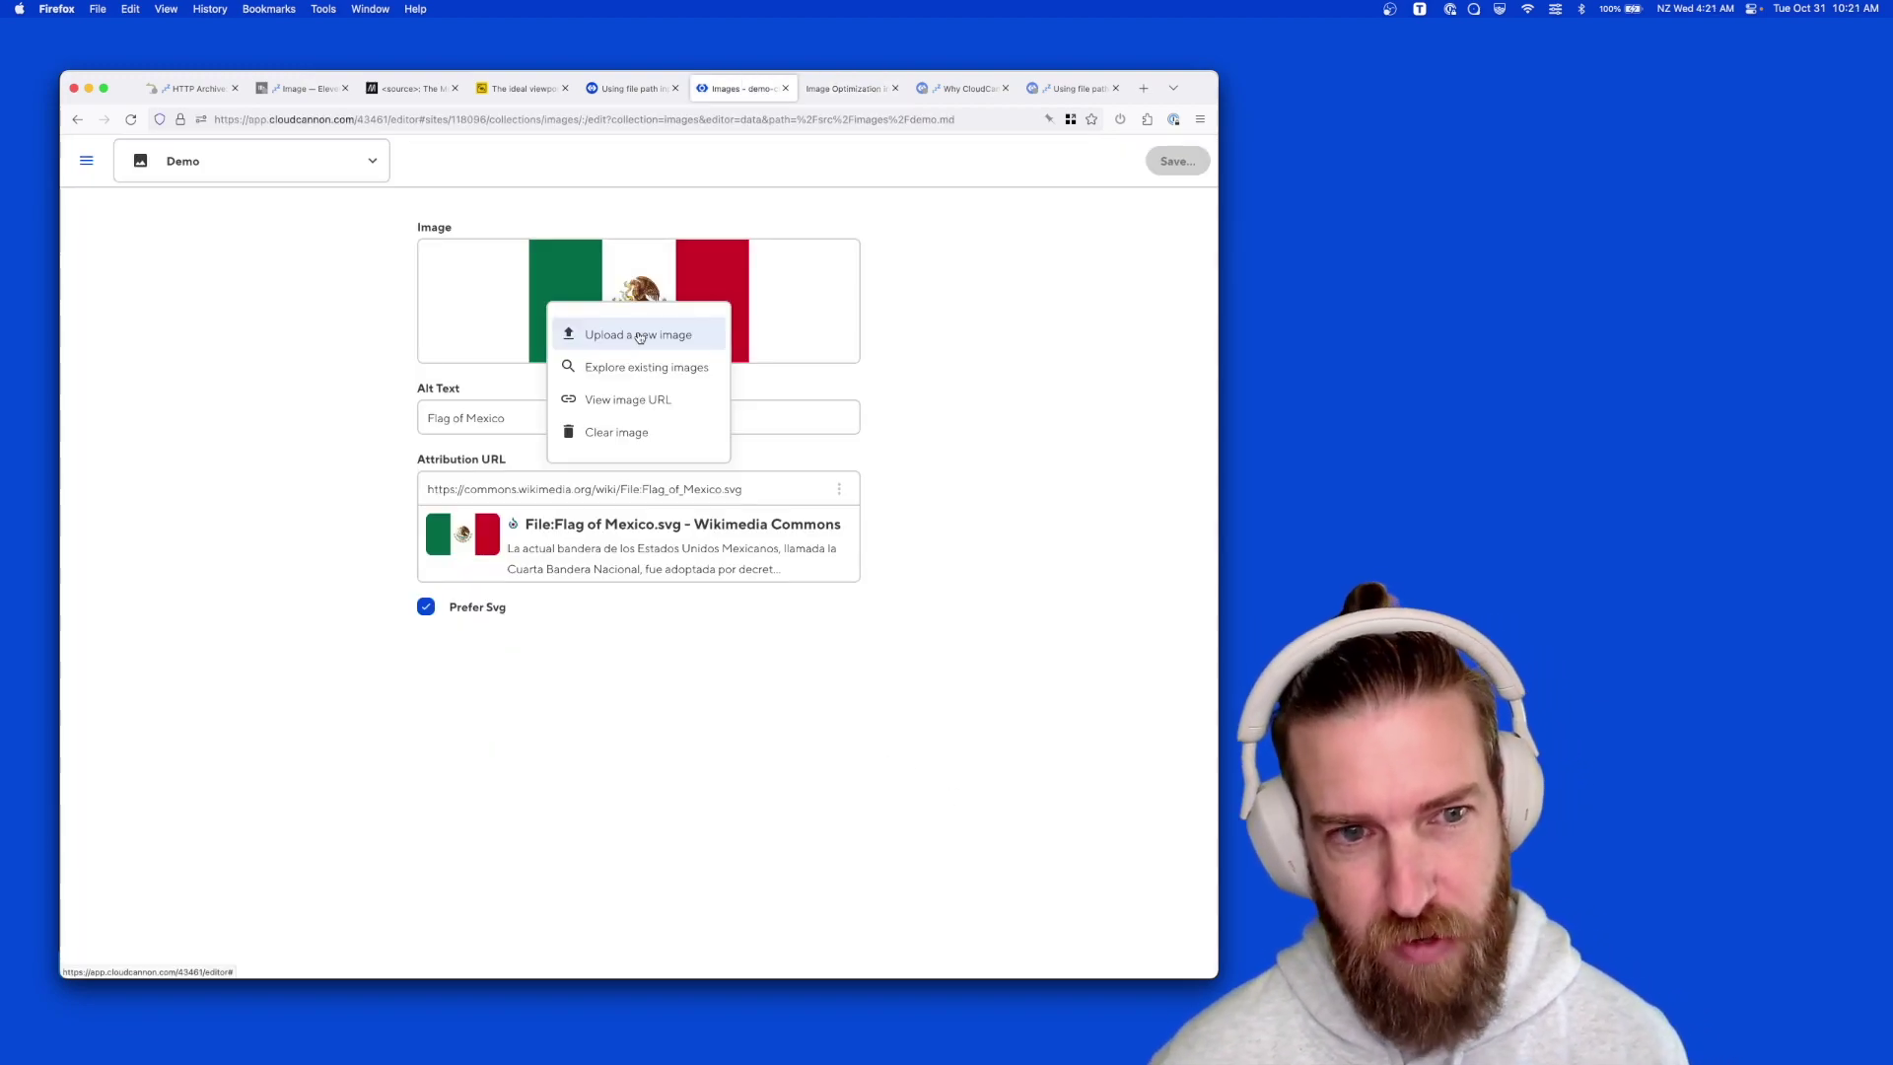
Replace the flag in the Demo entry by uploading ghostscript-tiger.svg
{"action": "left_click", "coordinate": [640, 337]}
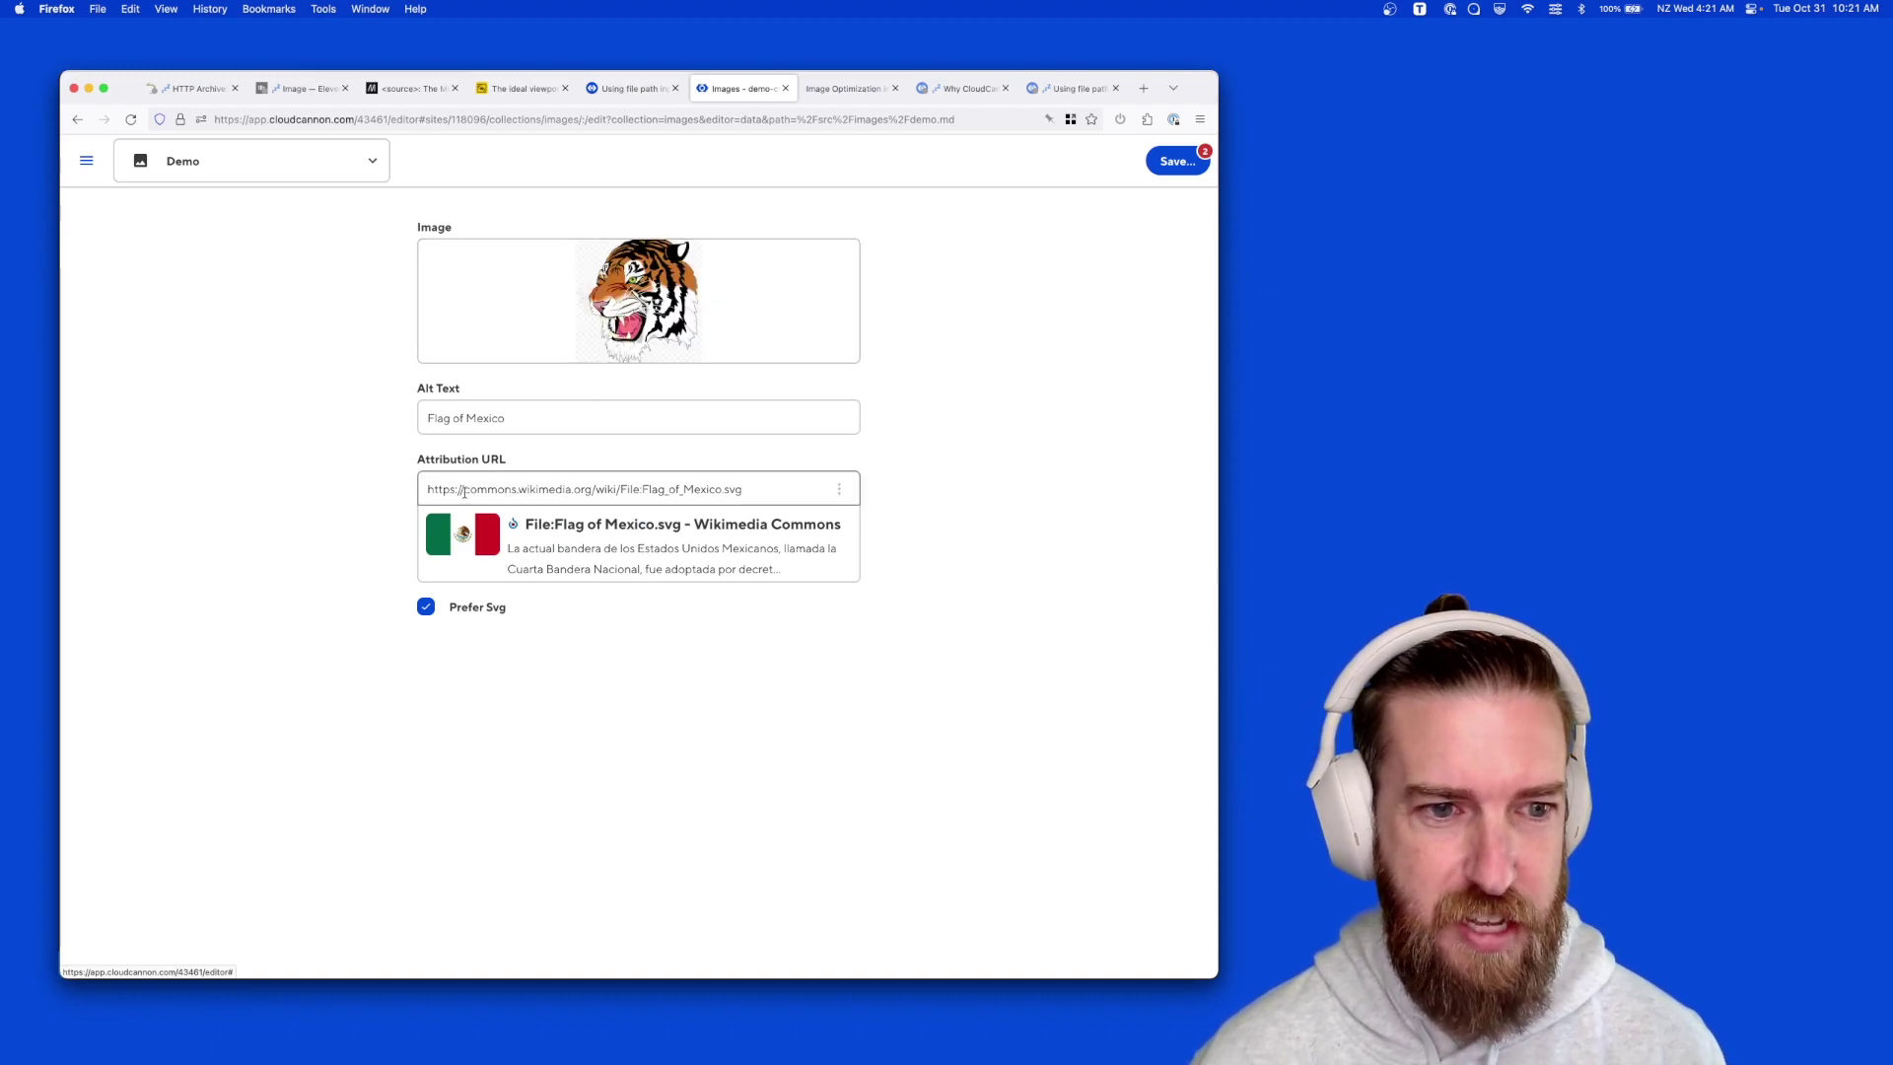
{"action": "left_click", "coordinate": [492, 418]}
{"action": "key", "text": "super+a"}
{"action": "type", "text": "Ghos"}
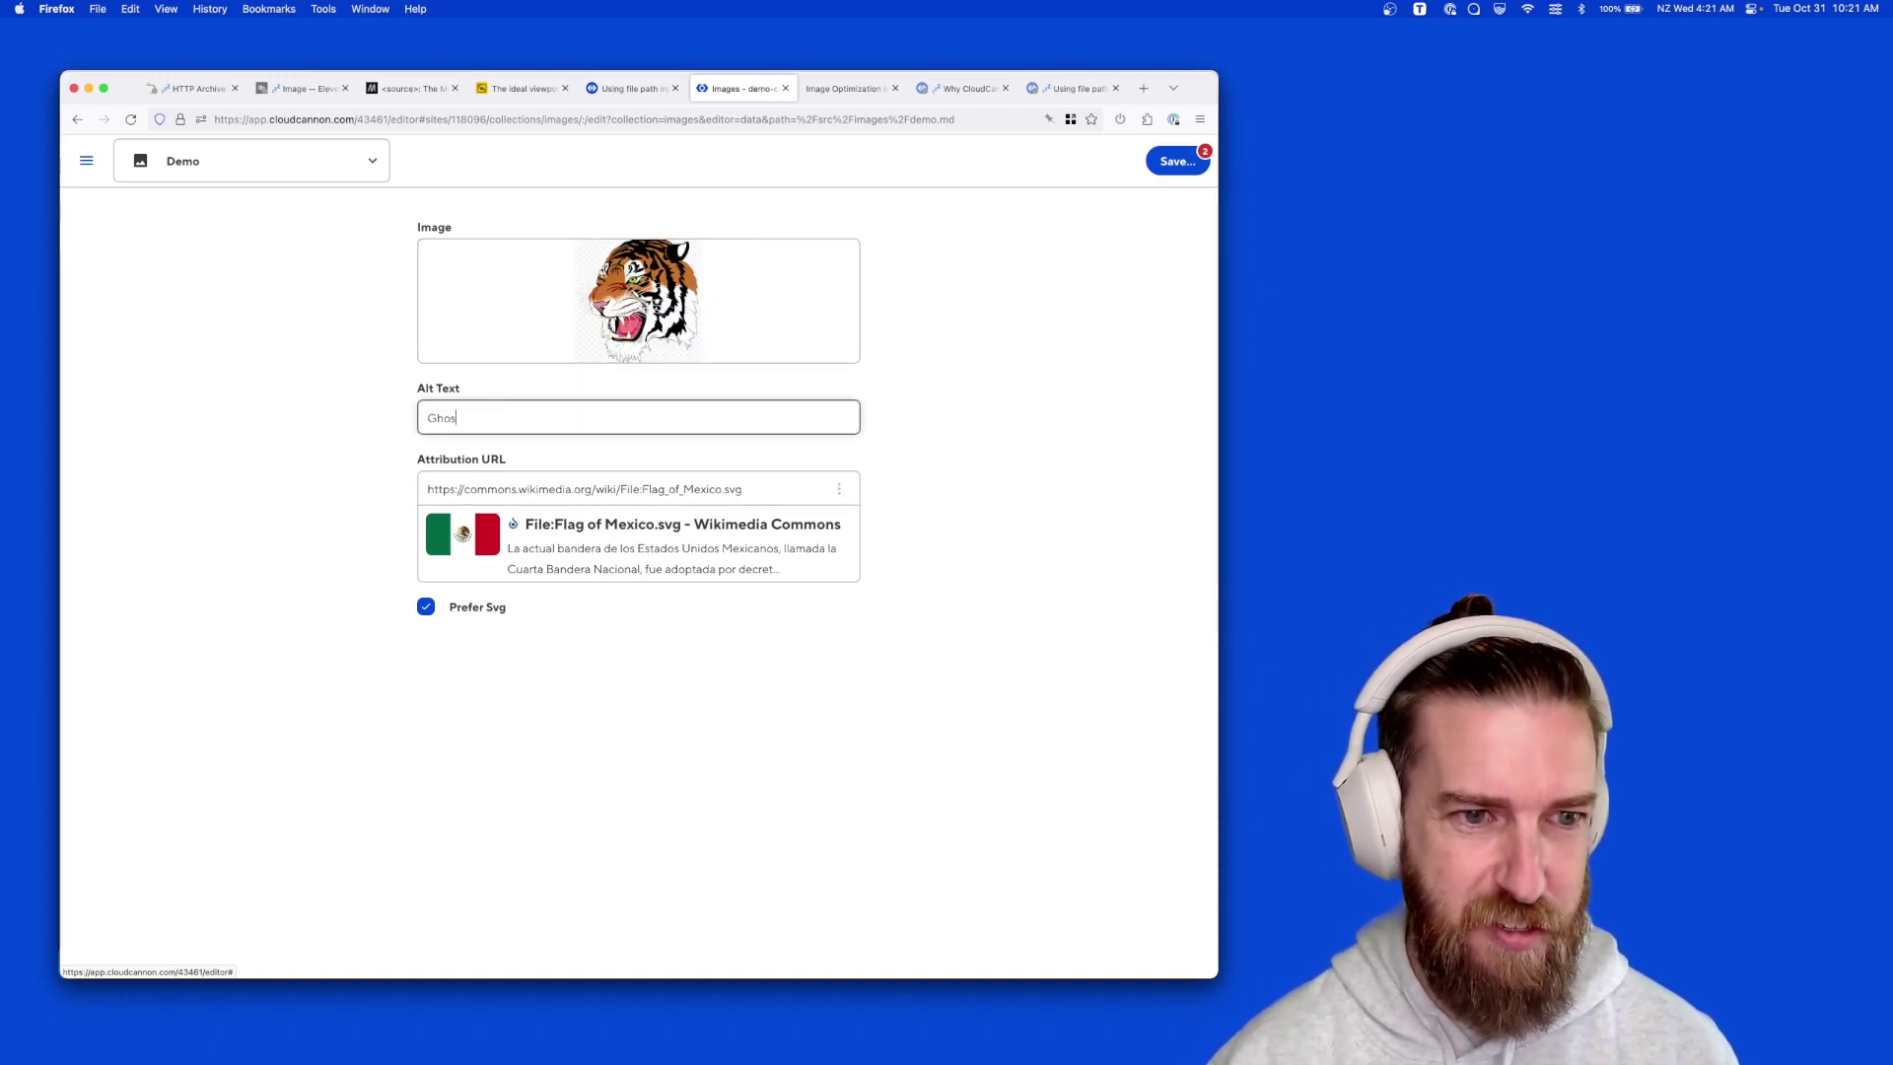
{"action": "type", "text": "tscript Tiger"}
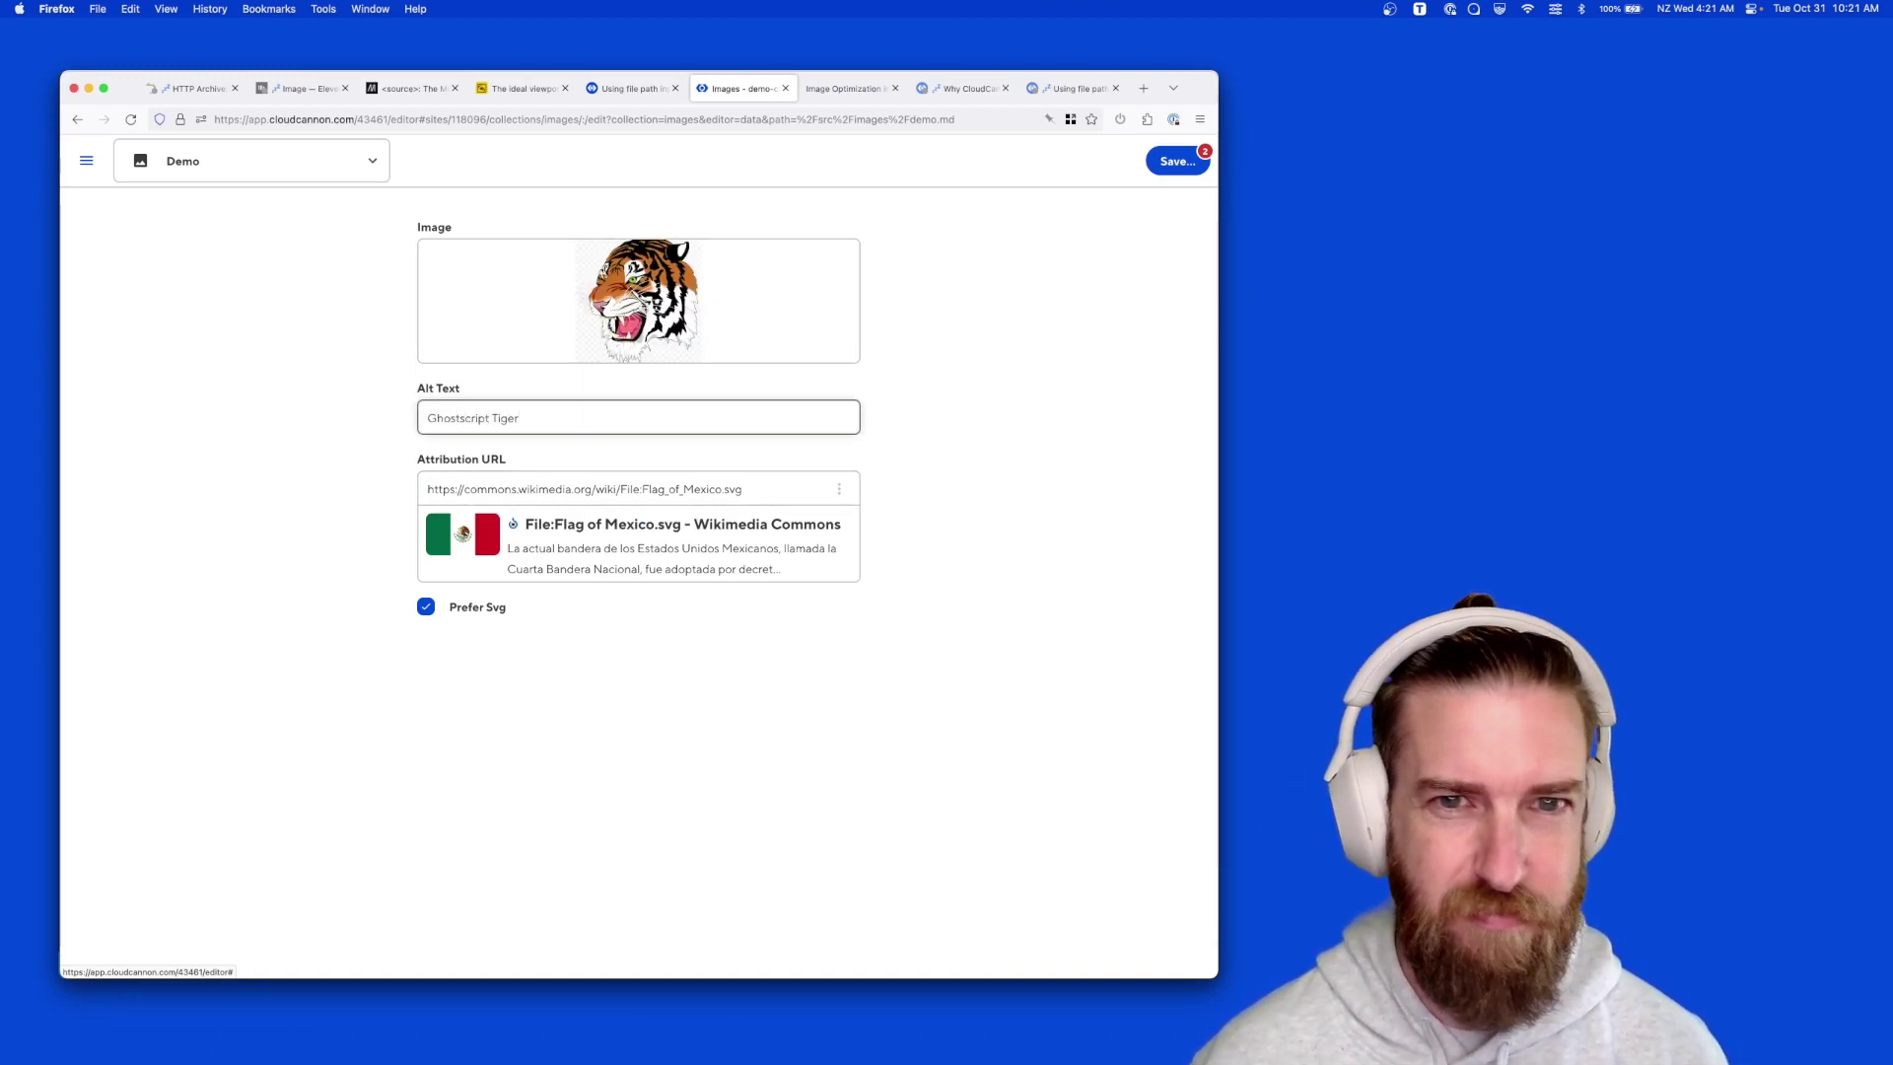
{"action": "left_click", "coordinate": [503, 498]}
{"action": "key", "text": "super+a"}
{"action": "type", "text": "https://commons.wikimedia.org/wiki/File:Ghostscript_Tiger.svg"}
{"action": "left_click", "coordinate": [1177, 160]}
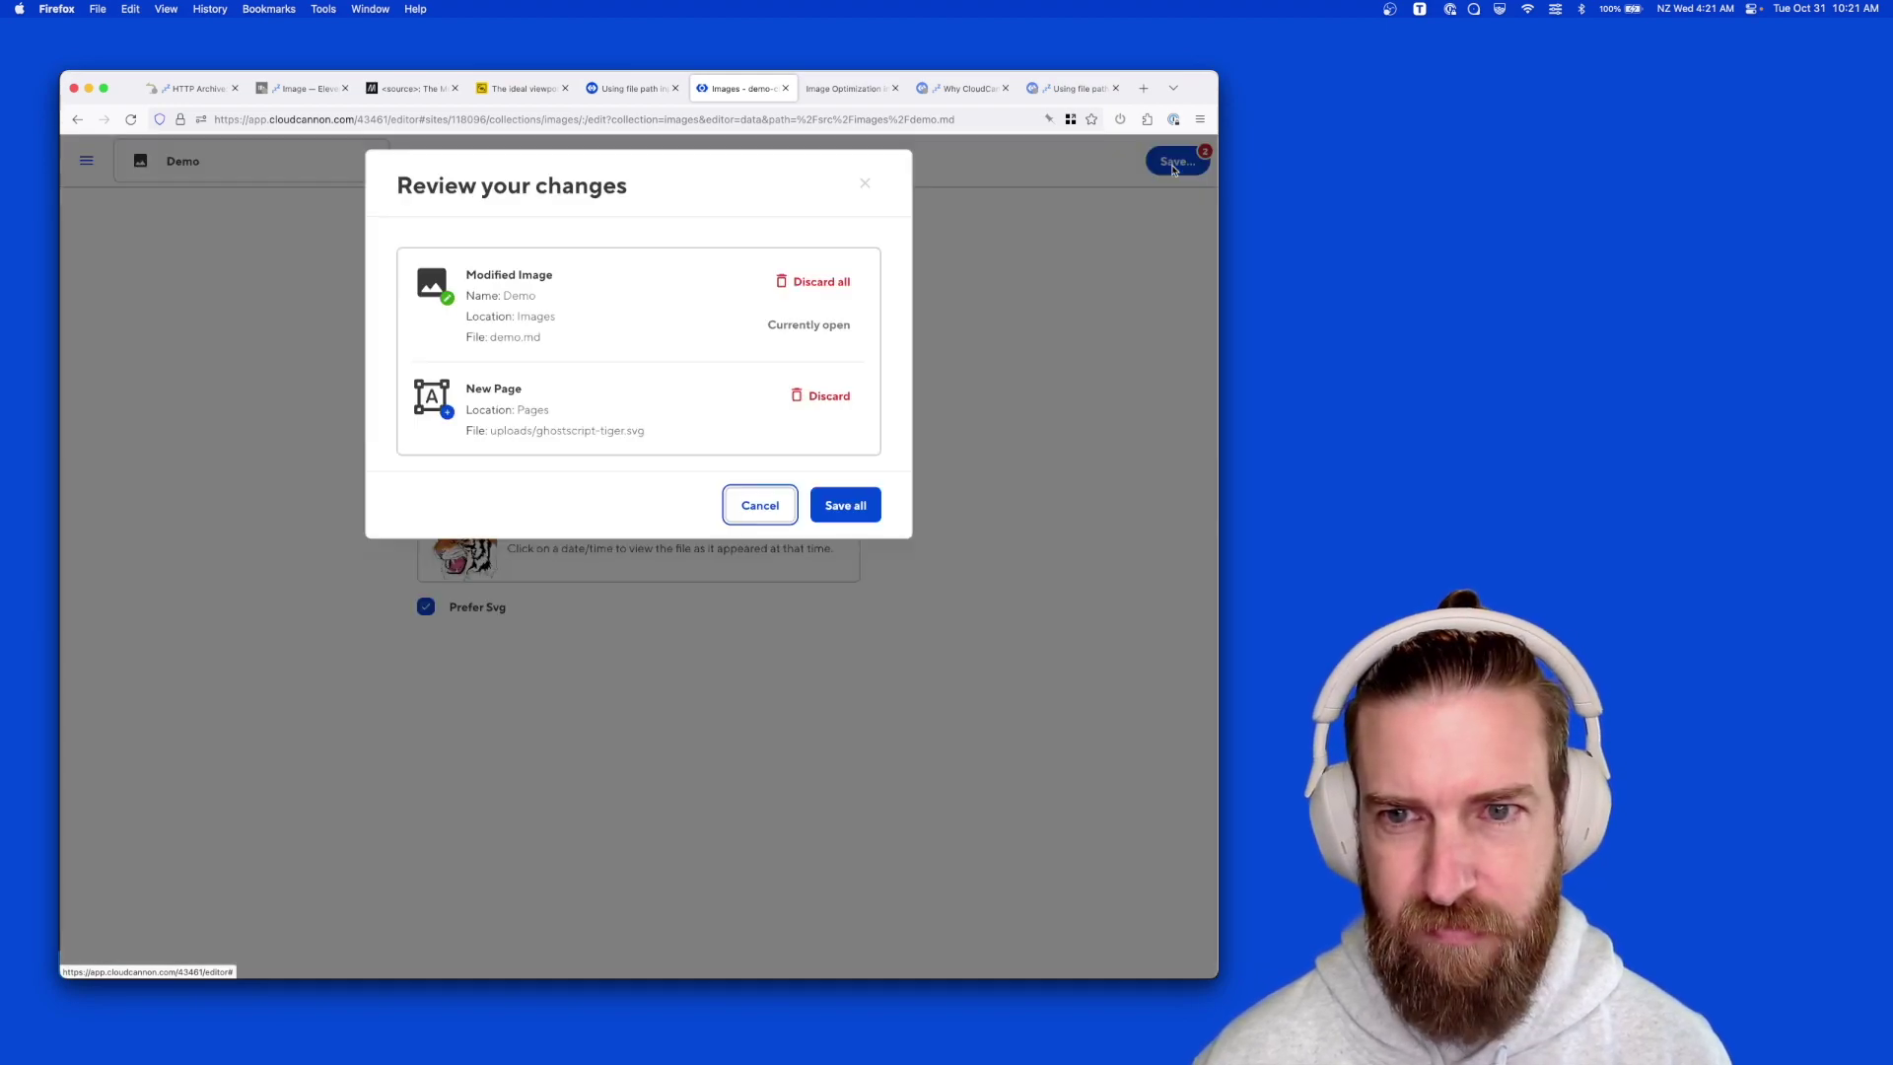
{"action": "left_click", "coordinate": [846, 505]}
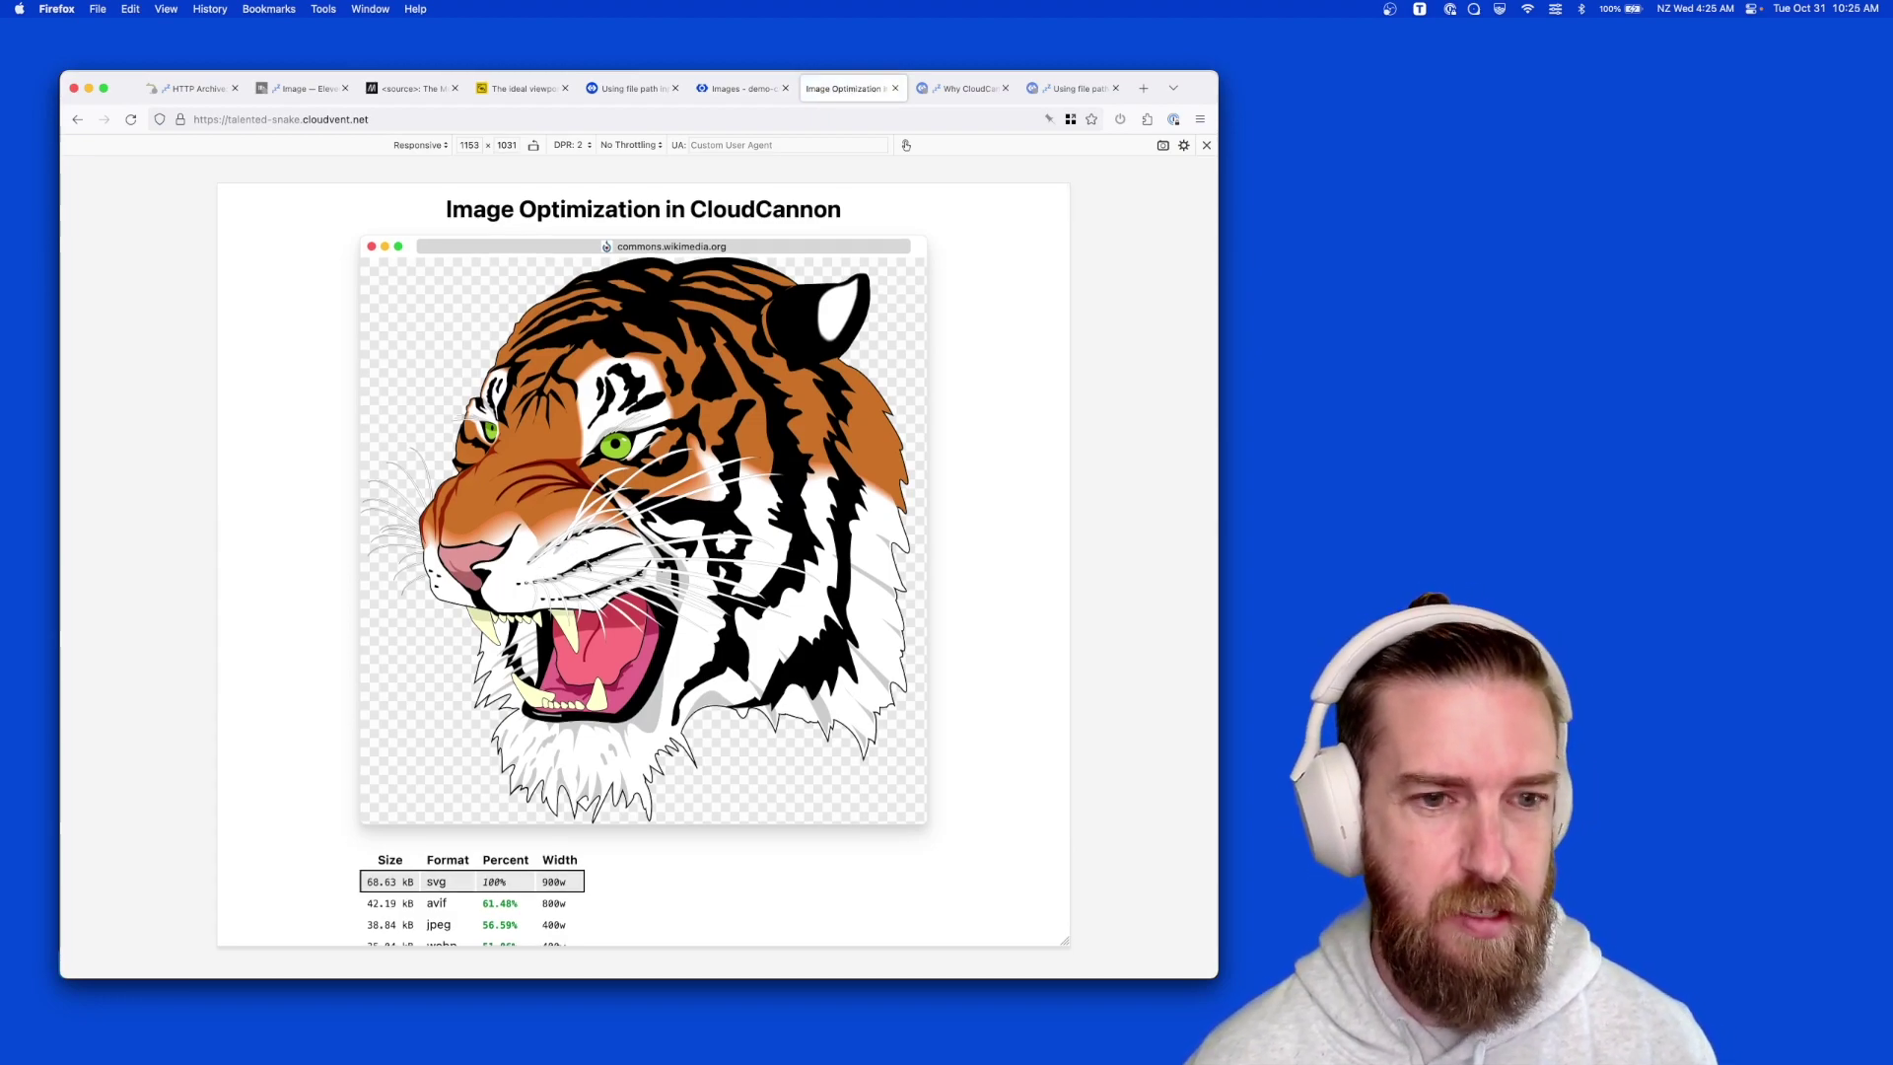
Compare the tiger's optimized formats and sizes on the published page, narrowing the viewport to about 483 px and widening it to about 1217 px
{"action": "scroll", "coordinate": [339, 901], "scroll_direction": "down", "scroll_amount": 3}
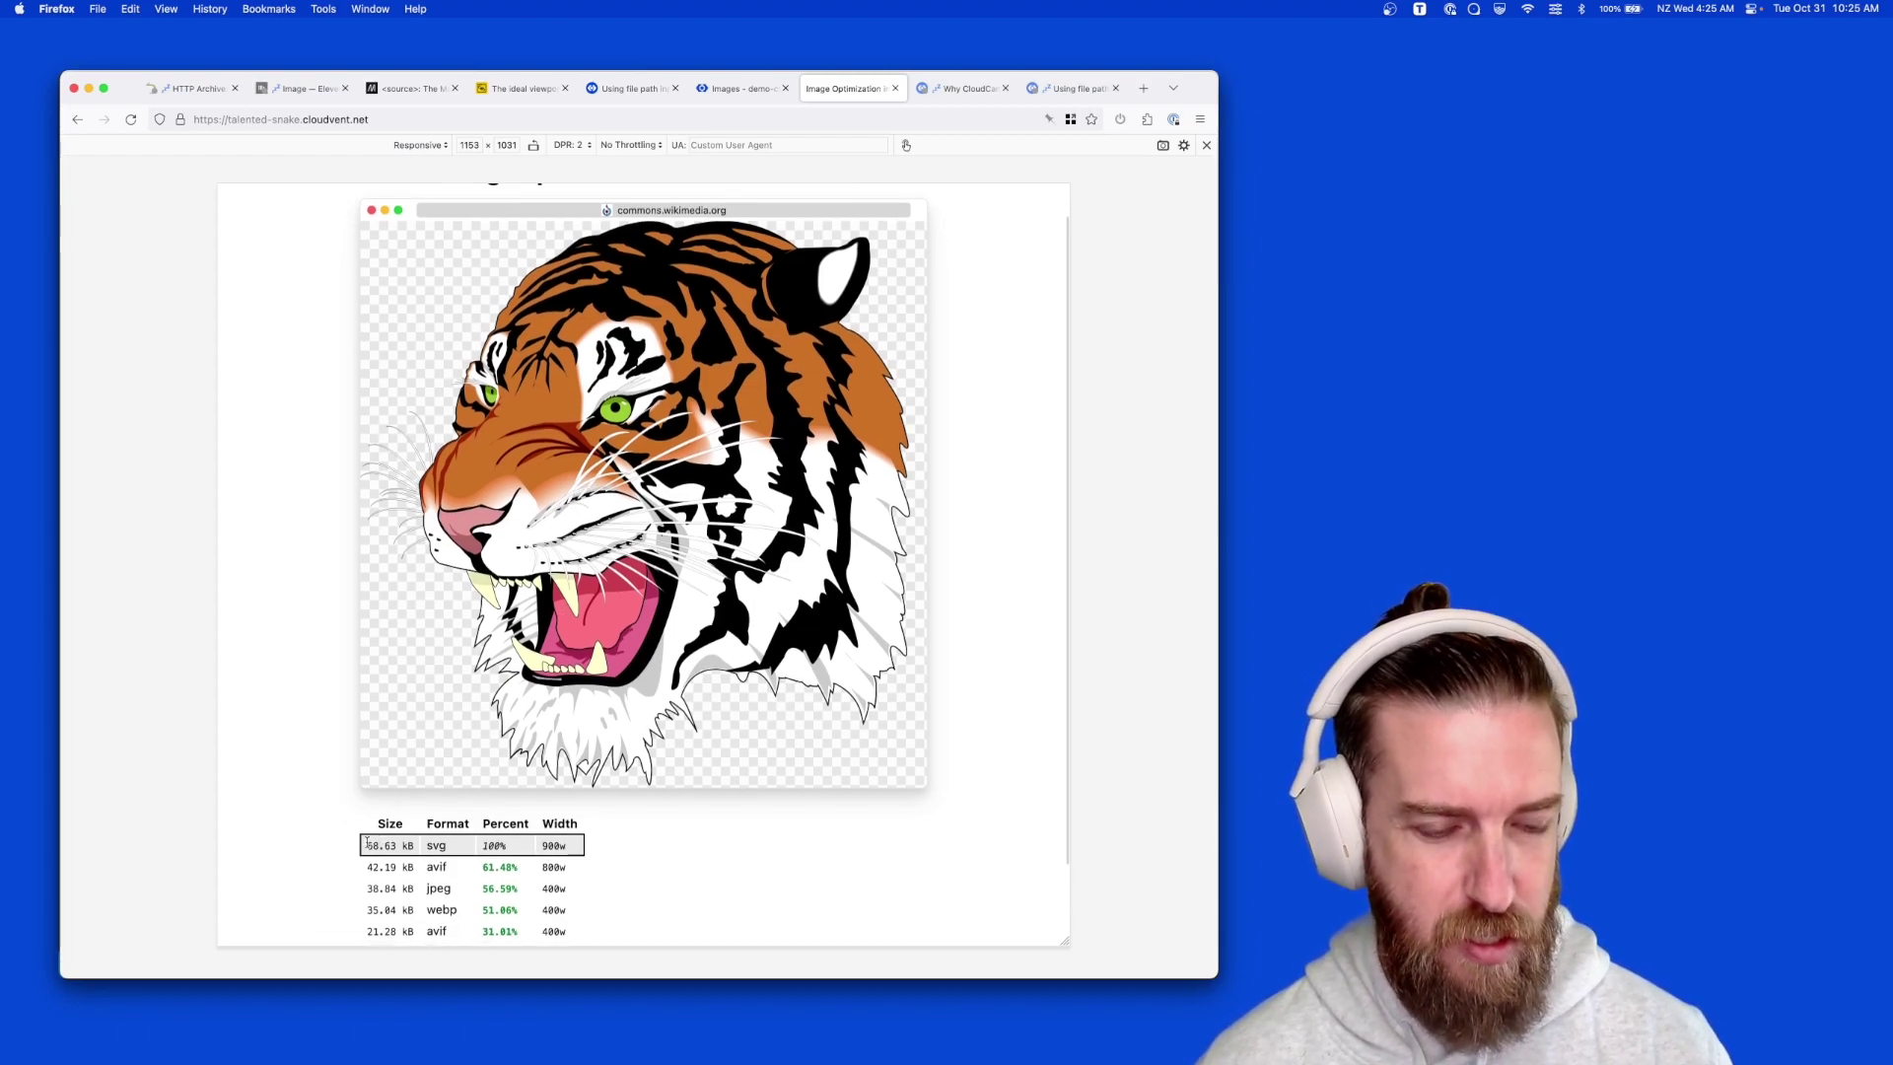
{"action": "scroll", "coordinate": [367, 843], "scroll_direction": "down", "scroll_amount": 5}
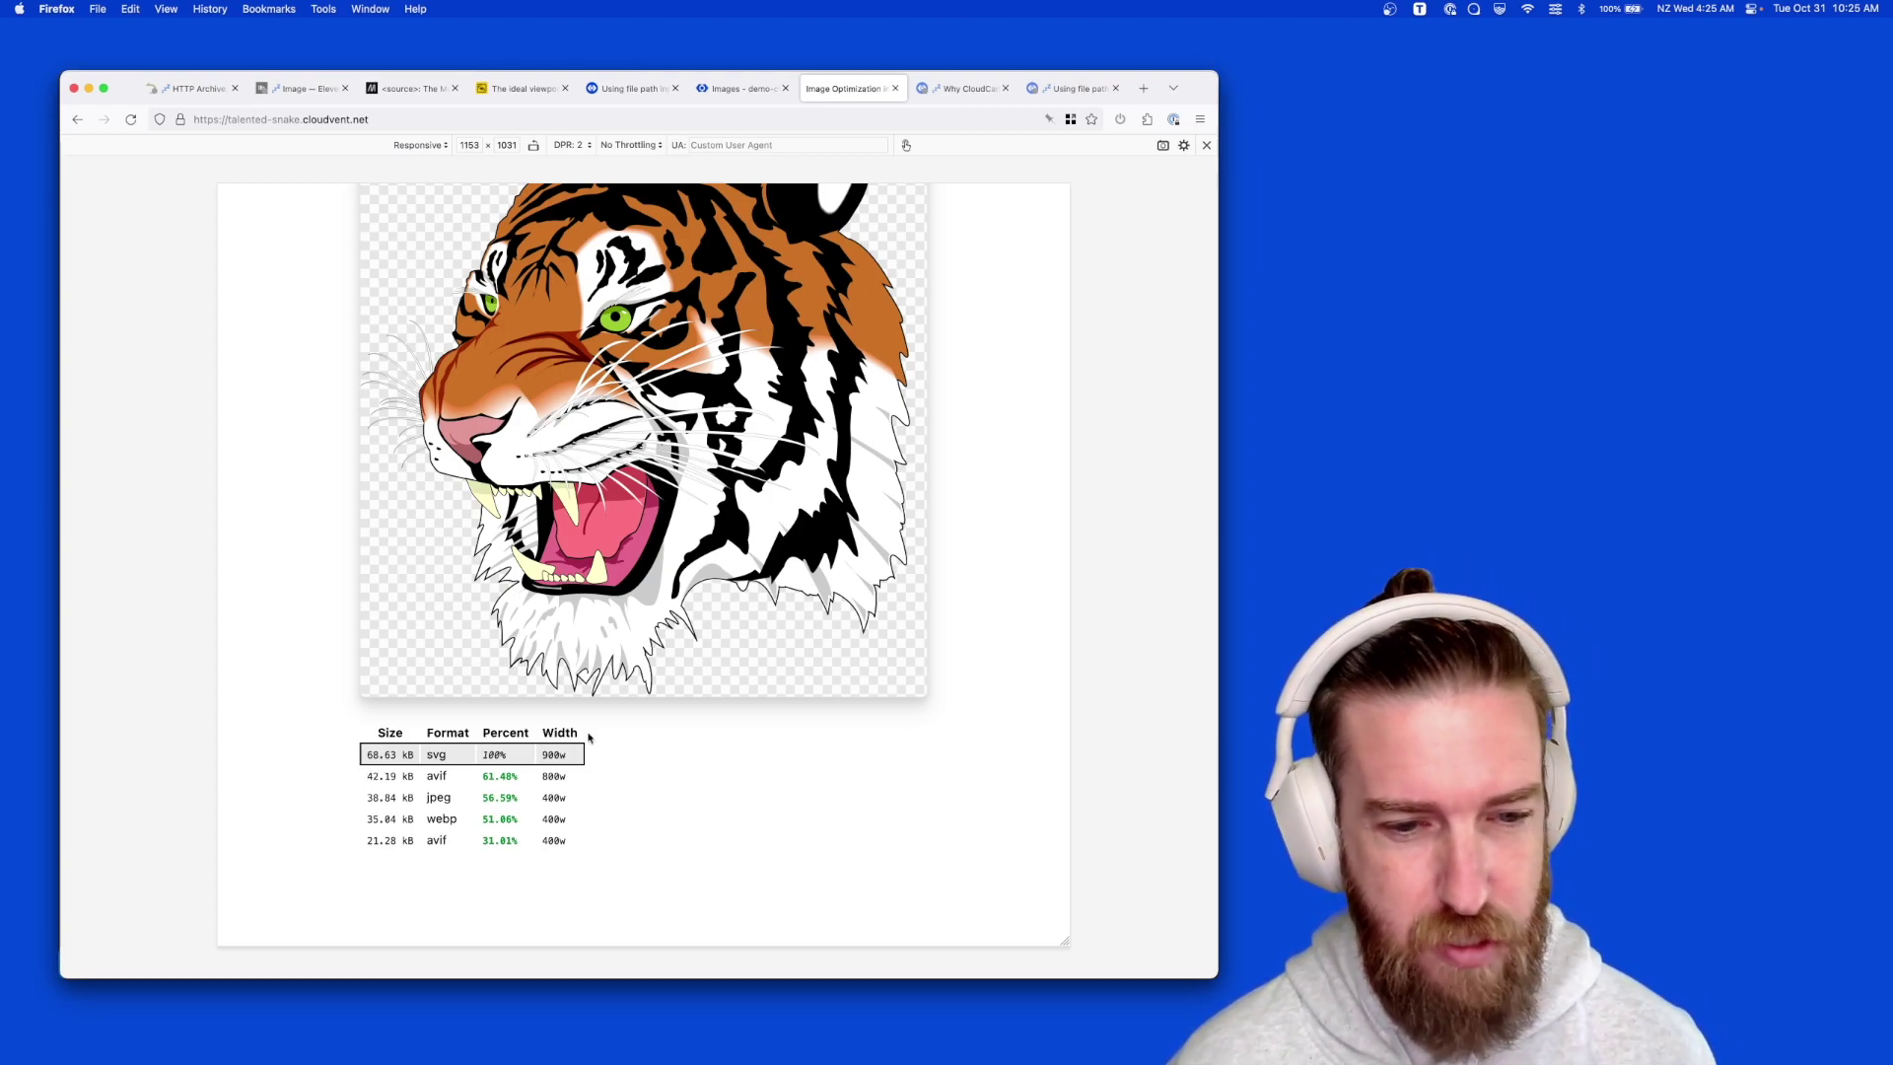
{"action": "left_click_drag", "start_coordinate": [549, 818], "coordinate": [404, 841]}
{"action": "left_click", "coordinate": [548, 841]}
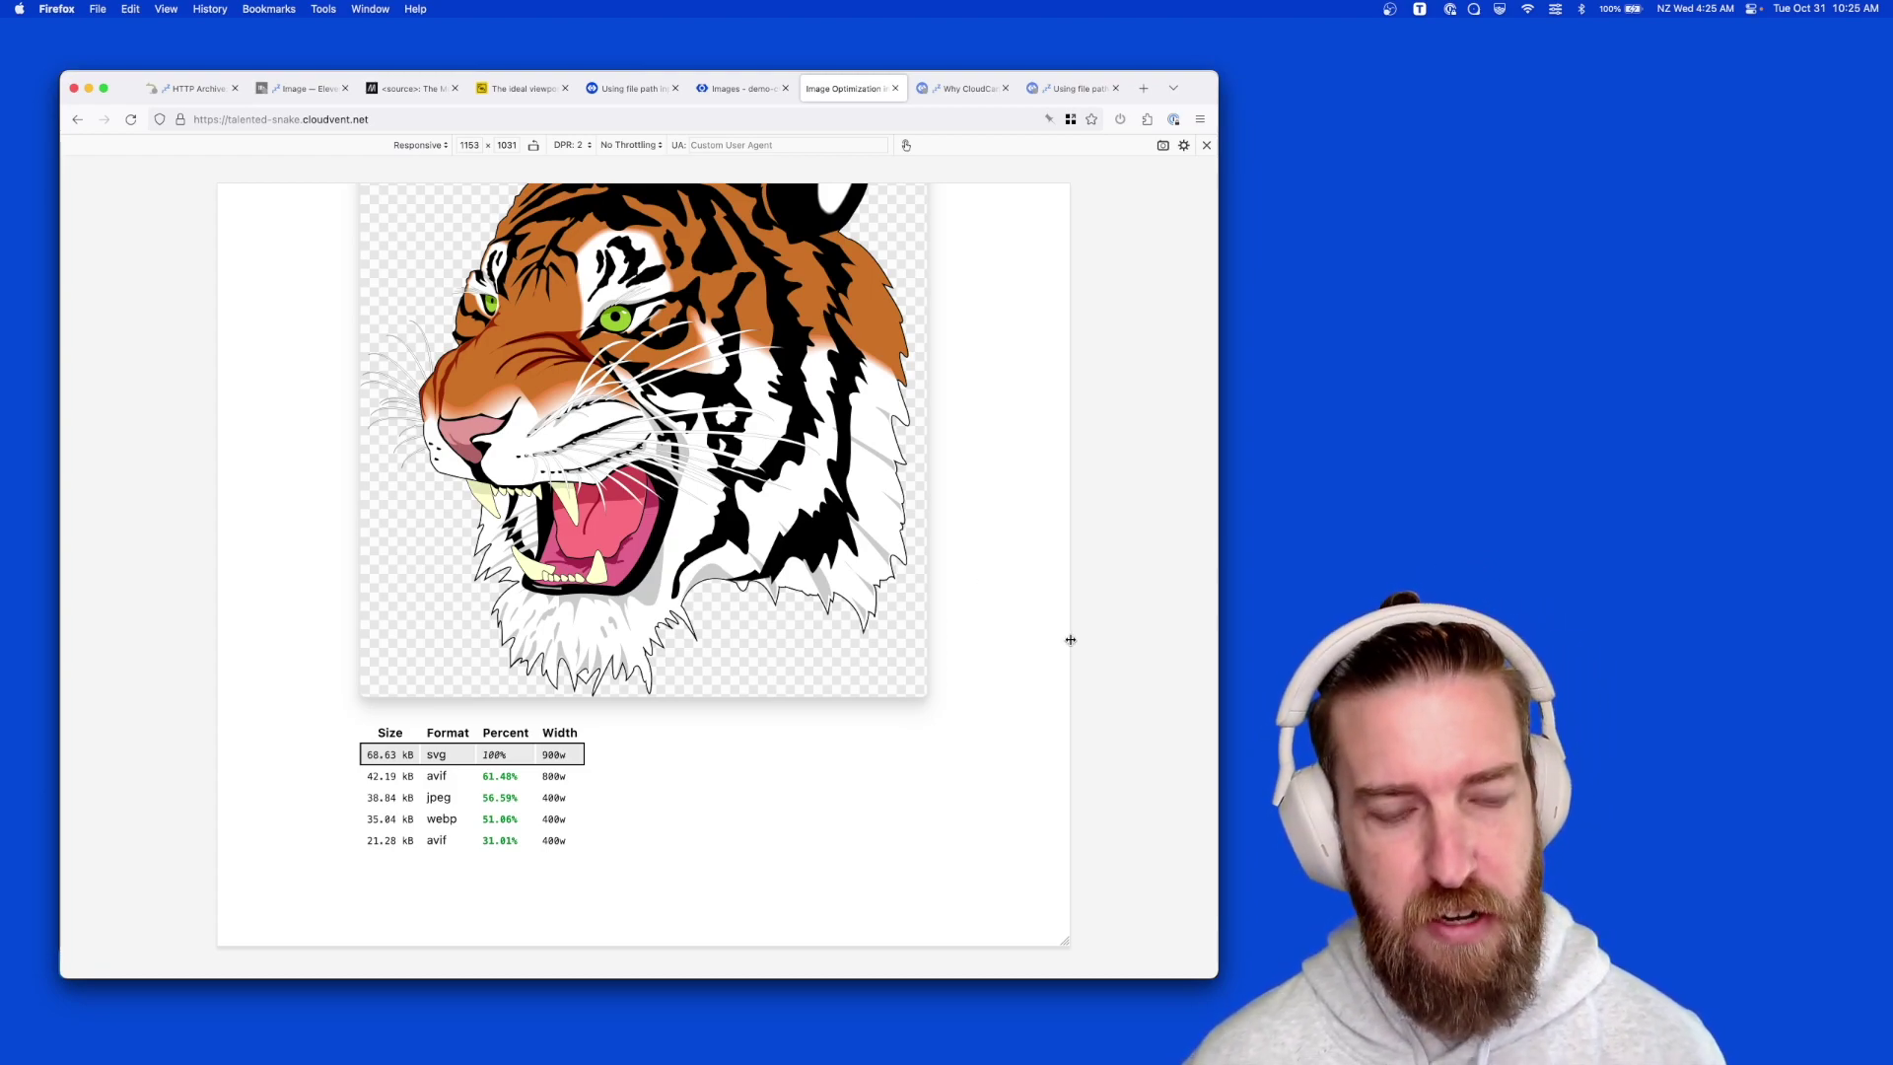
{"action": "left_click_drag", "start_coordinate": [1071, 640], "coordinate": [823, 628]}
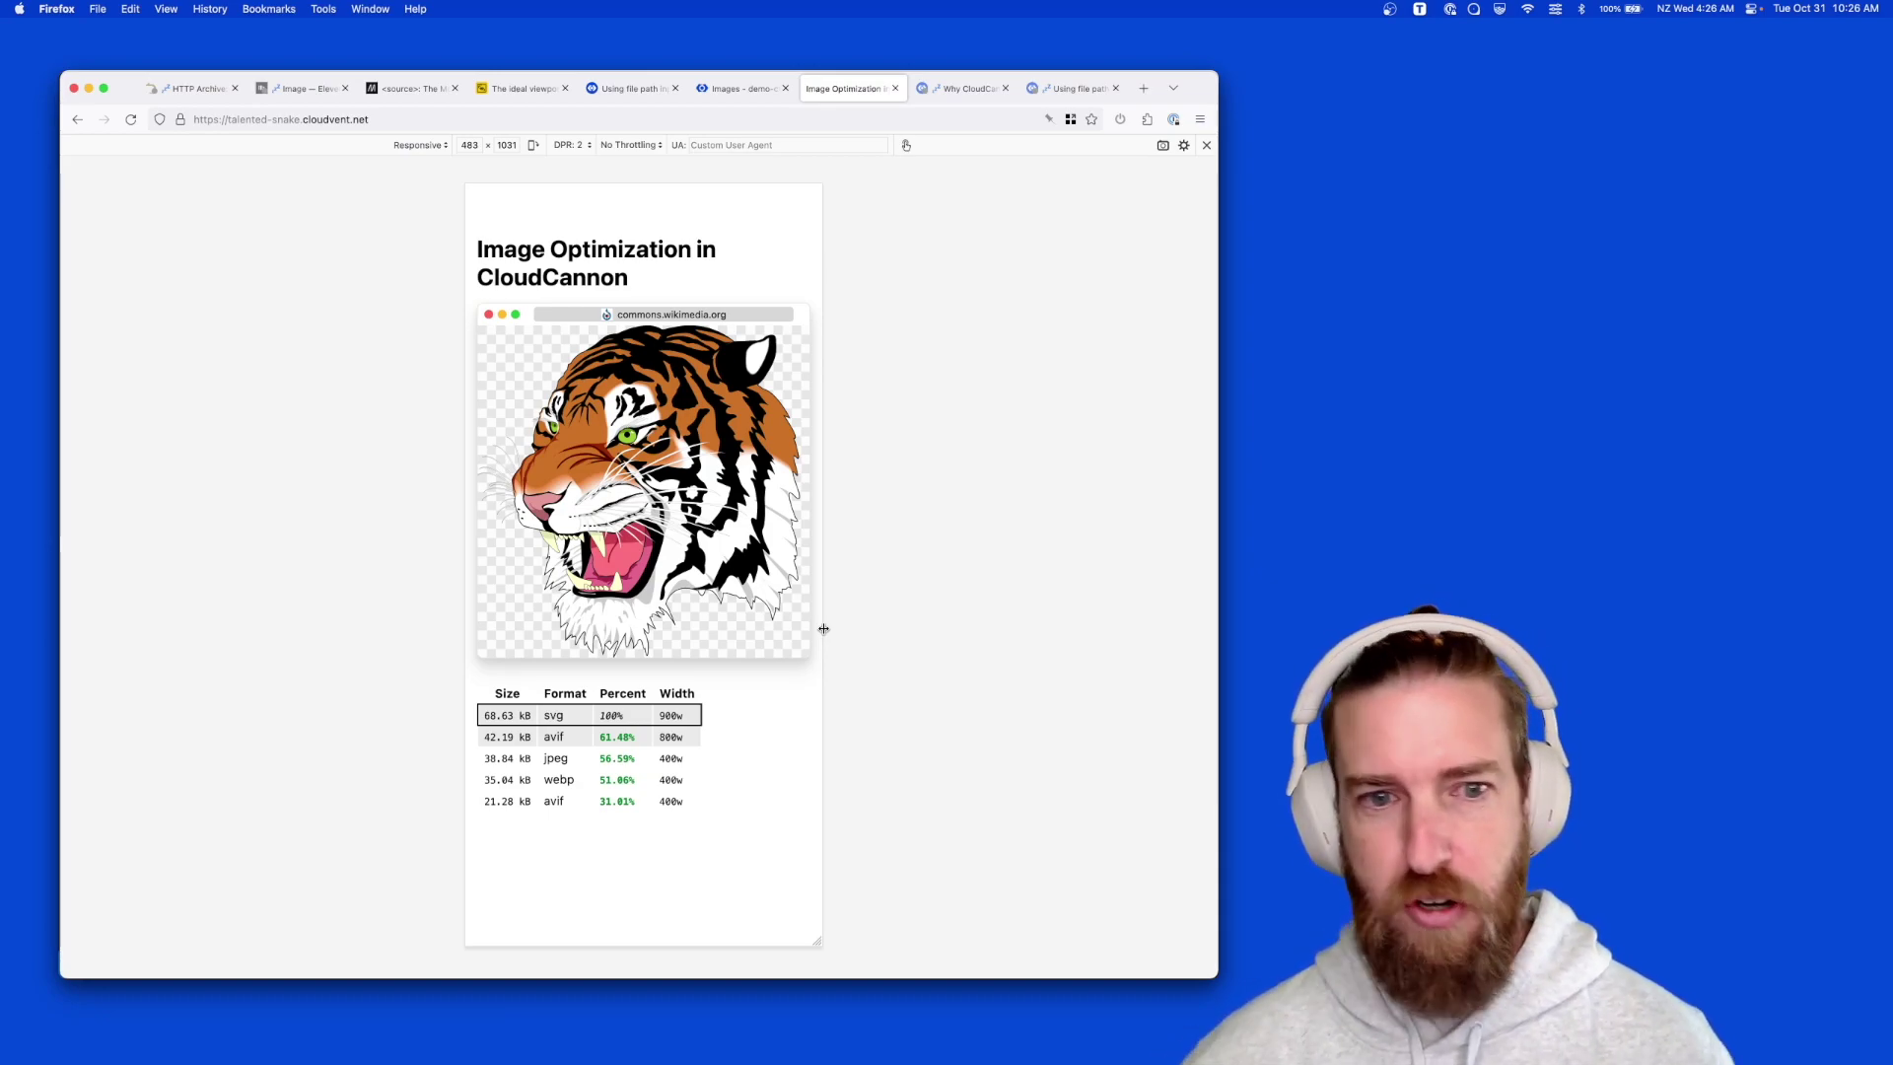
{"action": "left_click_drag", "start_coordinate": [824, 628], "coordinate": [1093, 620]}
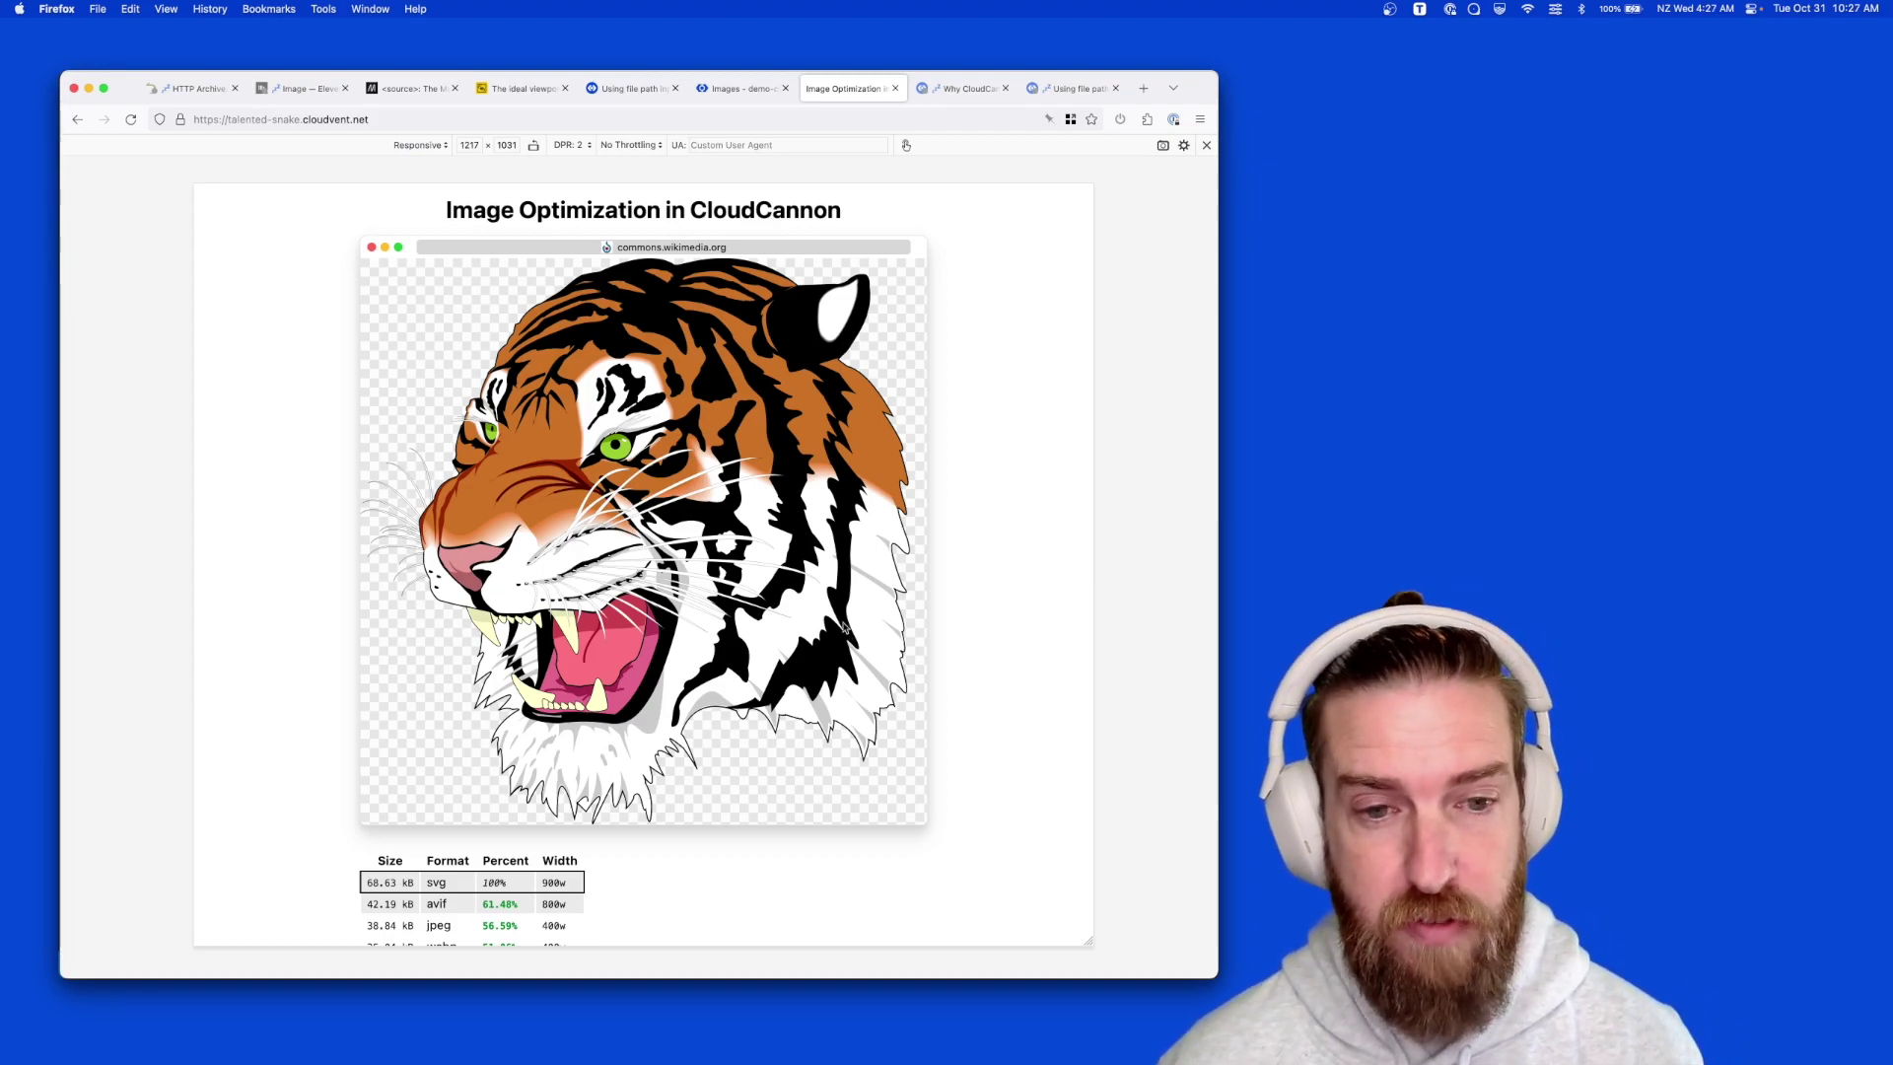
Switch to VS Code and highlight the image shortcode call inside the browser-window element of index.html
{"action": "key", "text": "super+Tab"}
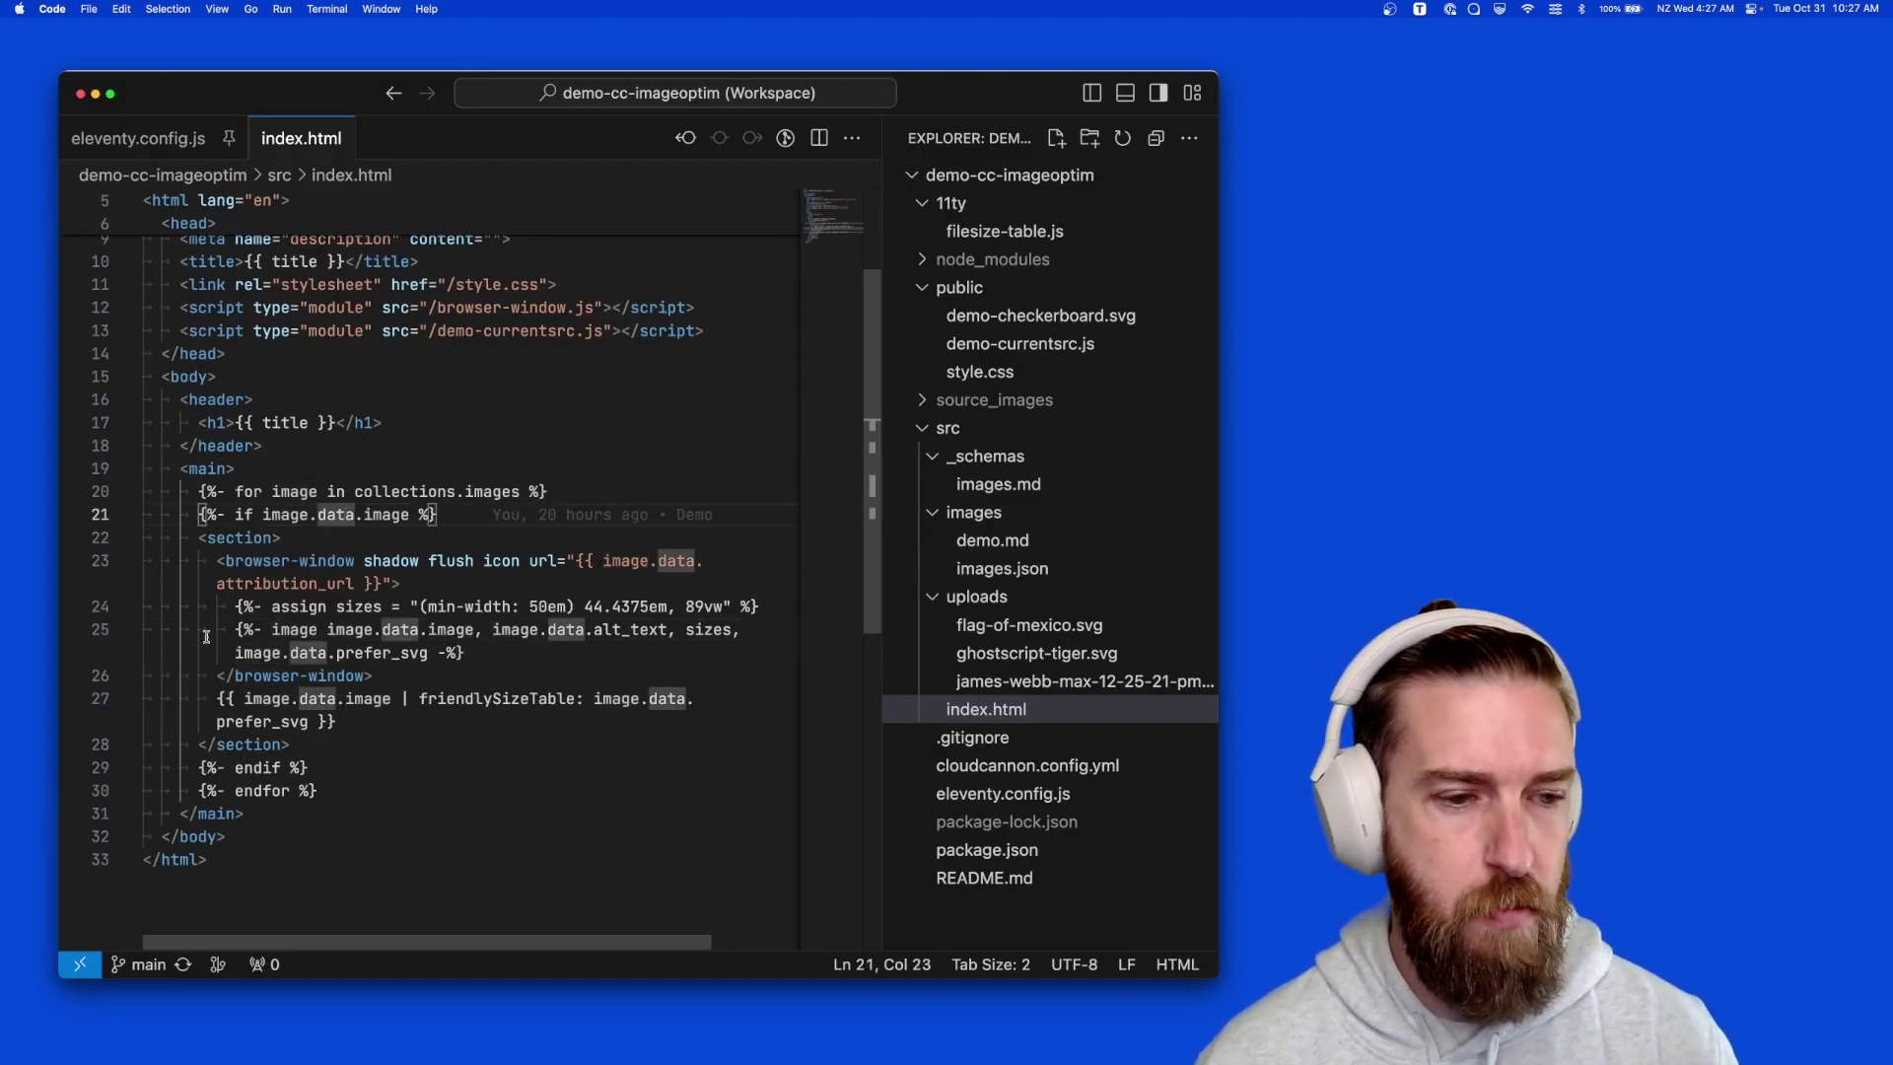
{"action": "scroll", "coordinate": [205, 637], "scroll_direction": "down", "scroll_amount": 2}
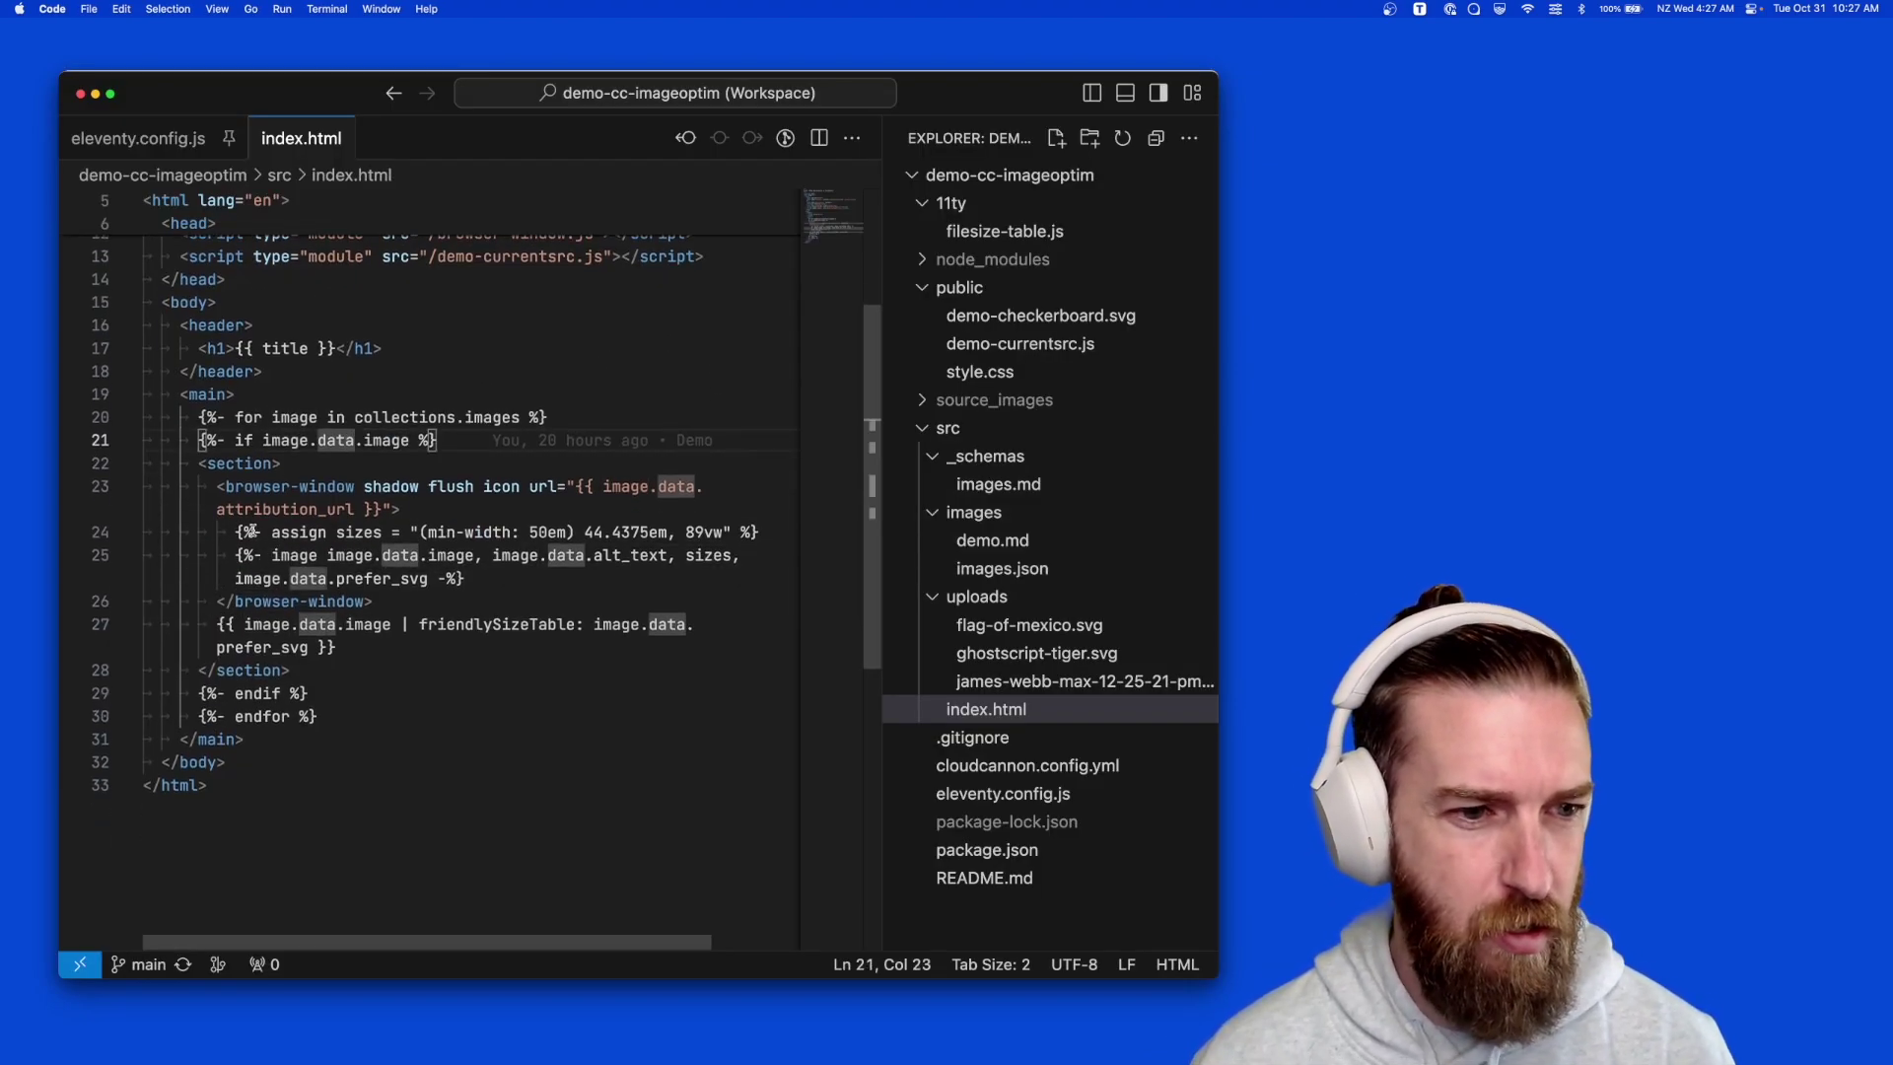
{"action": "left_click_drag", "start_coordinate": [235, 555], "coordinate": [513, 580]}
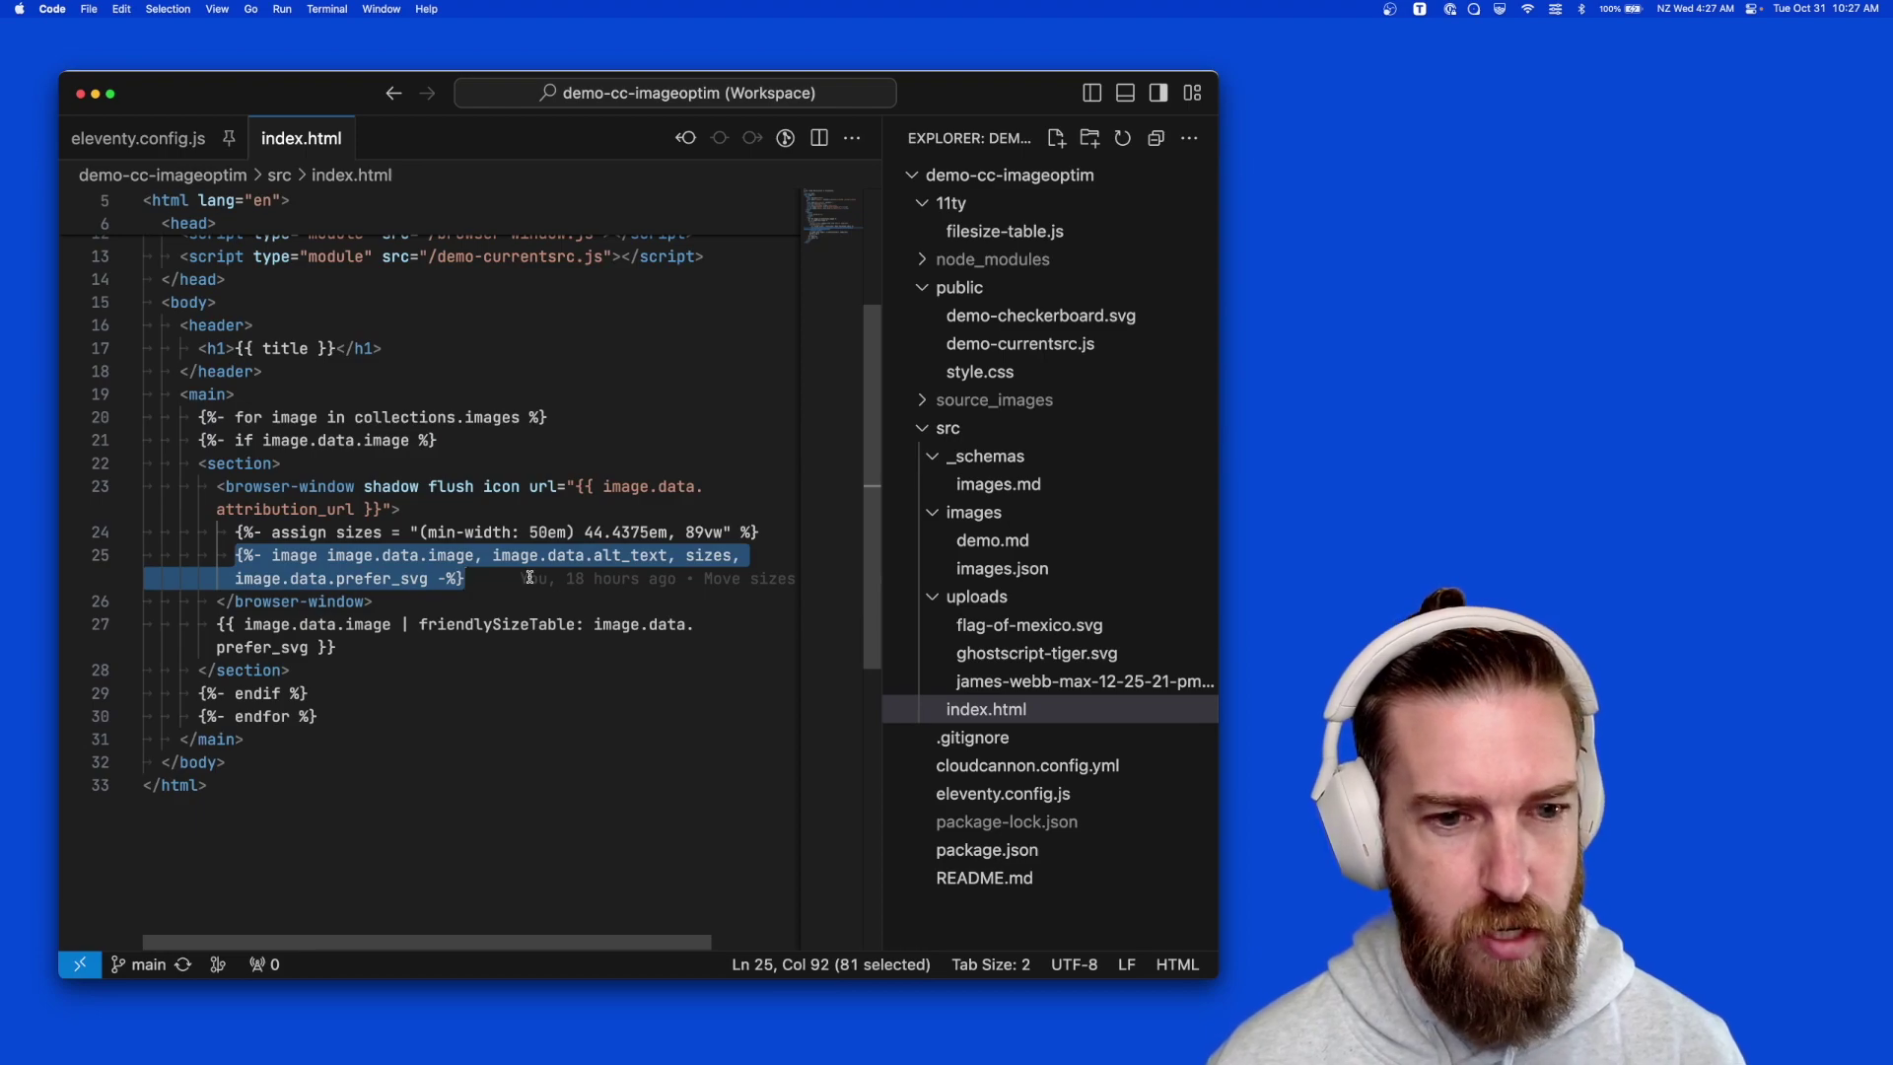
Review the image formats, widths and svgShortCircuit option in eleventy.config.js by highlighting each one
{"action": "key", "text": "ctrl+Tab"}
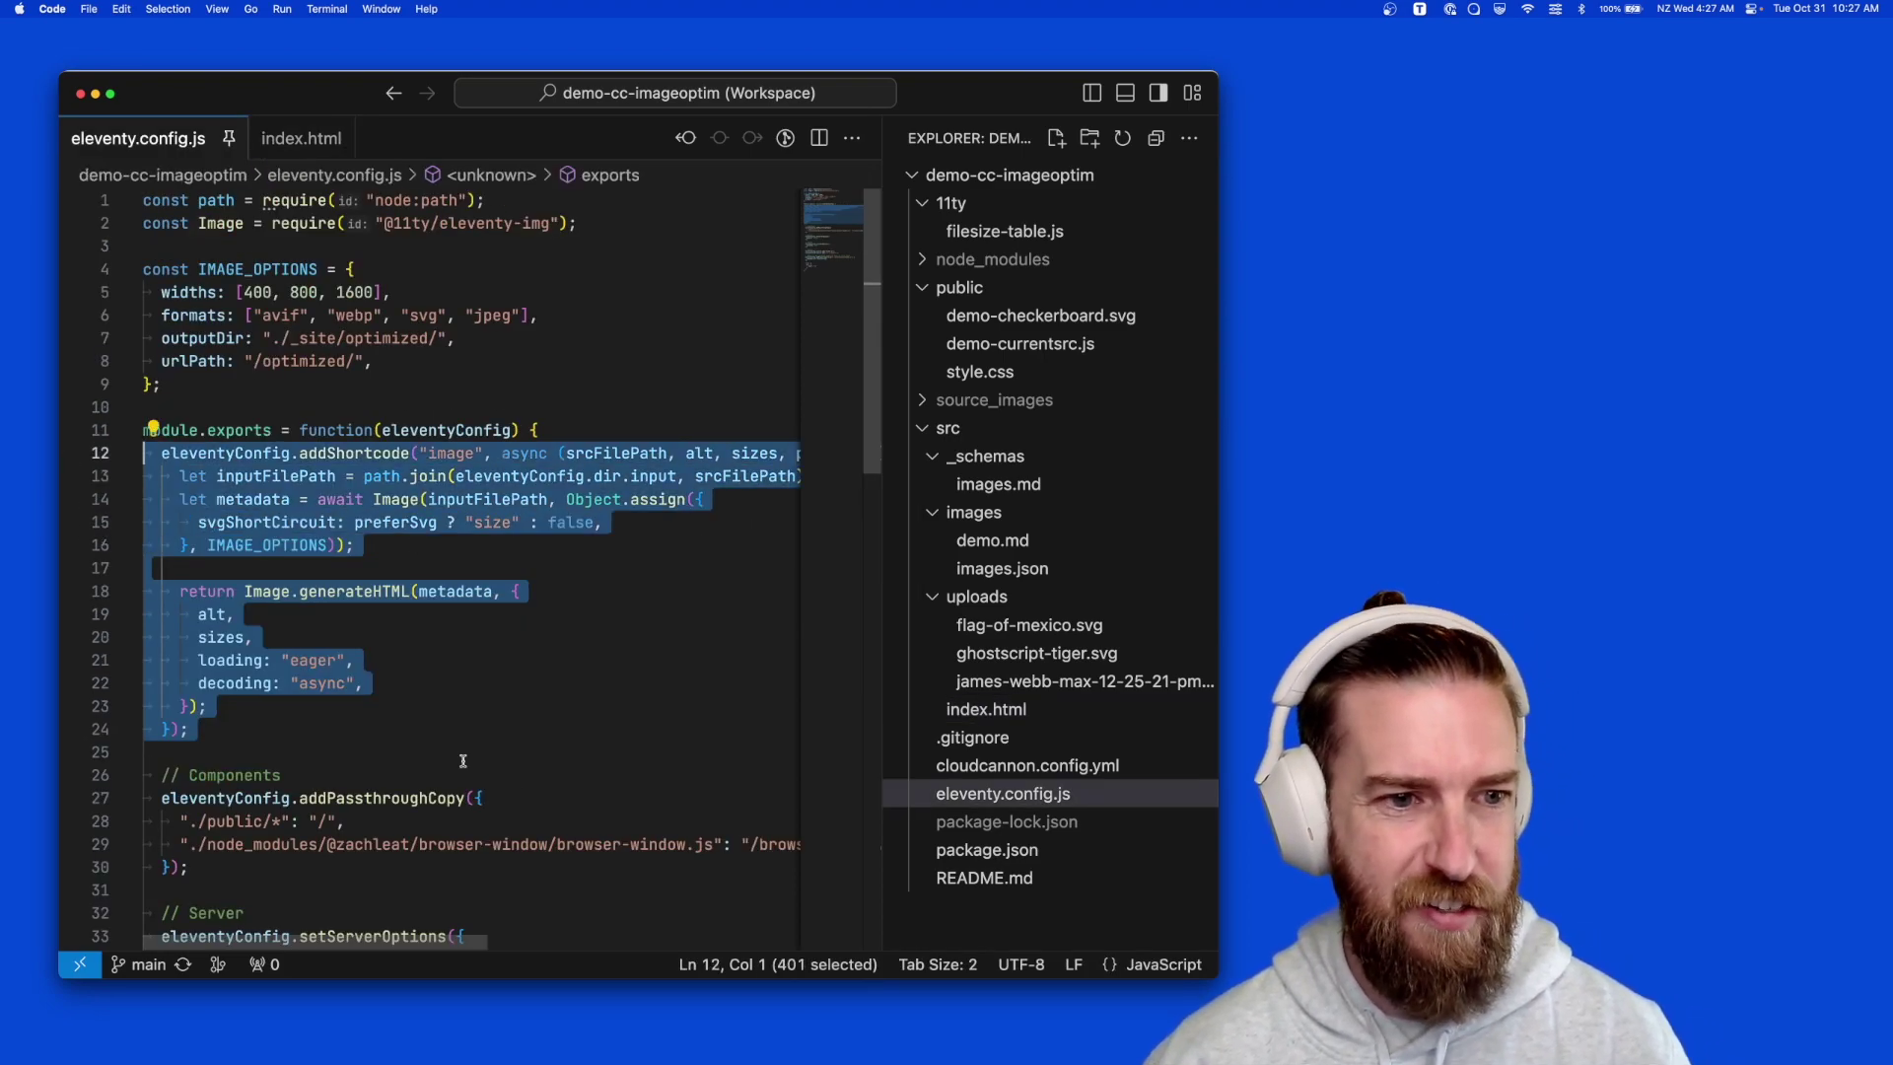
{"action": "left_click_drag", "start_coordinate": [244, 315], "coordinate": [530, 314]}
{"action": "left_click_drag", "start_coordinate": [236, 292], "coordinate": [385, 292]}
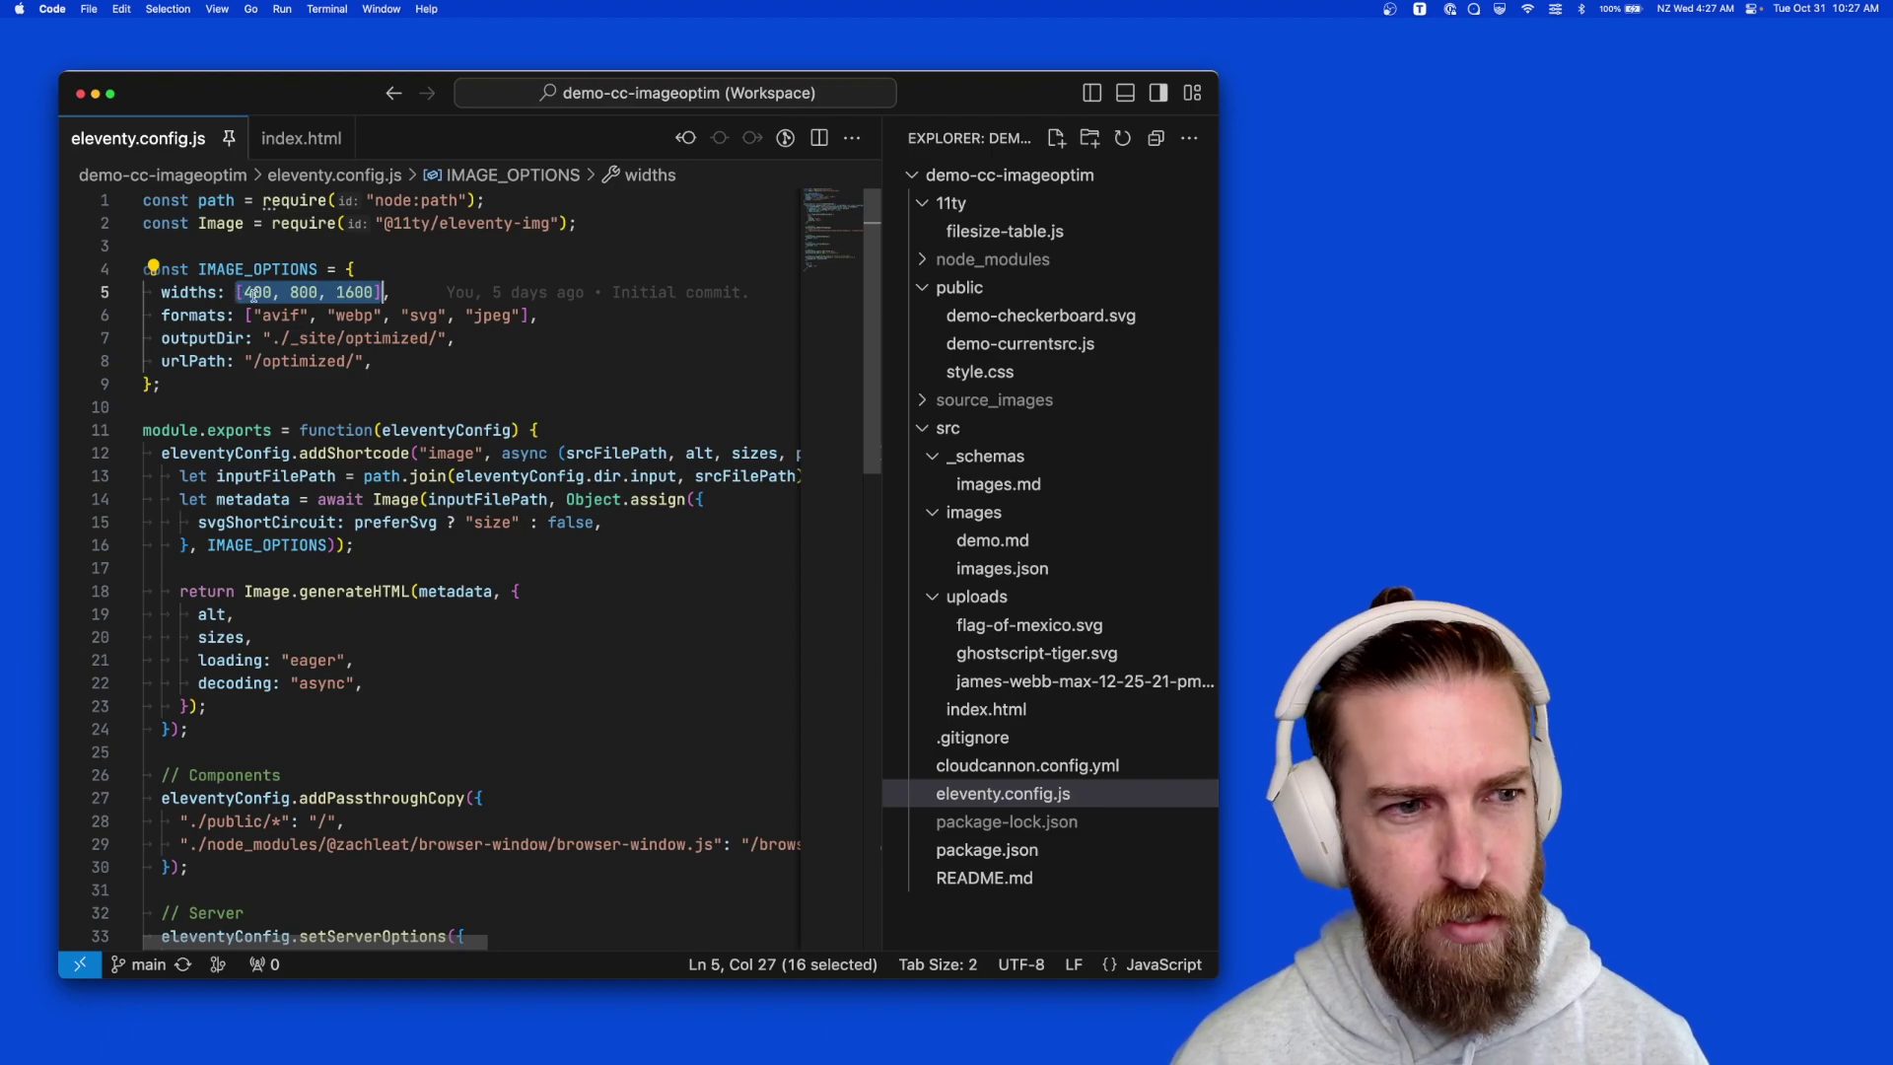
{"action": "left_click", "coordinate": [198, 523]}
{"action": "left_click_drag", "start_coordinate": [198, 522], "coordinate": [335, 524]}
{"action": "left_click", "coordinate": [335, 524]}
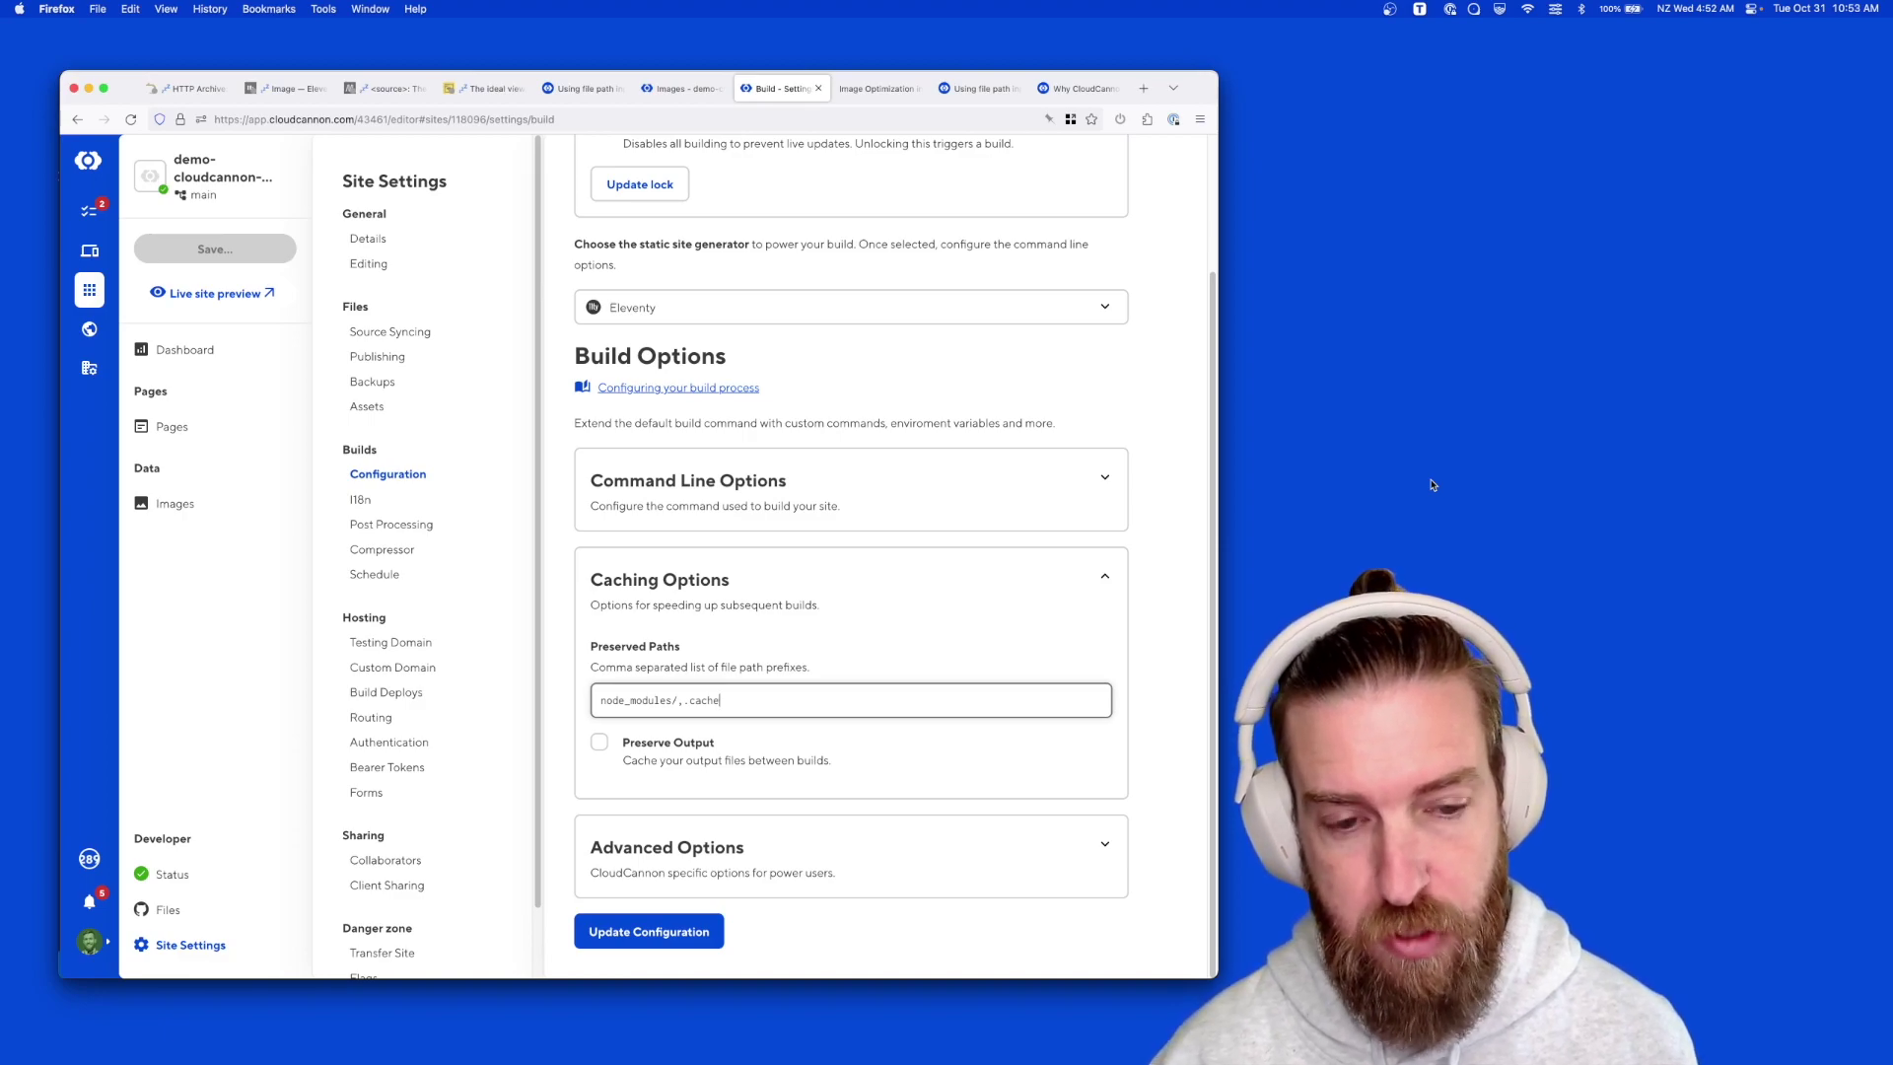
Add _site/optimized/ to the preserved paths in the CloudCannon build caching options and update the configuration
{"action": "type", "text": ","}
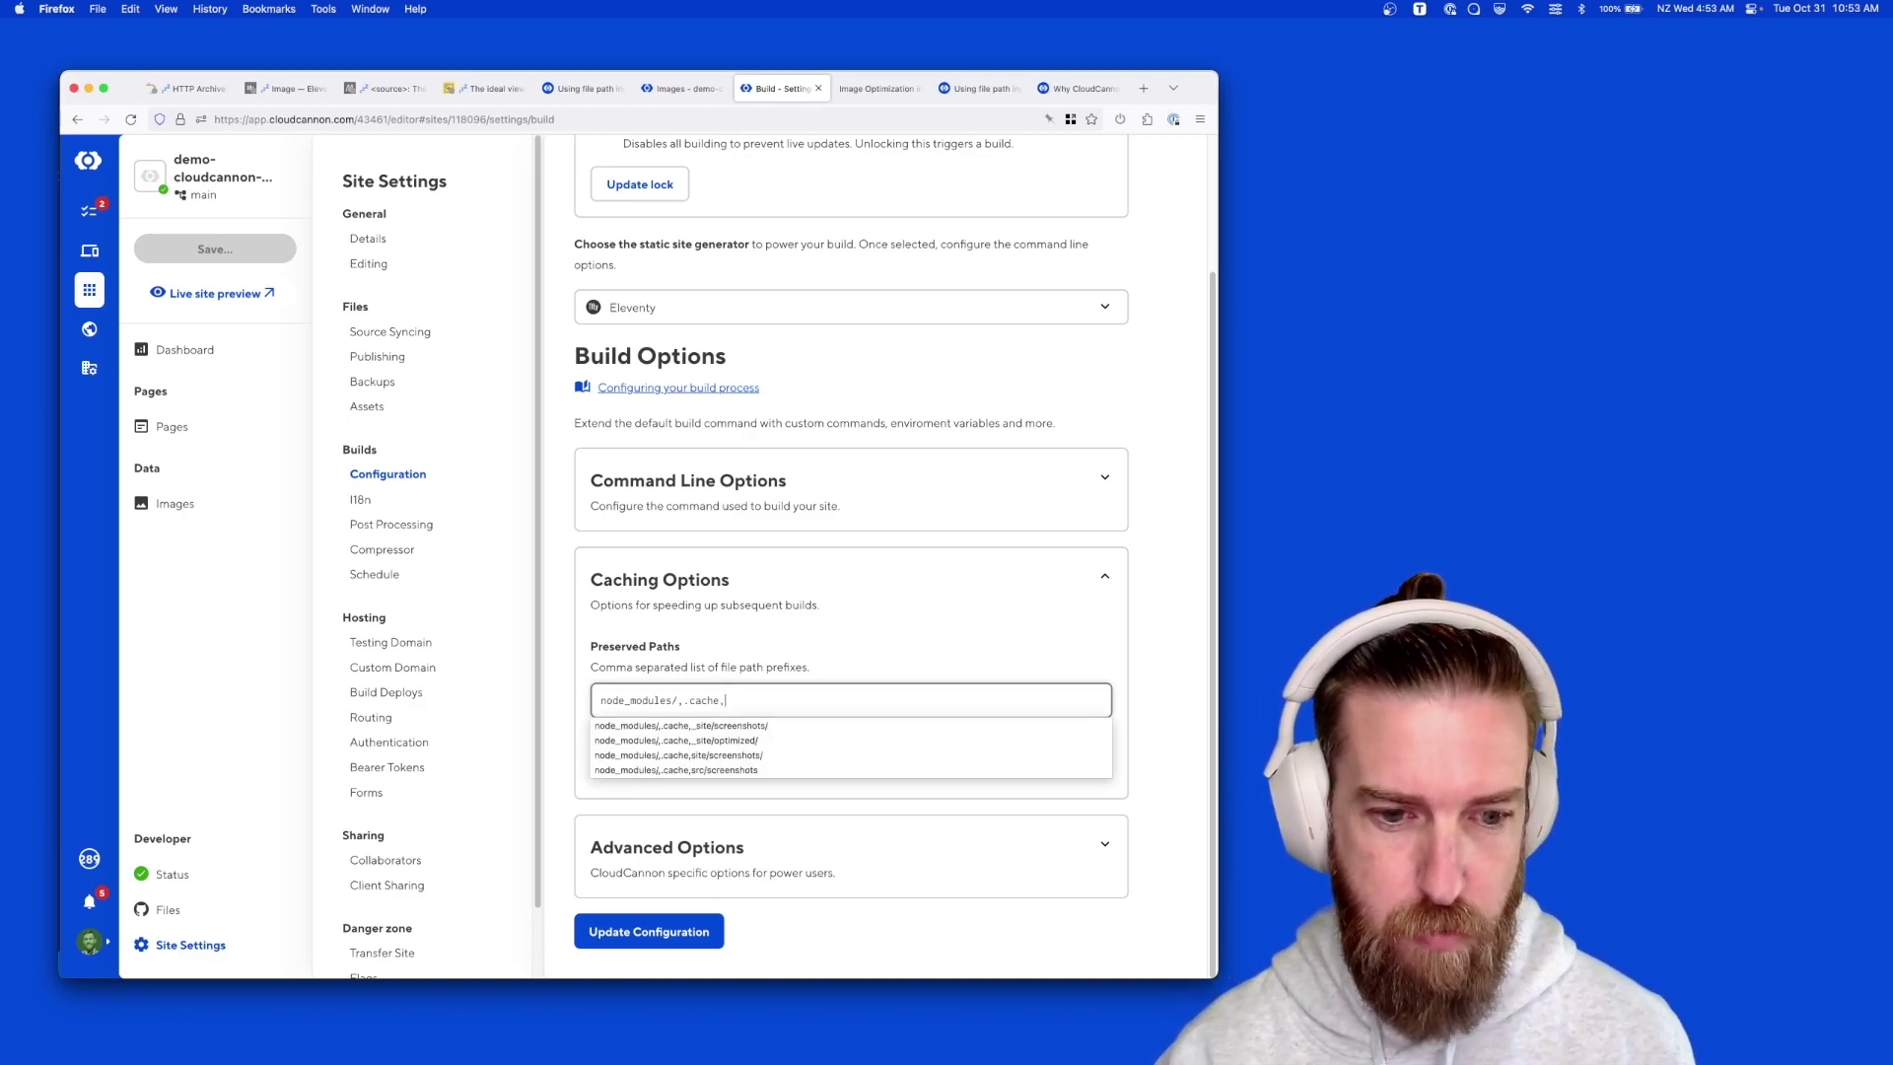
{"action": "type", "text": "_site/optimized/"}
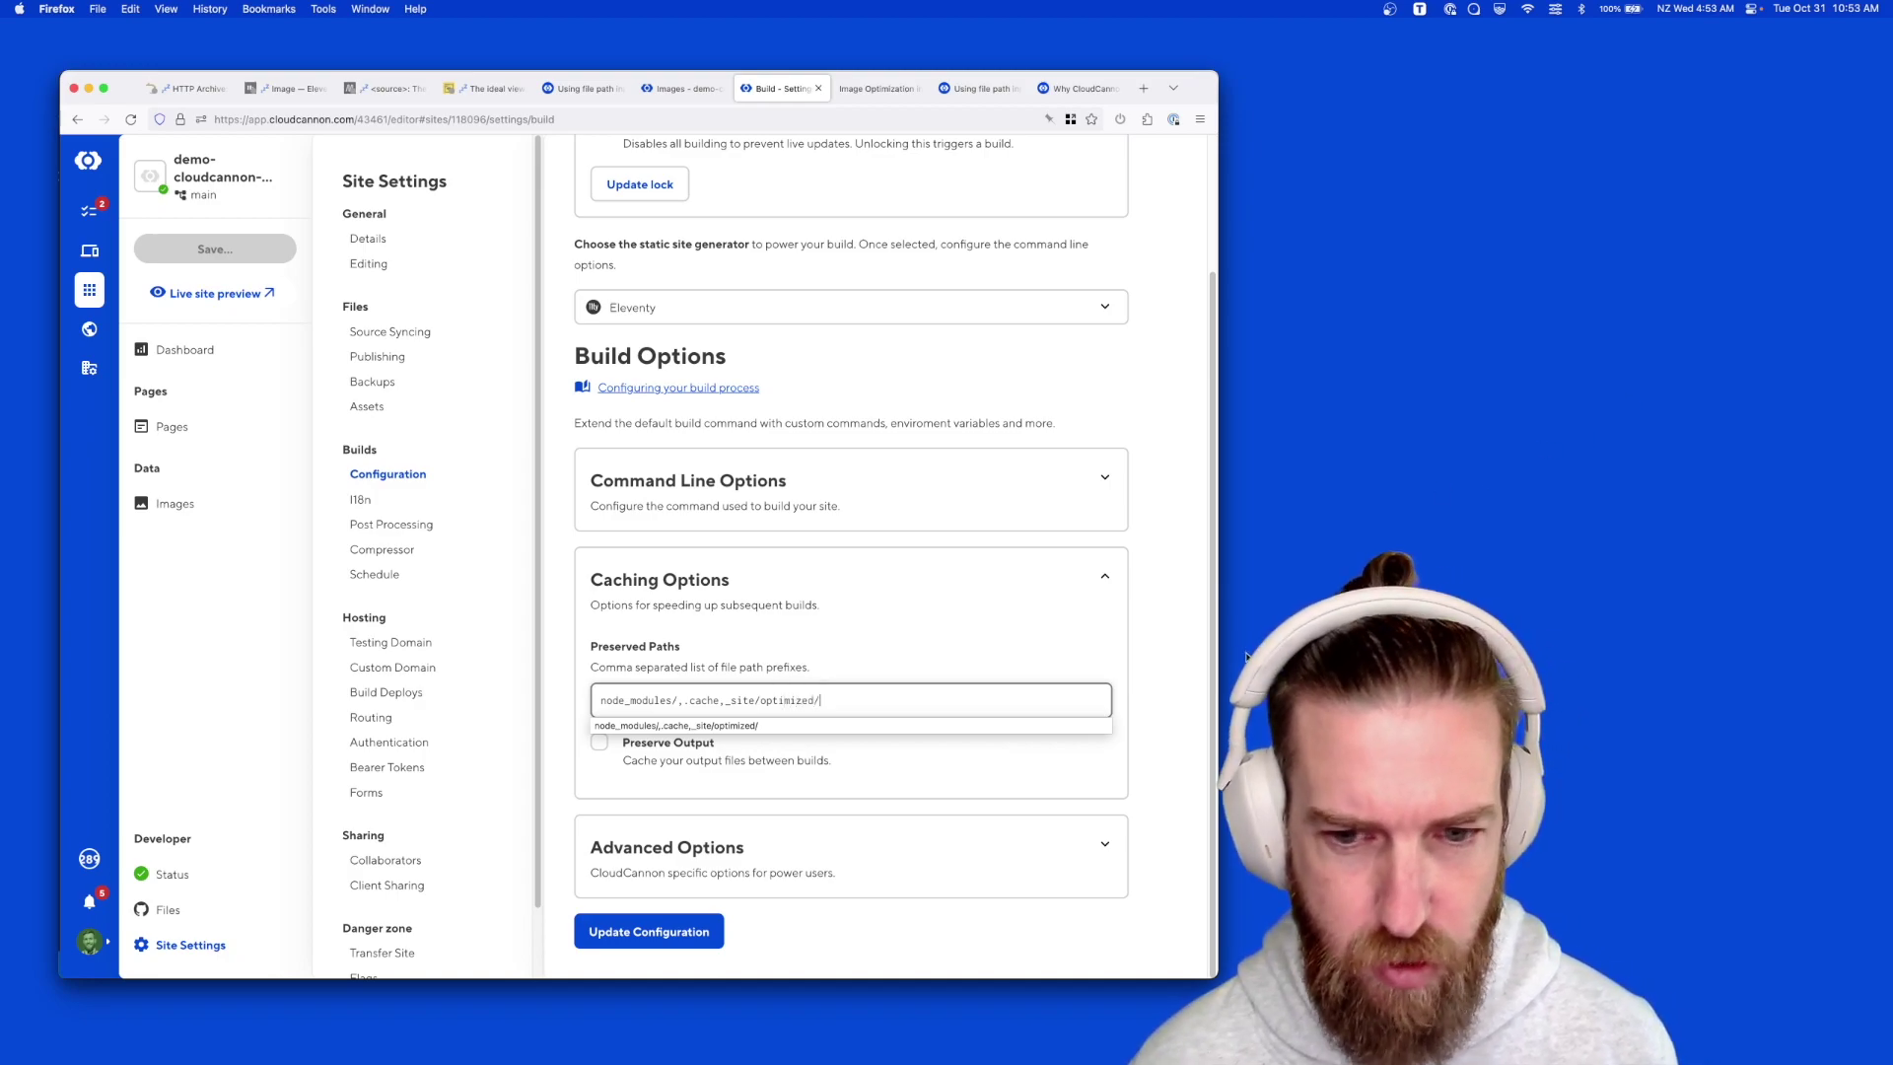
{"action": "left_click", "coordinate": [649, 932]}
{"action": "left_click", "coordinate": [649, 932]}
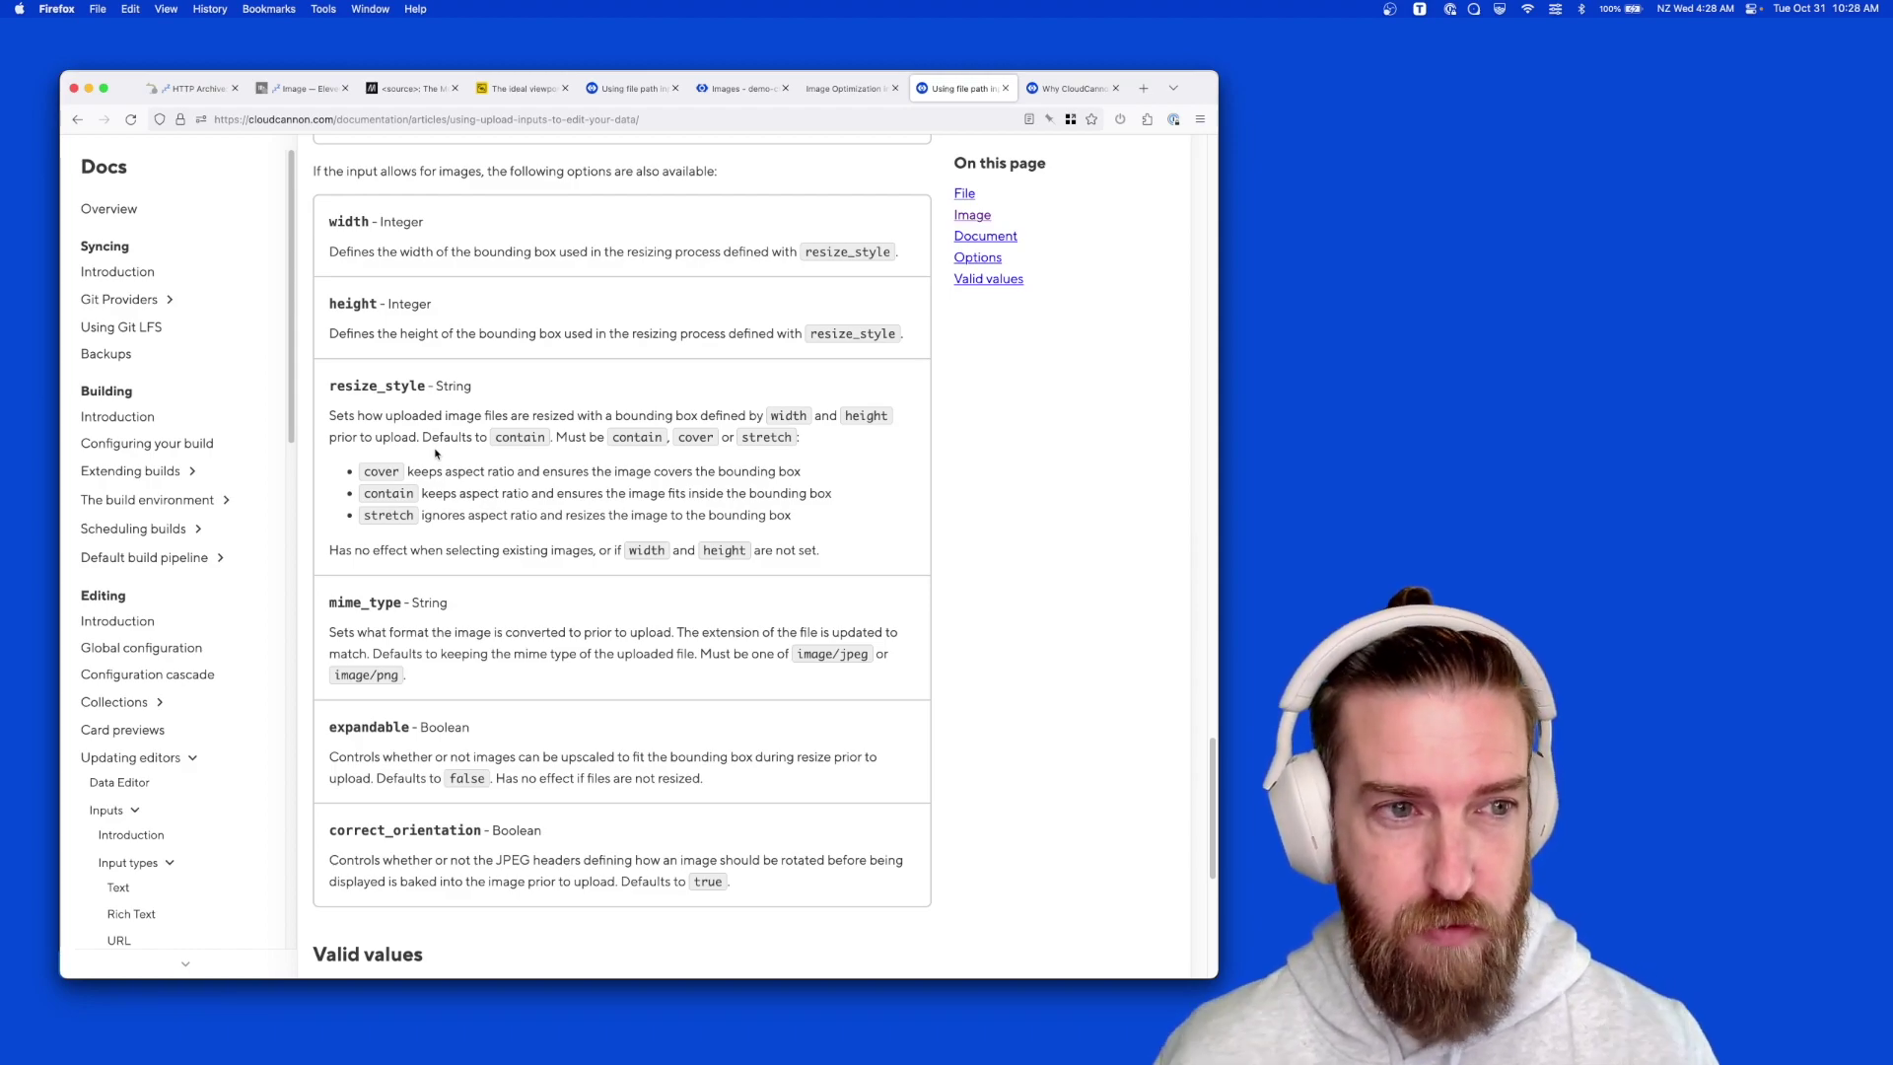
Point out the resize_style option in the upload inputs documentation and bring up the article on injecting width and height onto images
{"action": "left_click_drag", "start_coordinate": [329, 388], "coordinate": [421, 389]}
{"action": "left_click", "coordinate": [420, 389]}
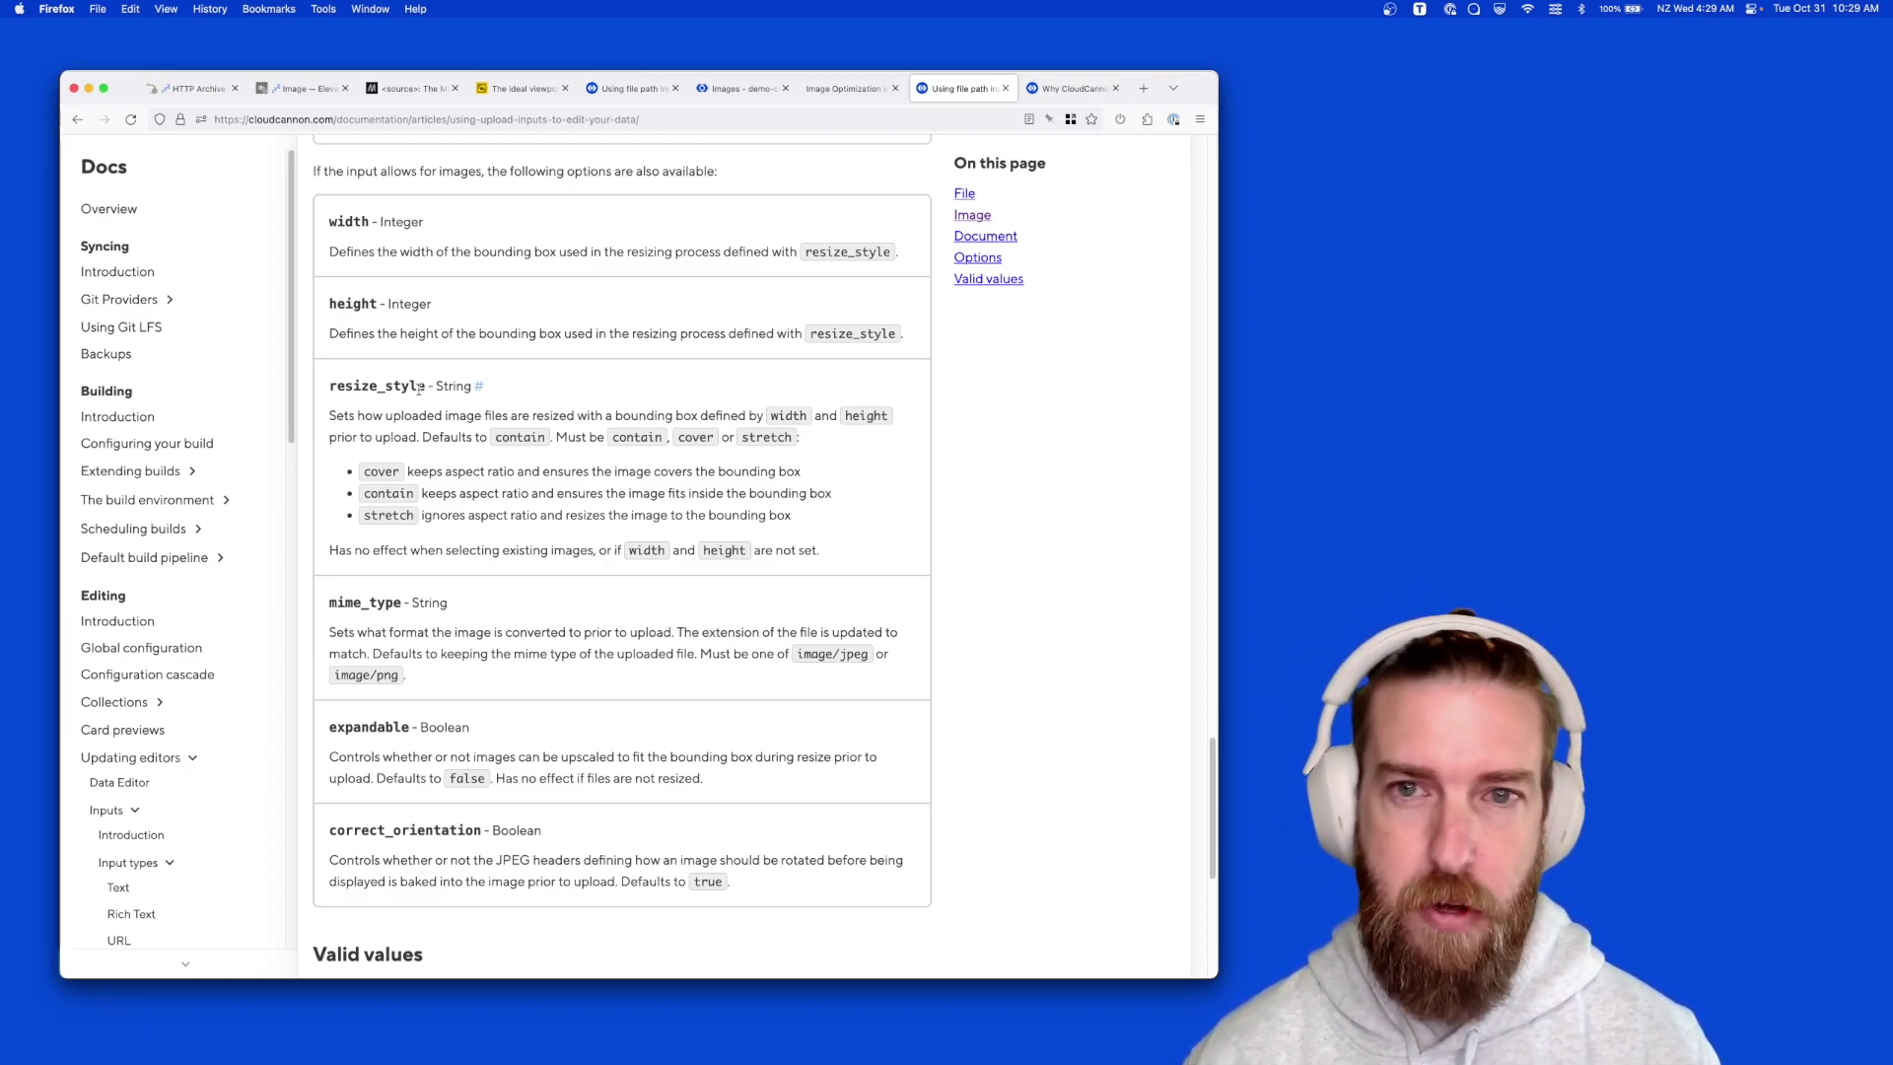
{"action": "key", "text": "ctrl+Tab"}
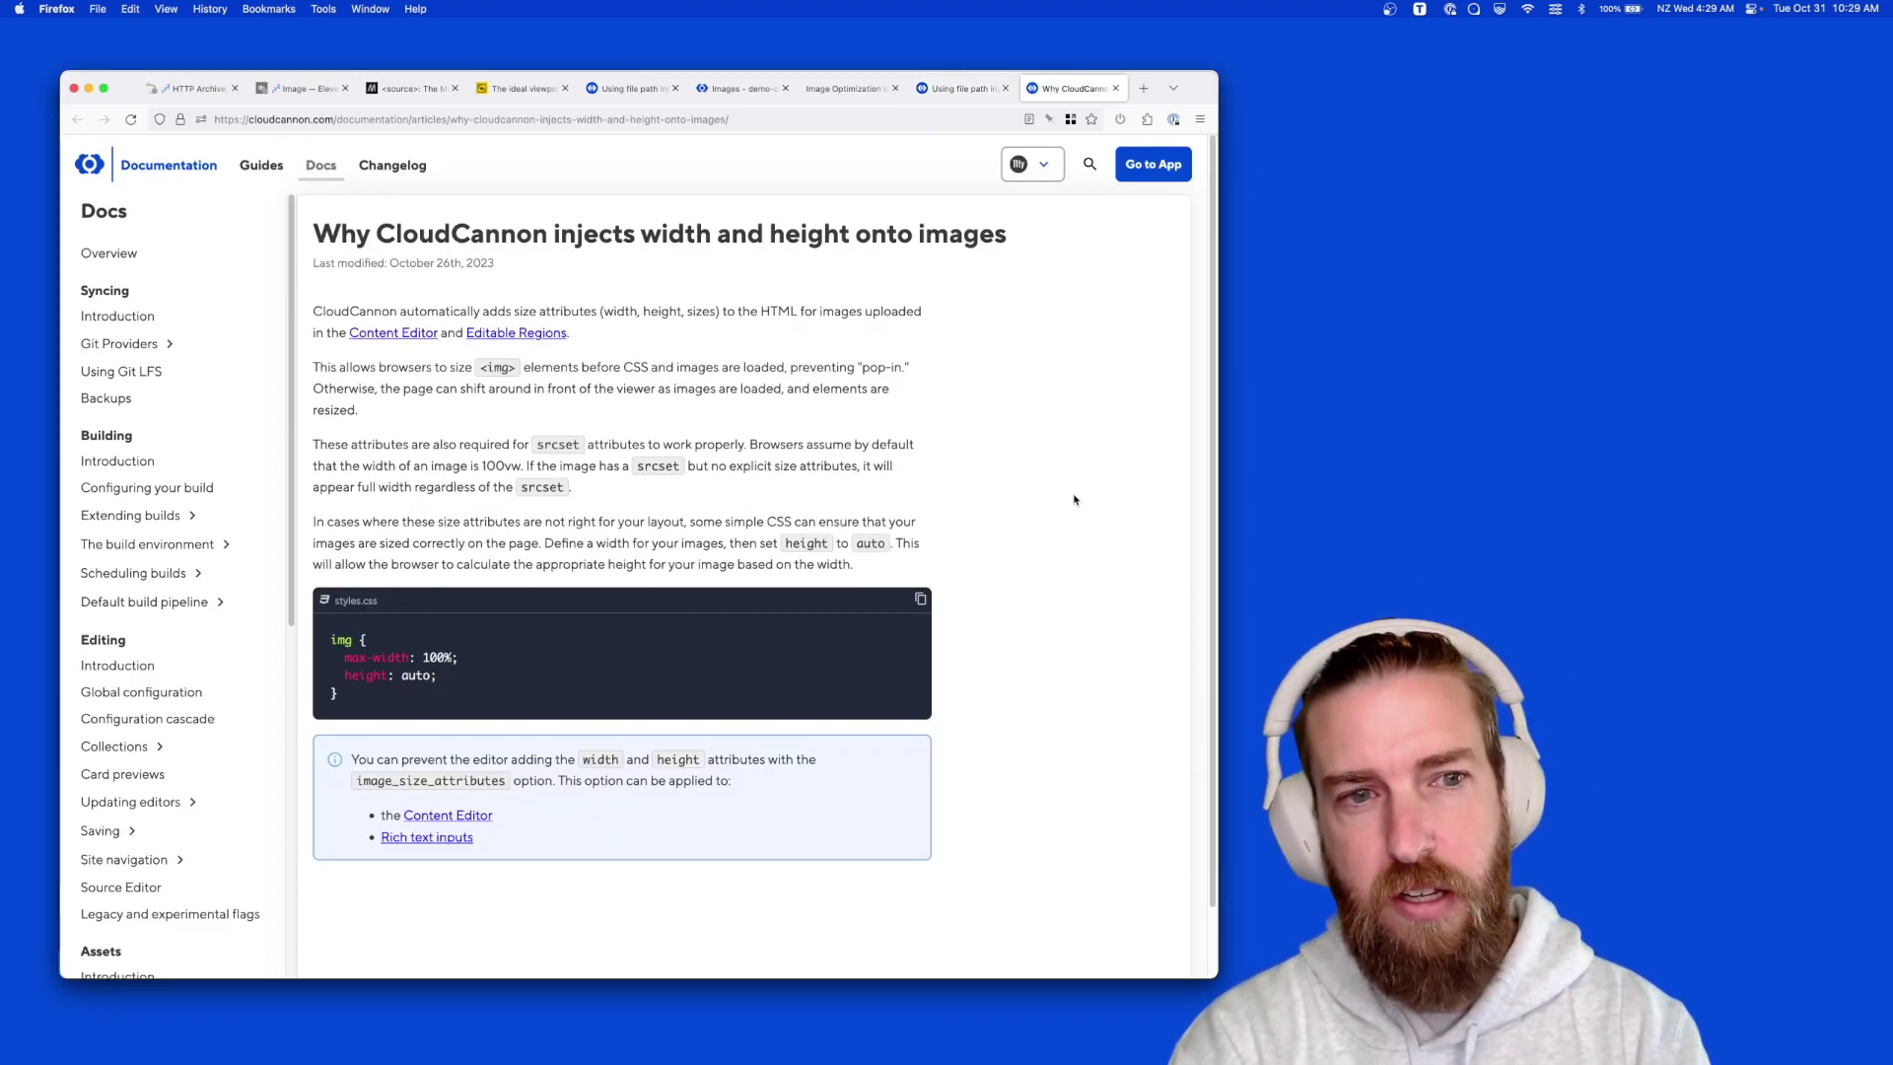